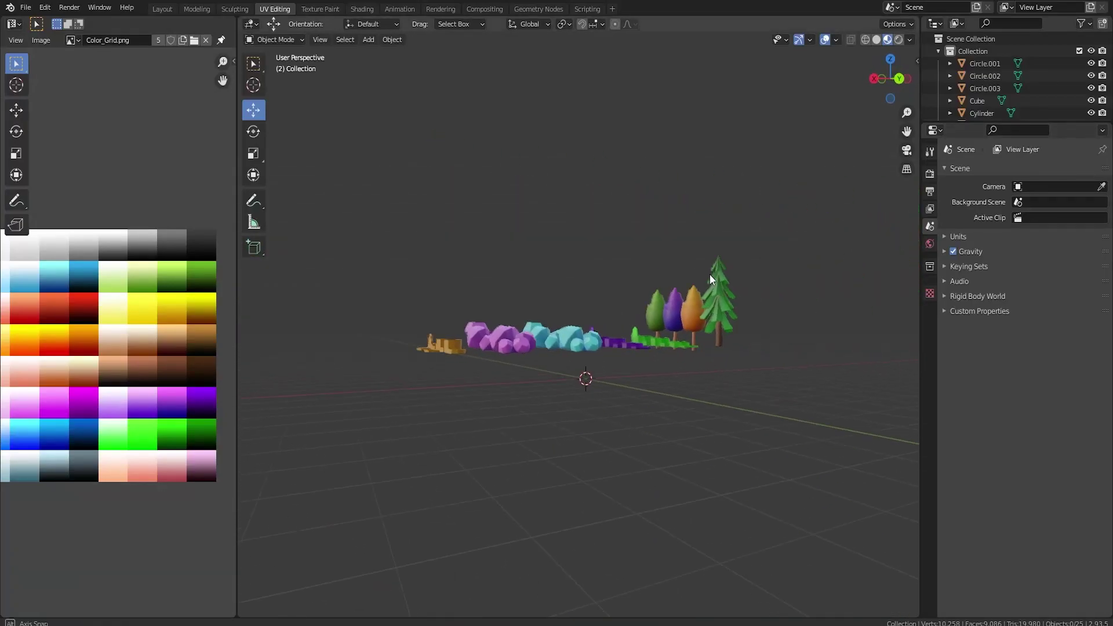
- Add a cylinder mesh with 8 vertices at the world origin
scroll(589, 352, "down", 4)
scroll(575, 347, "up", 5)
middle_click_drag(480, 304, 812, 401, "shift")
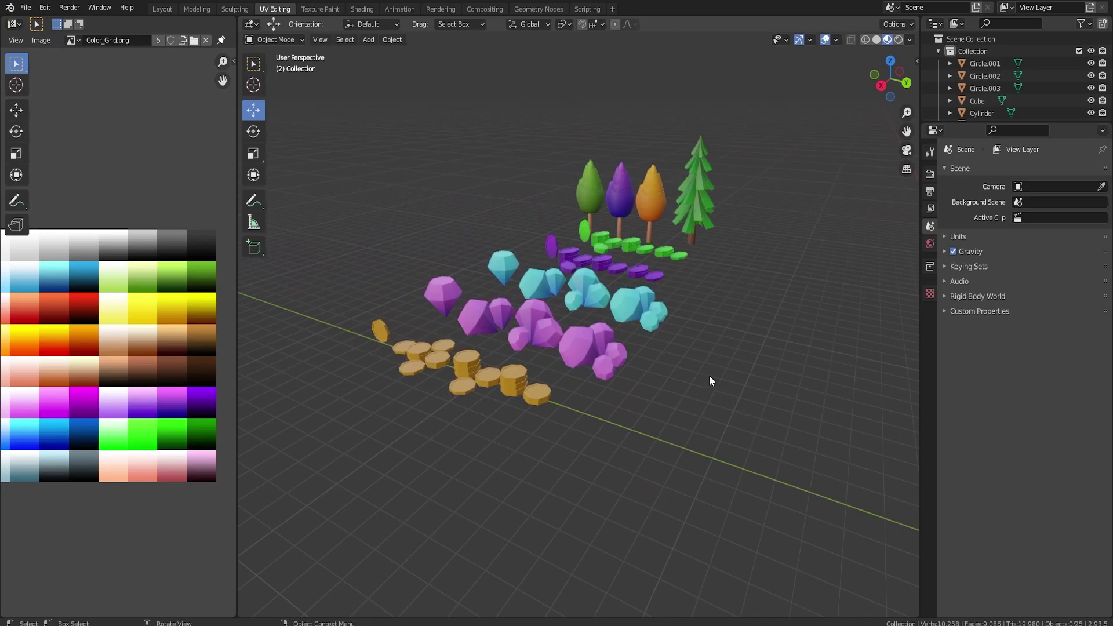
middle_click_drag(708, 374, 611, 313, "shift")
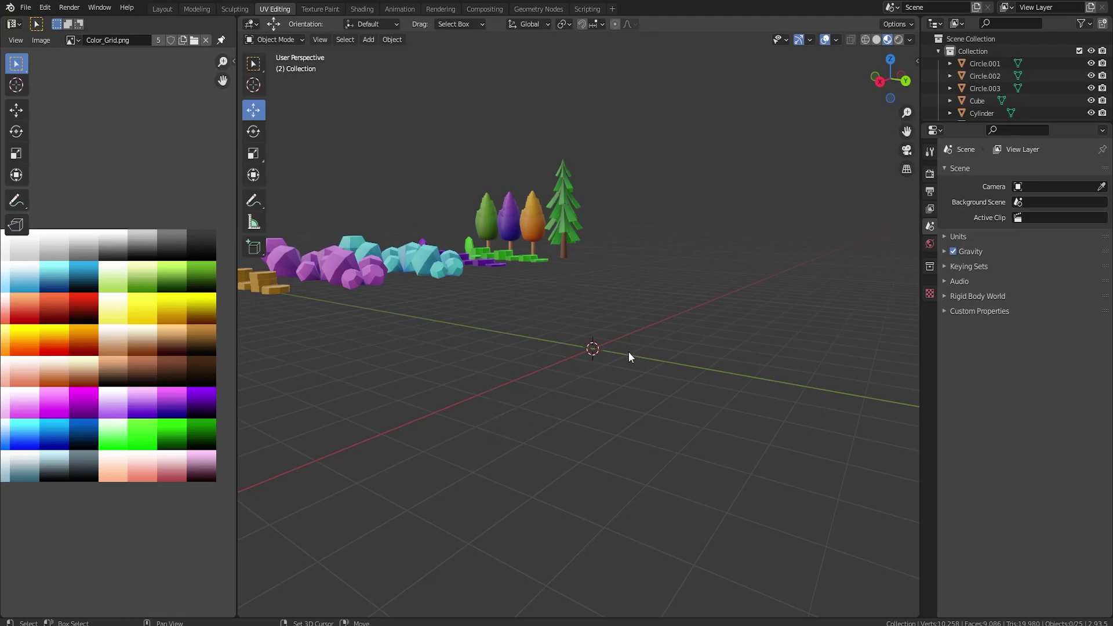
key("shift+a")
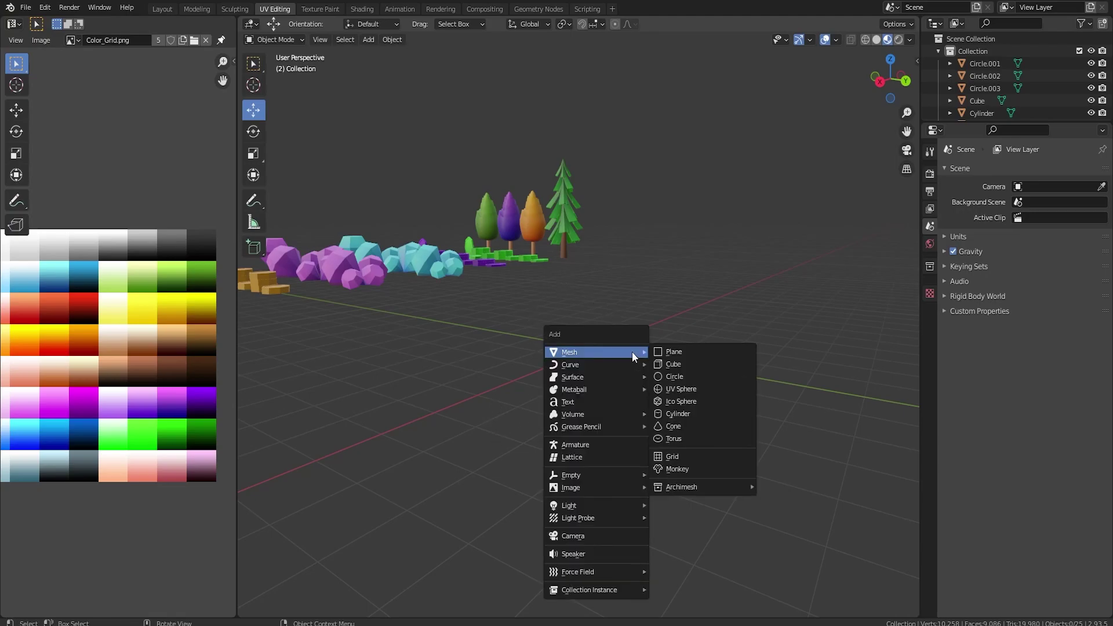
left_click(682, 413)
left_click(395, 459)
type("8")
key("Return")
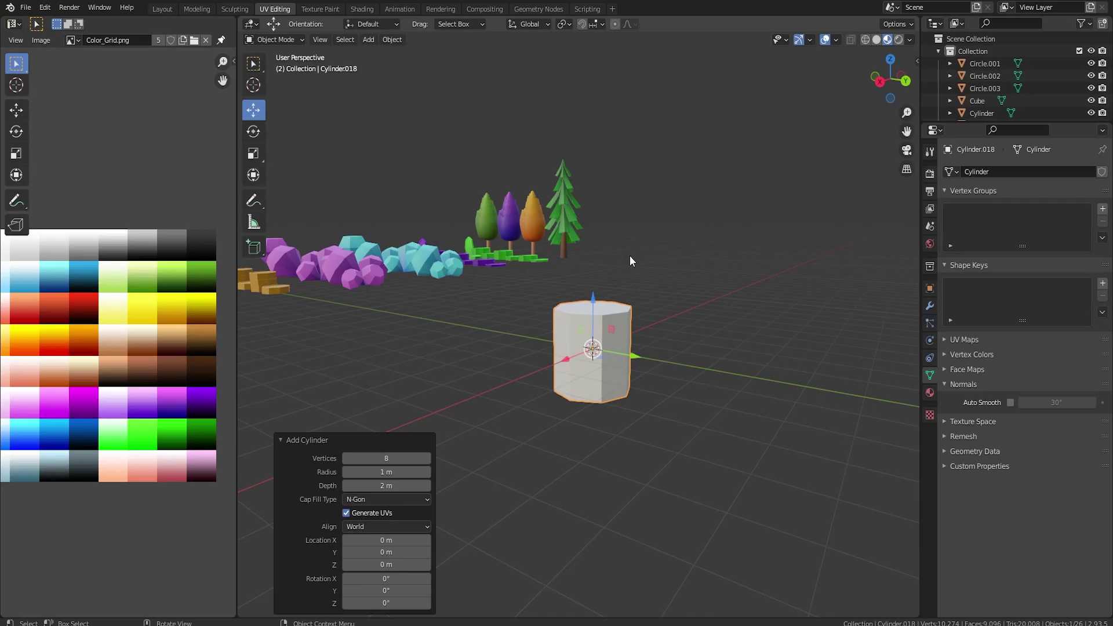
- Flatten the cylinder into a thin octagonal disc by lowering its top face and raising its bottom face
middle_click_drag(630, 256, 654, 287)
key("Tab")
left_click(597, 294)
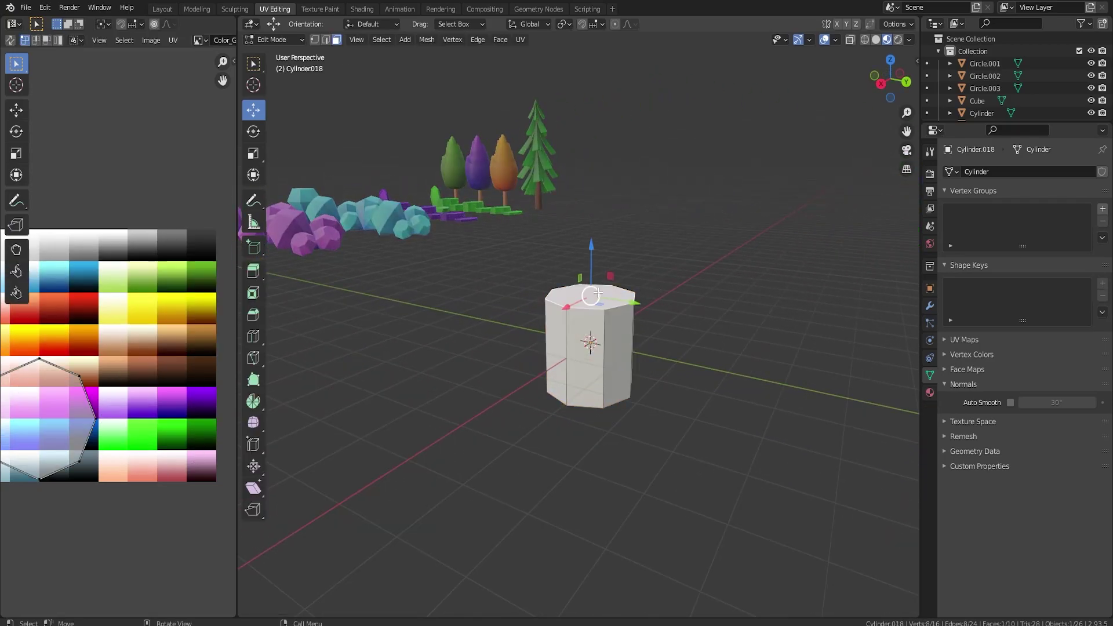
left_click_drag(591, 267, 593, 314)
middle_click_drag(619, 378, 621, 331)
left_click(592, 442)
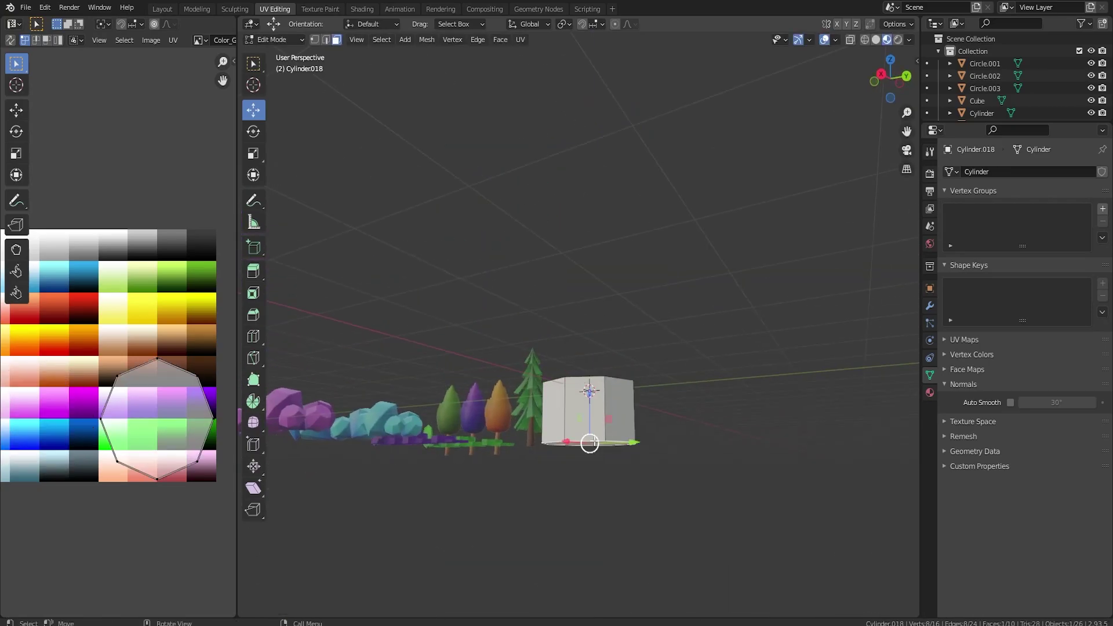
left_click_drag(591, 391, 592, 338)
- Raise the disc's top face by about 0.12 m
middle_click_drag(618, 311, 616, 362)
left_click(590, 341)
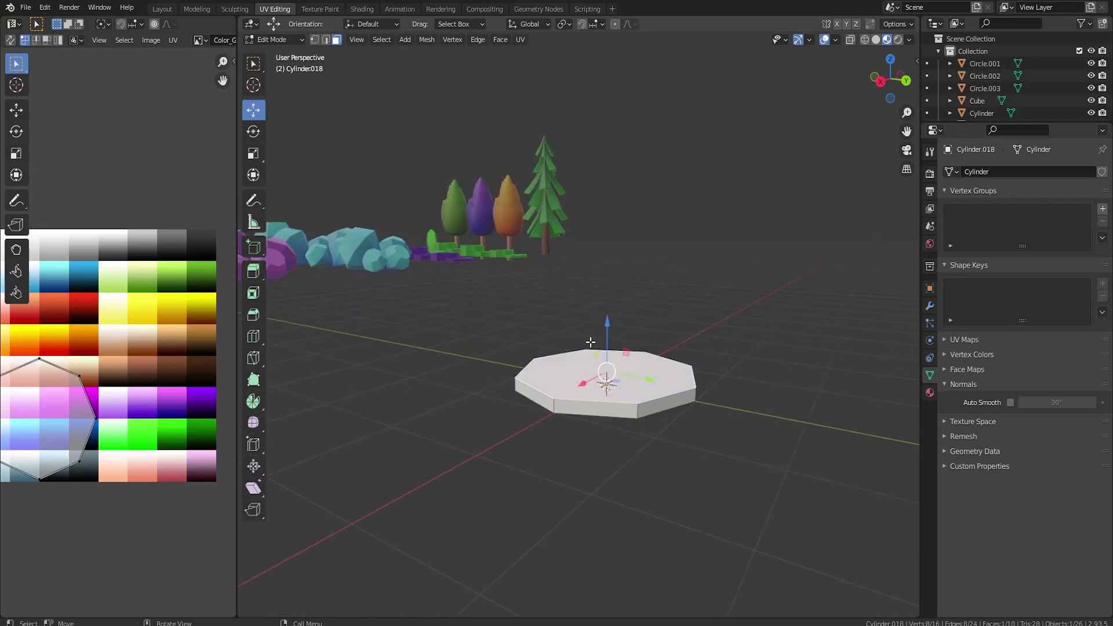
left_click_drag(606, 331, 606, 316)
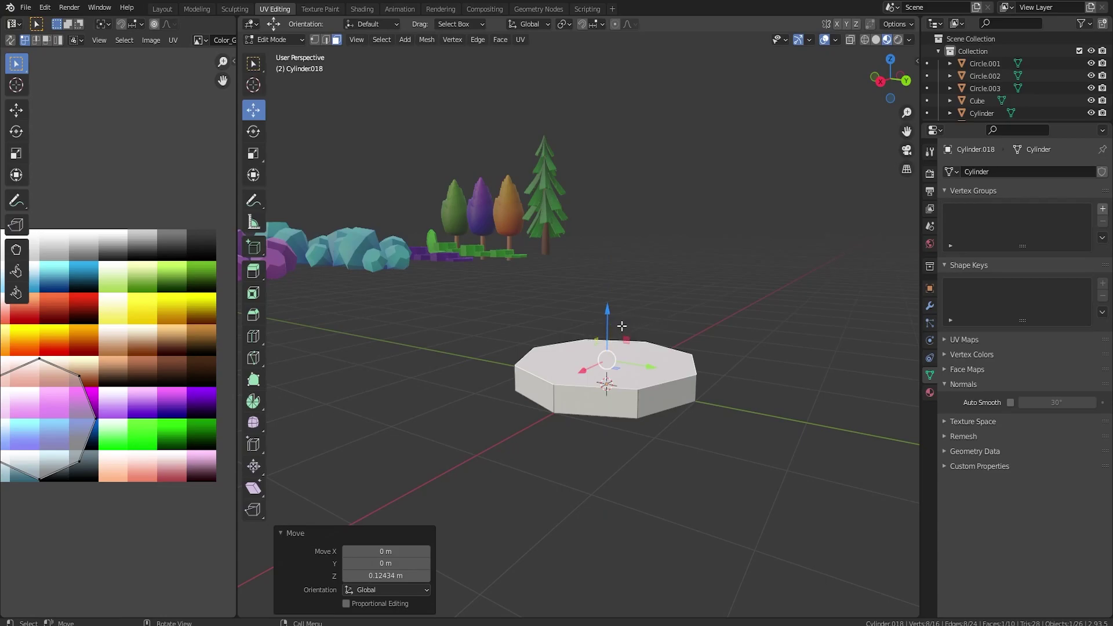
- Add one centred horizontal loop cut around the disc's side and scale it slightly outward
middle_click_drag(628, 342, 641, 308)
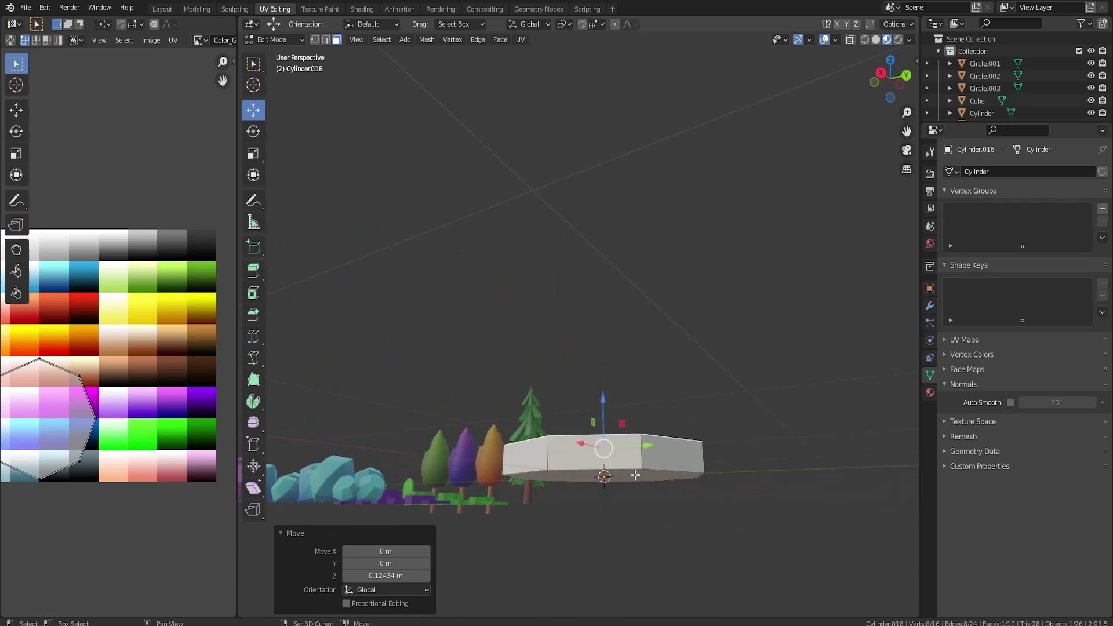
key("ctrl+r")
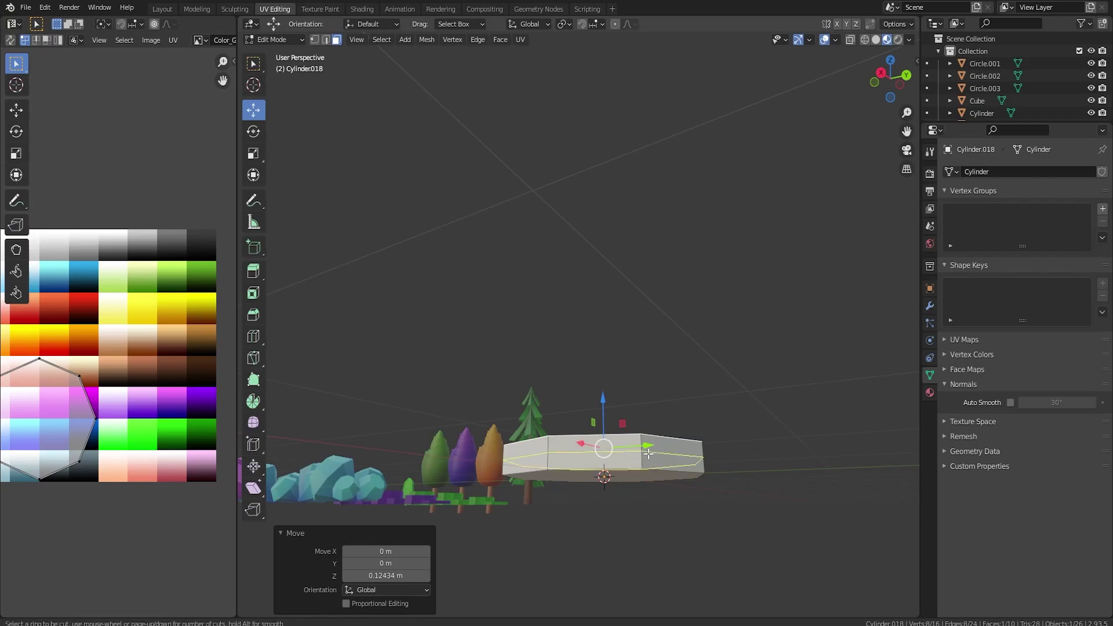
left_click(648, 456)
right_click(648, 456)
key("s")
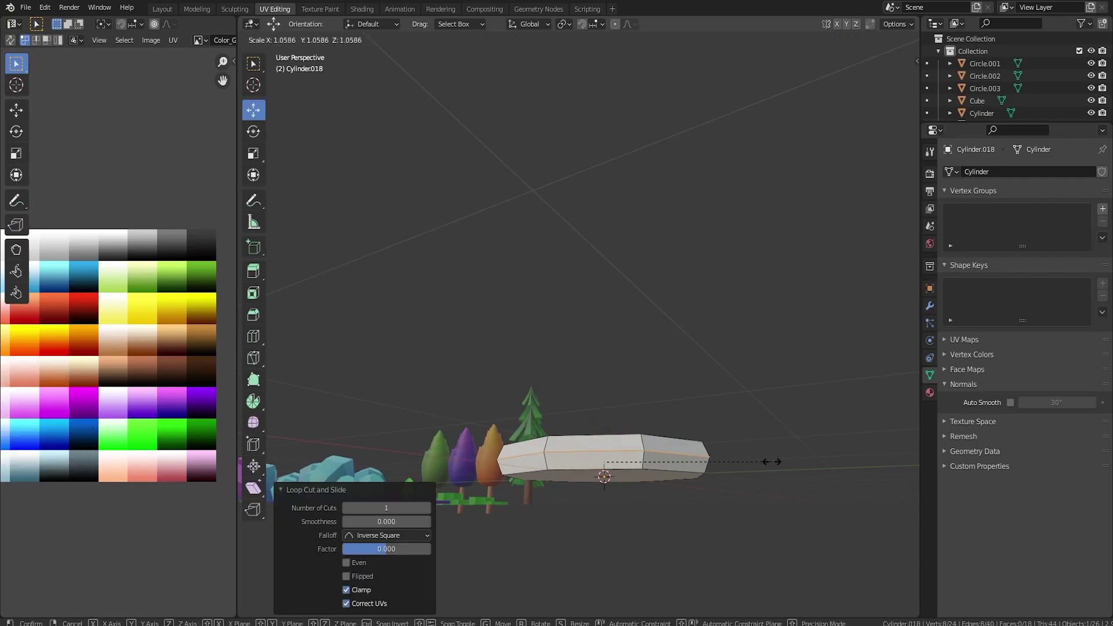
left_click(765, 460)
- Inset the disc's top and bottom faces individually by about 0.064 m
middle_click_drag(766, 460, 636, 369)
left_click(664, 376)
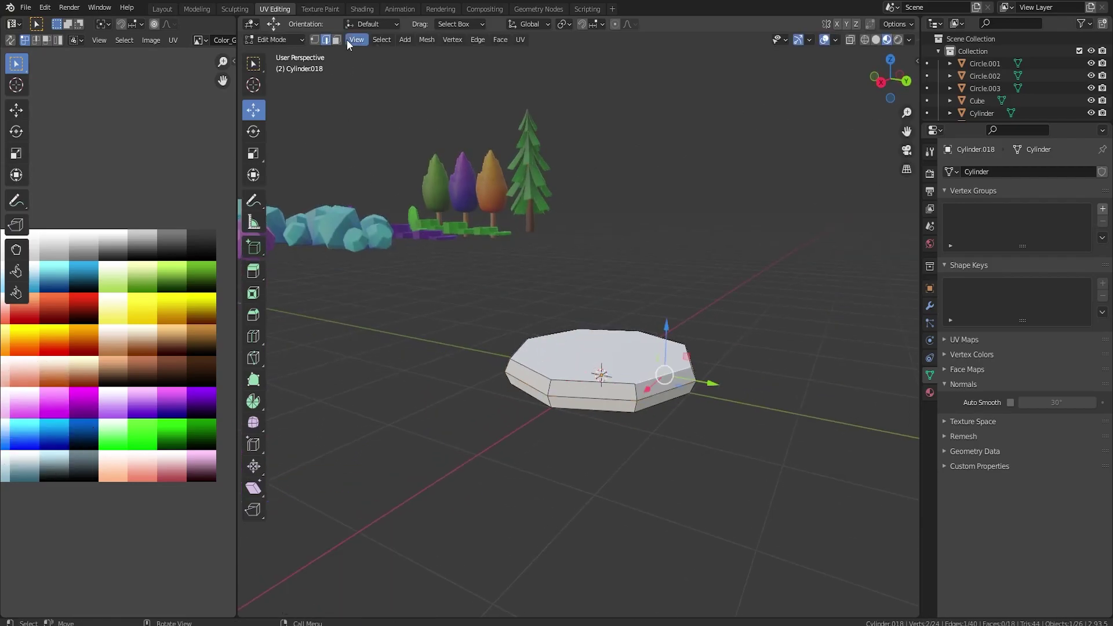
key("3")
left_click(608, 340)
middle_click_drag(627, 453, 634, 363)
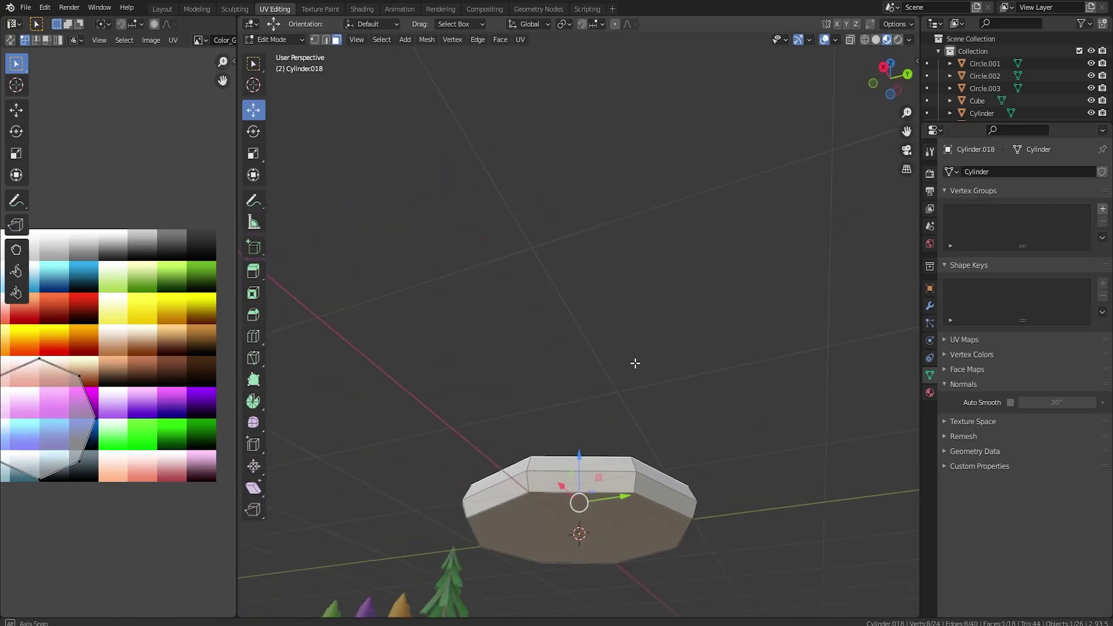
left_click(627, 514, "shift")
middle_click_drag(641, 426, 654, 522)
scroll(659, 503, "up", 3)
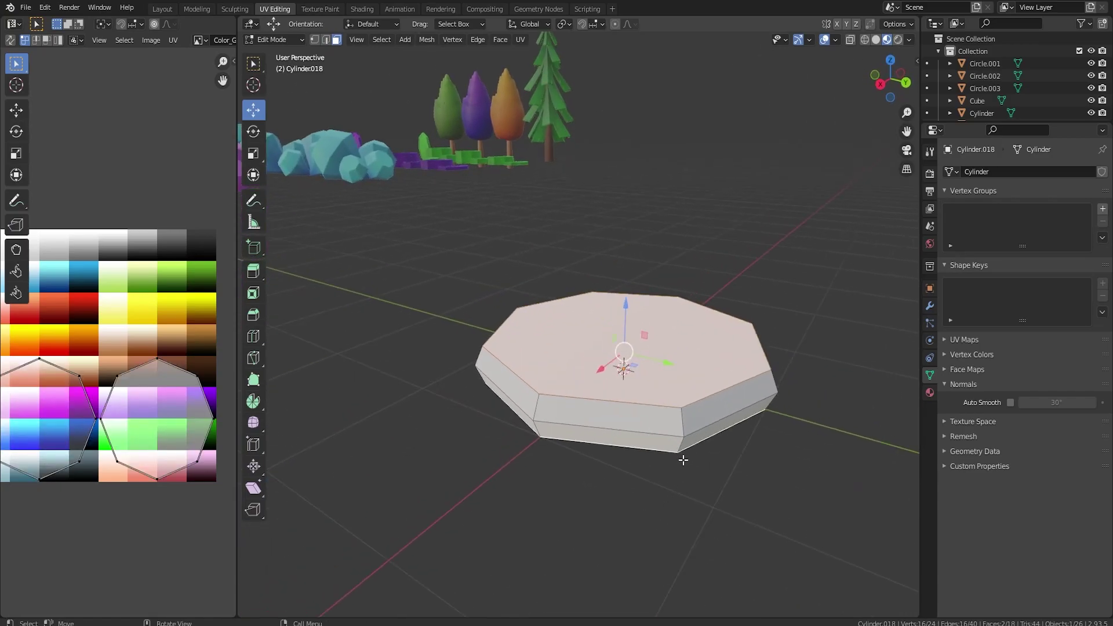
key("i")
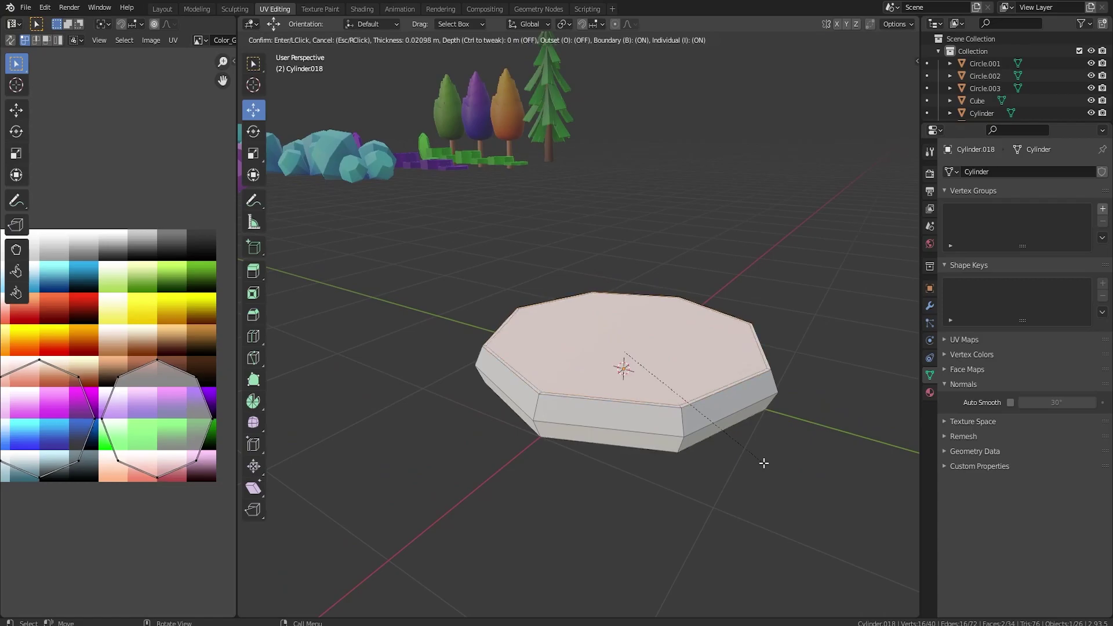
left_click(762, 461)
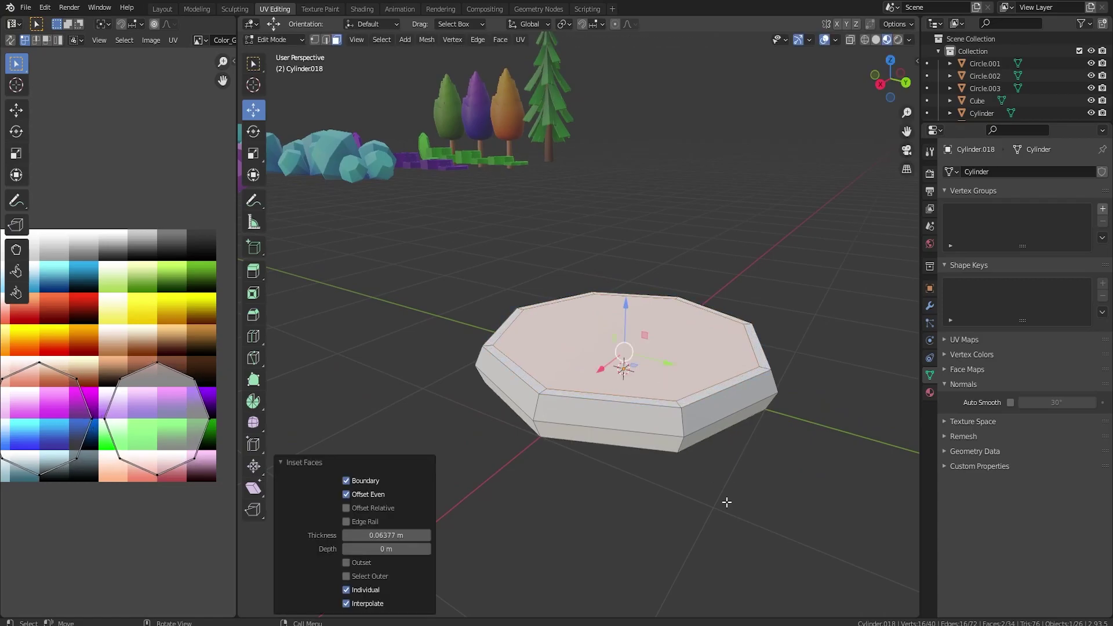
- Shade the disc smooth and enable Auto Smooth at 30°
middle_click_drag(728, 503, 697, 442)
key("Tab")
right_click(697, 439)
left_click(670, 400)
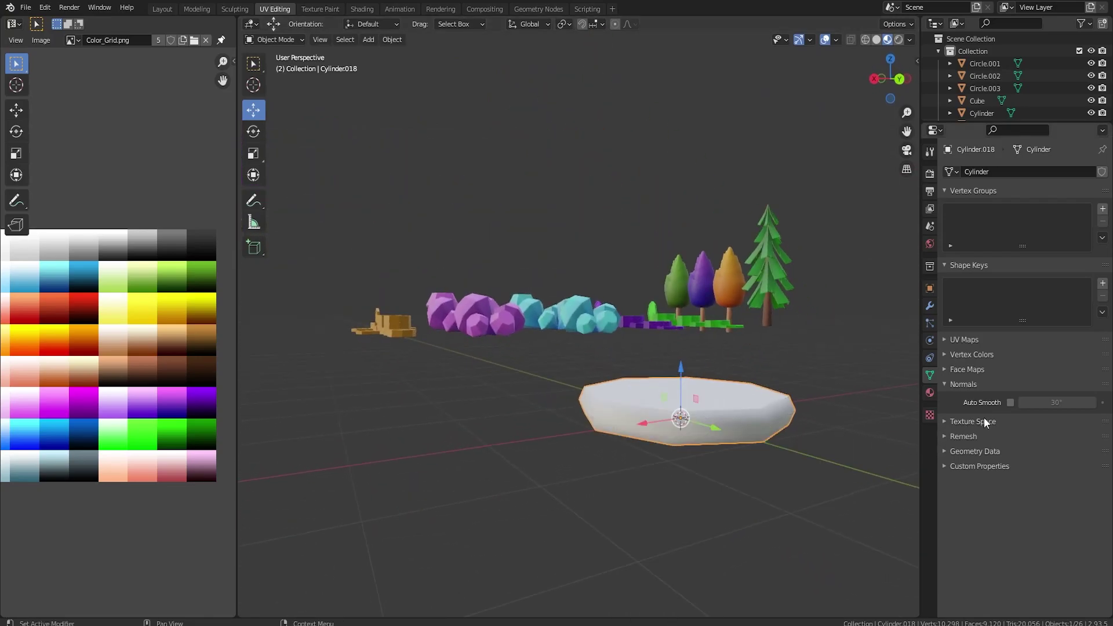
left_click(1010, 402)
- Try to unwrap the disc's top and bottom faces with Follow Active Quads
key("Tab")
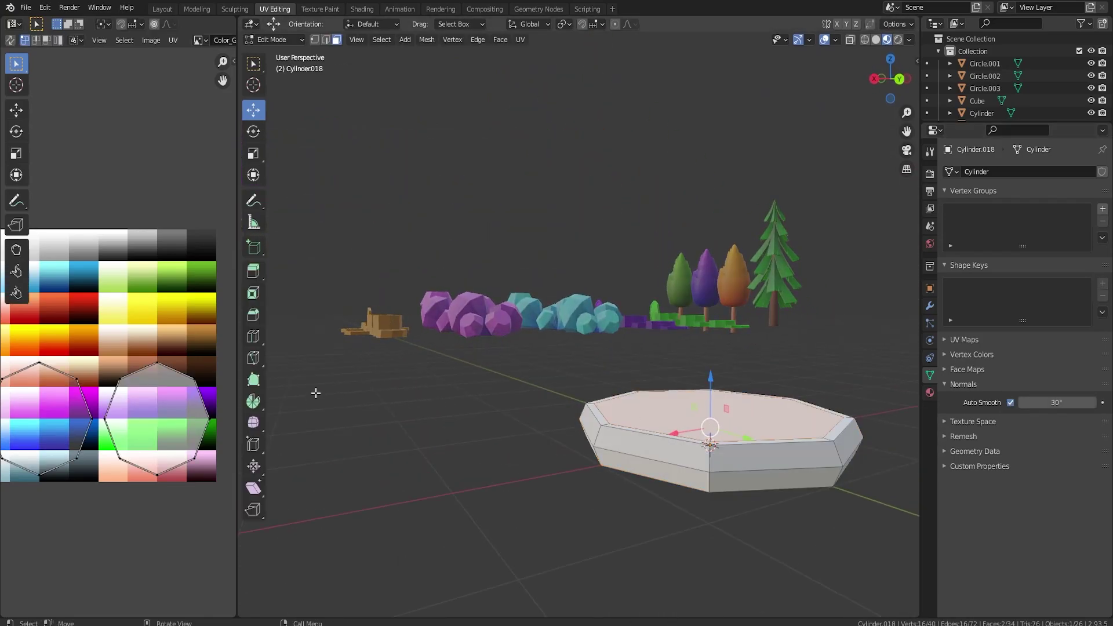
middle_click_drag(745, 405, 795, 484, "alt")
key("u")
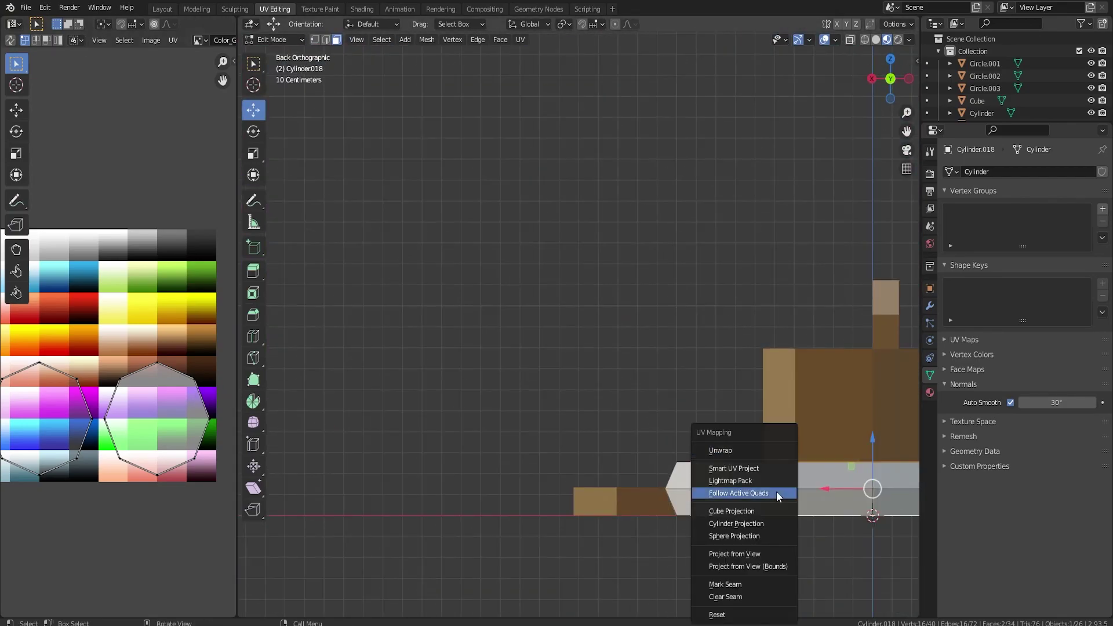
left_click(777, 492)
left_click(770, 528)
- Project the UVs of the disc's top and bottom faces from the view
mouse_move(781, 438)
middle_mouse_down()
mouse_move(777, 468)
mouse_move(791, 418)
middle_mouse_up()
left_click(814, 555, "shift")
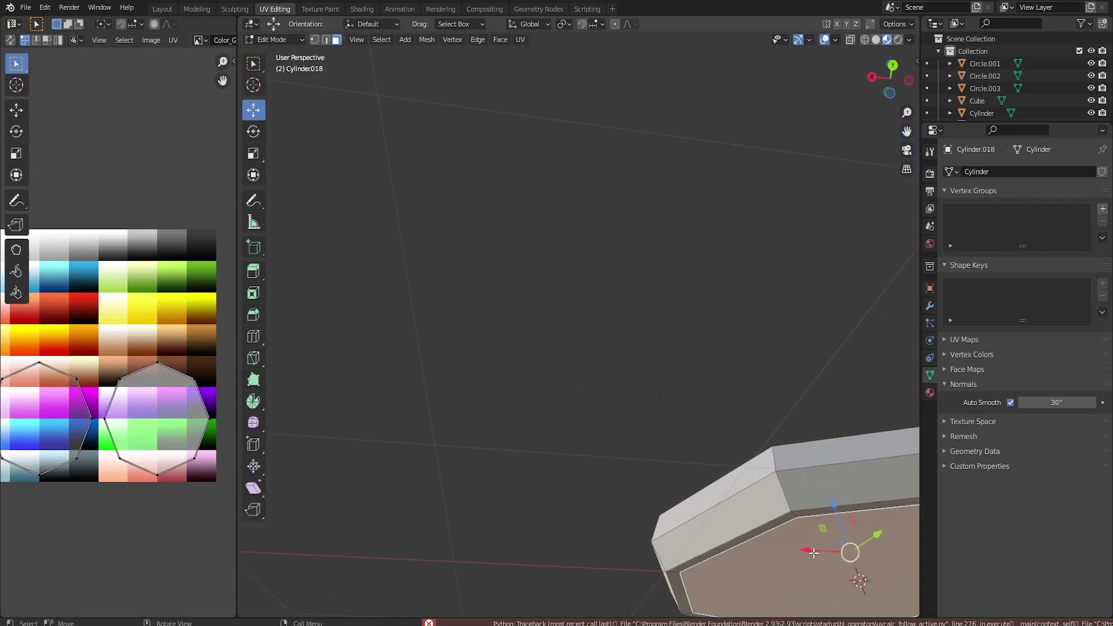
key("u")
left_click(813, 552)
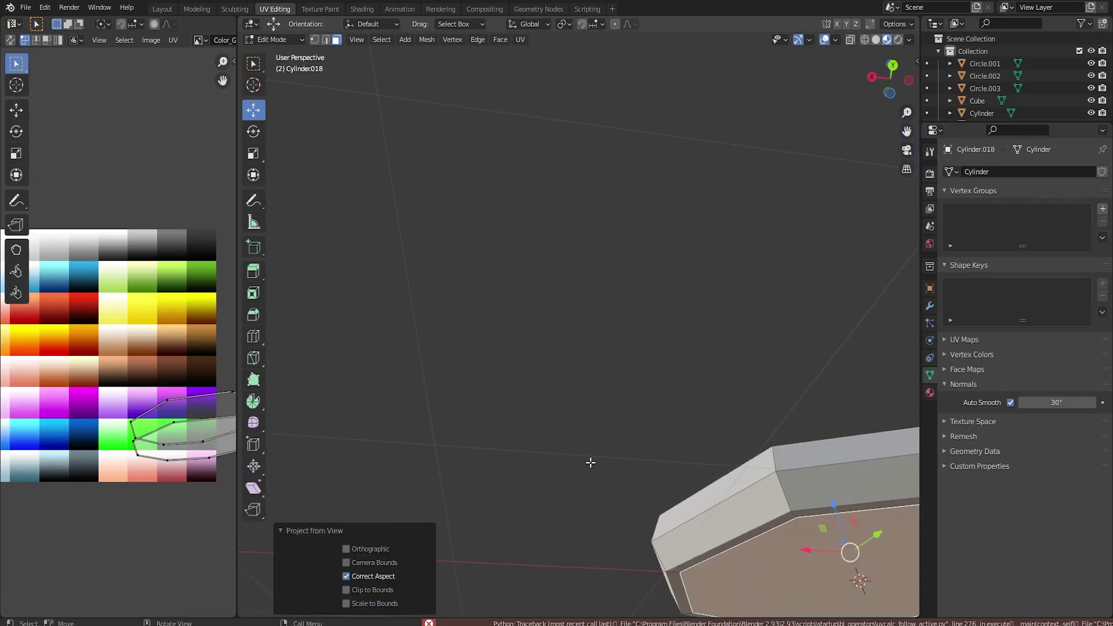
middle_click_drag(612, 462, 742, 333, "alt")
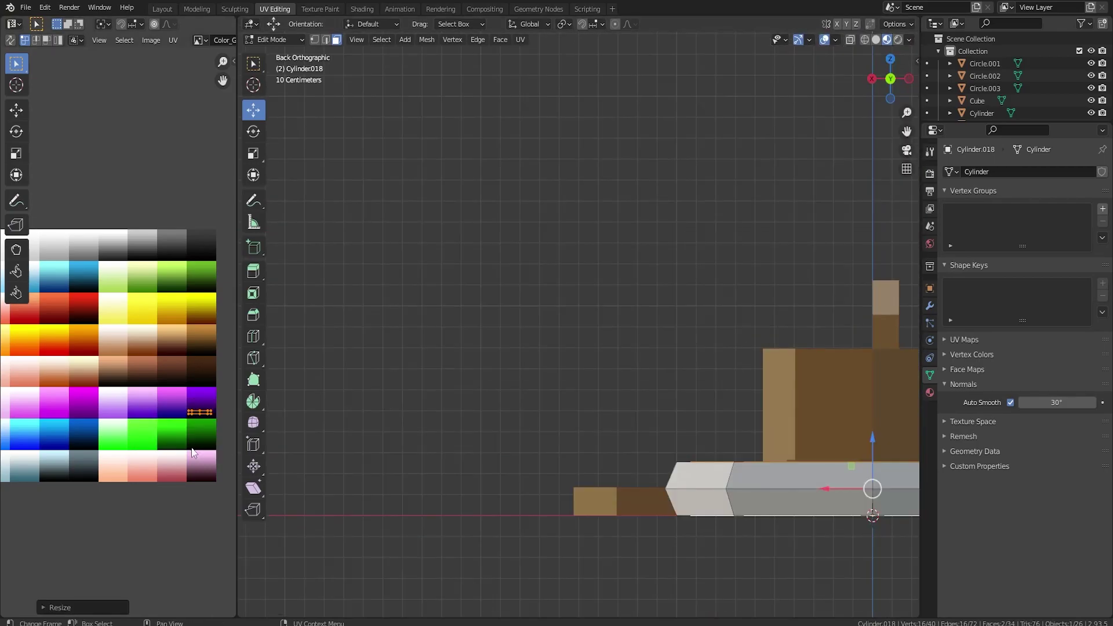
- Move the top and bottom faces' UVs onto the light-brown swatch and scale them to 0 so they collapse to a point
key("g")
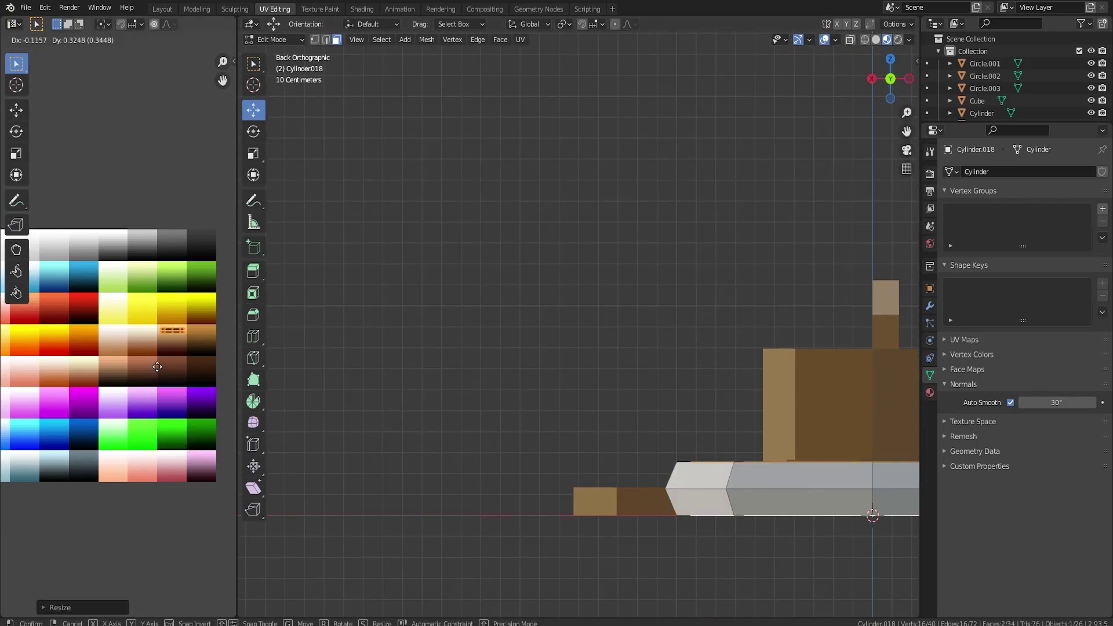
left_click(157, 367)
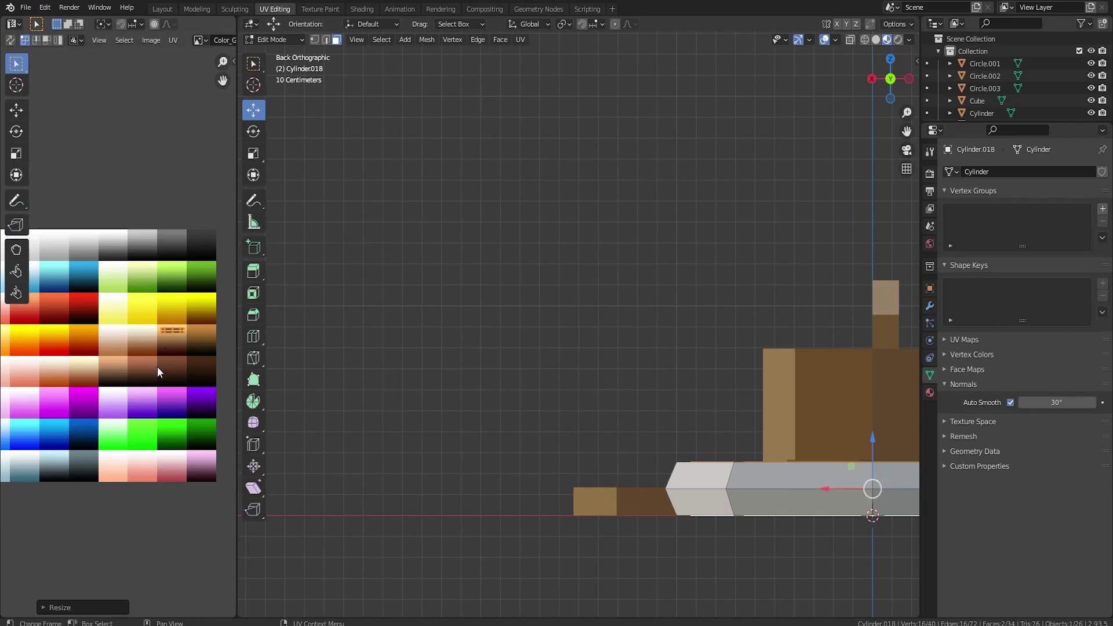
type("s0")
key("Return")
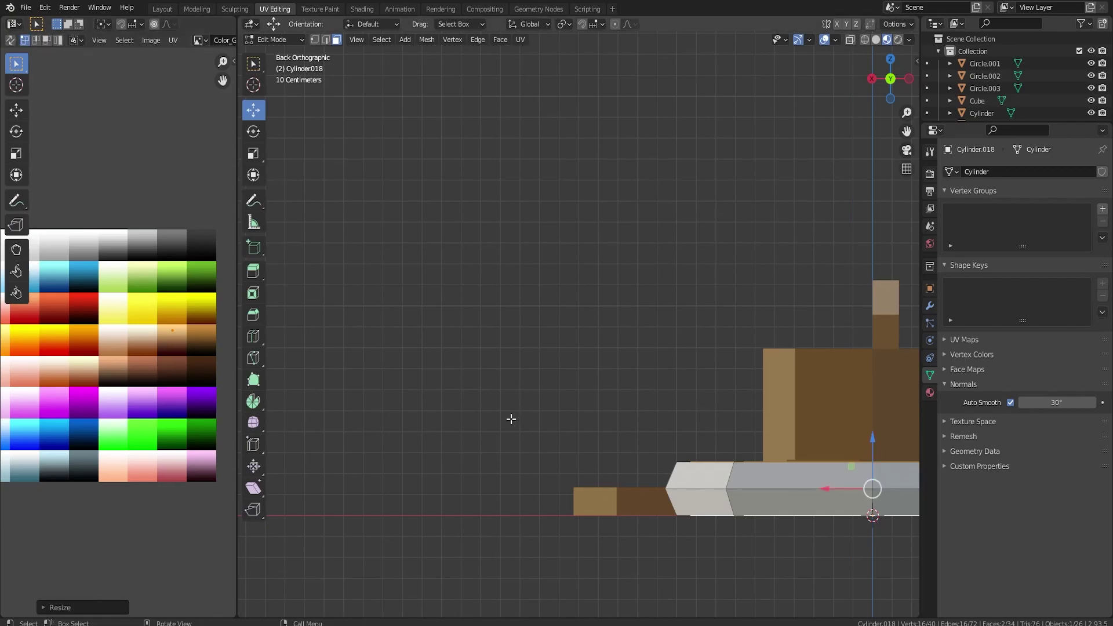
- Select the disc's side and rim face loops and scale all their UVs to 0
left_click(729, 481, "alt")
left_click(731, 498, "alt+shift")
middle_click_drag(731, 498, 738, 511)
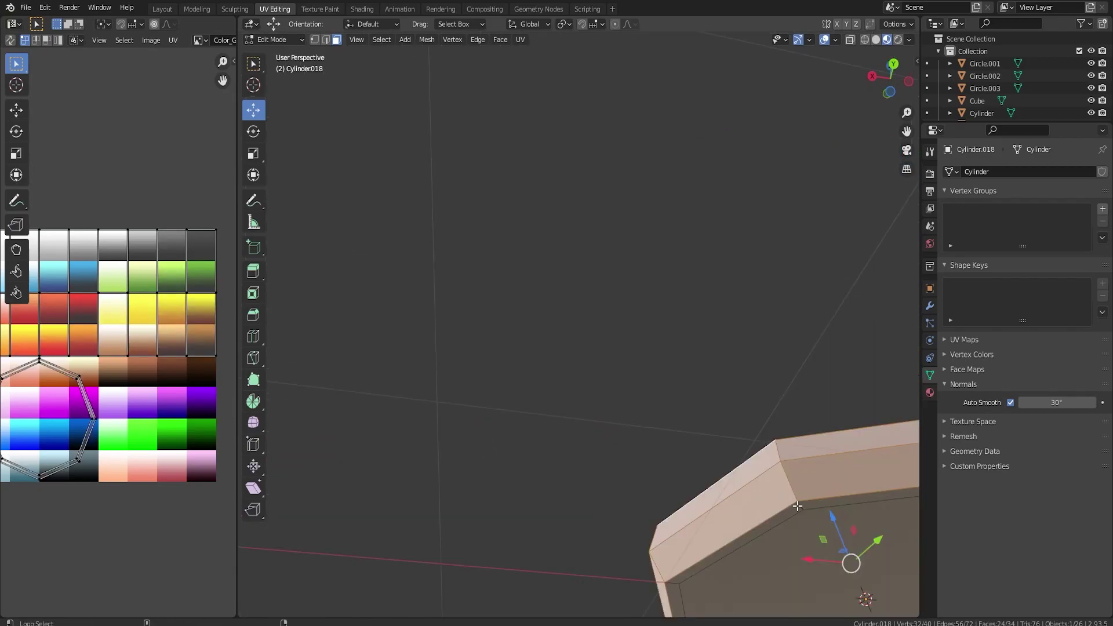
left_click(799, 506, "alt+shift")
key("a")
key("s")
key("0")
key("Return")
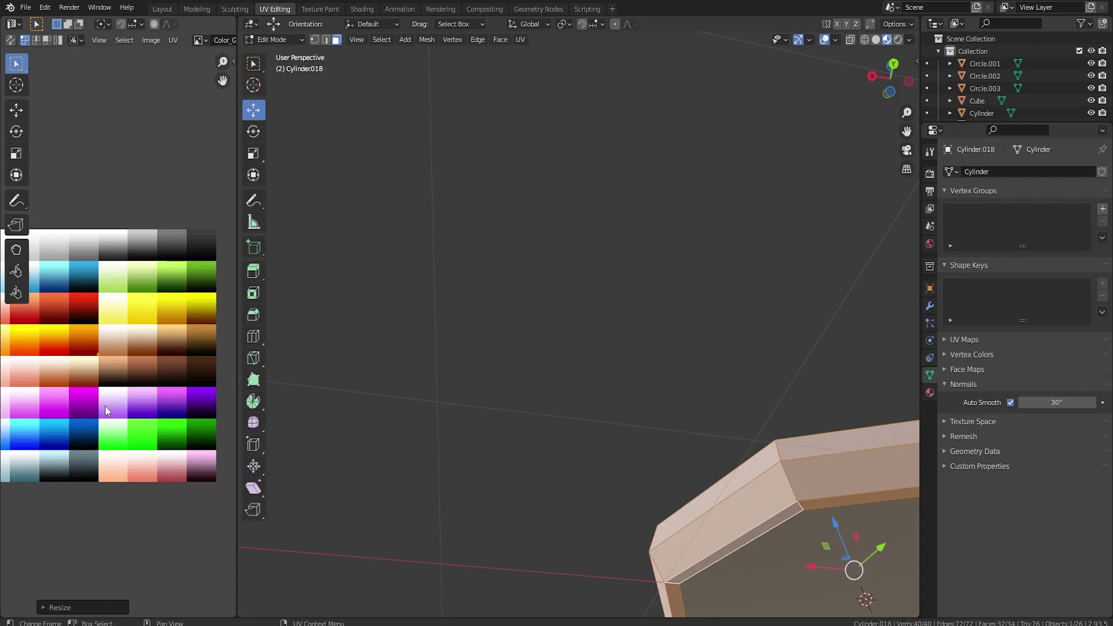
- Move the collapsed side UVs onto the light-brown swatch and reposition all the disc's UVs together near its lighter end
key("g")
left_click(172, 395)
key("a")
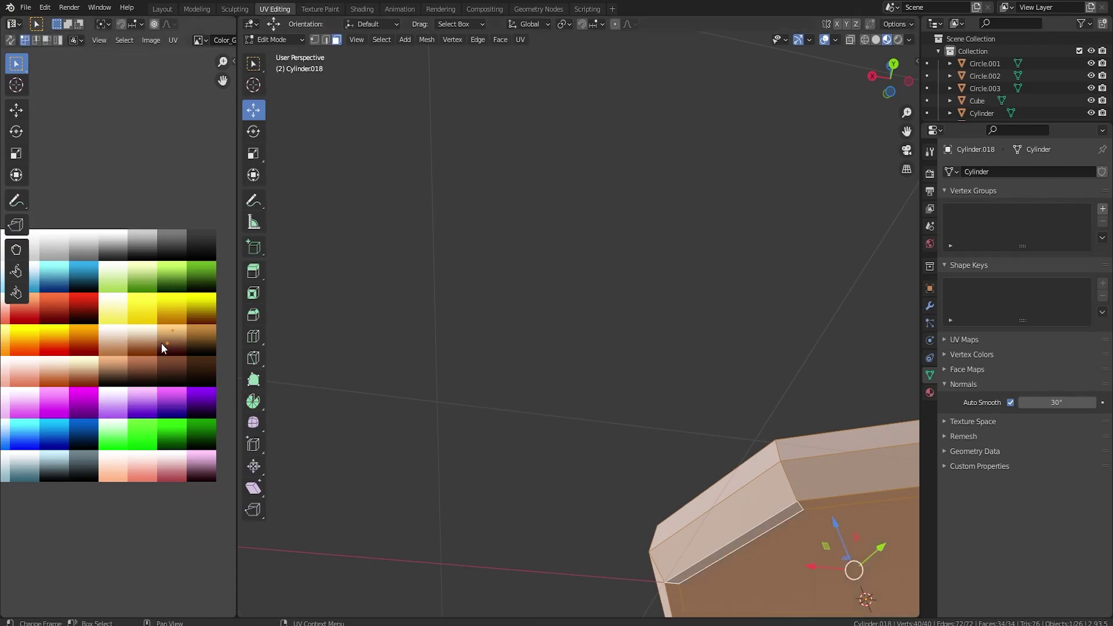
key("g")
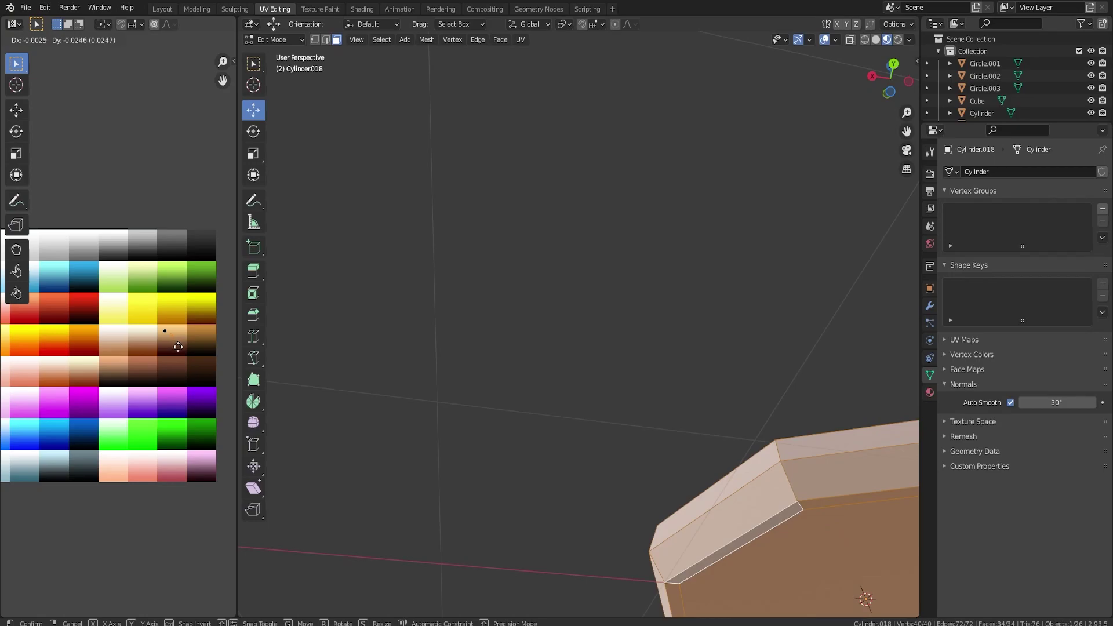
left_click(179, 347)
- Create a new material for the disc with the Color_Grid.png texture as its base color
middle_click_drag(437, 279, 496, 366)
middle_click_drag(531, 415, 616, 462)
key("Tab")
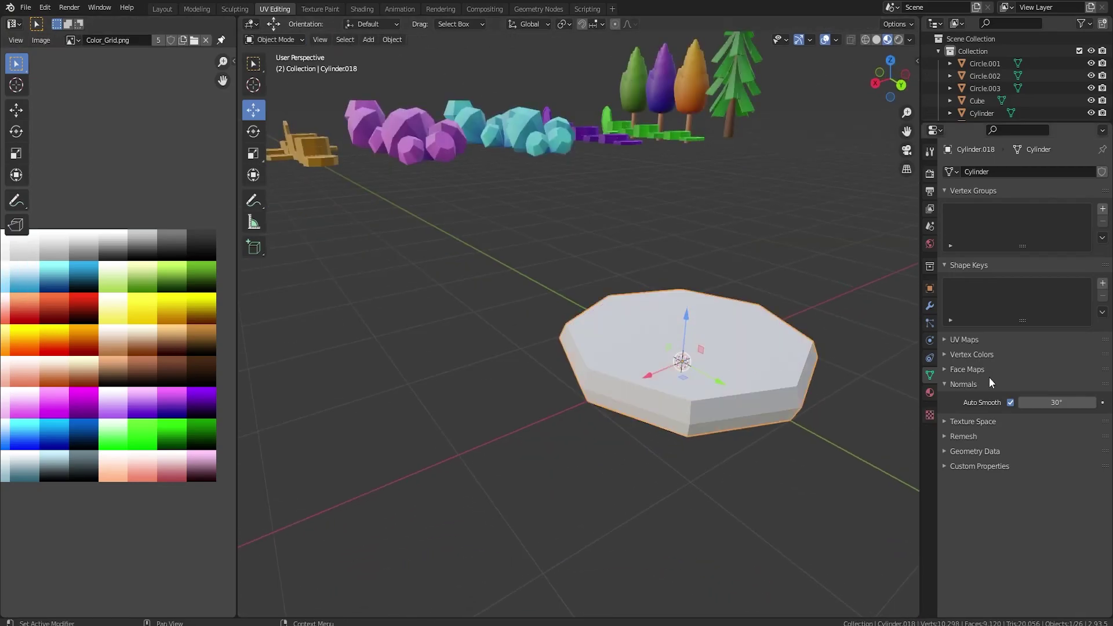
left_click(931, 393)
left_click(1002, 224)
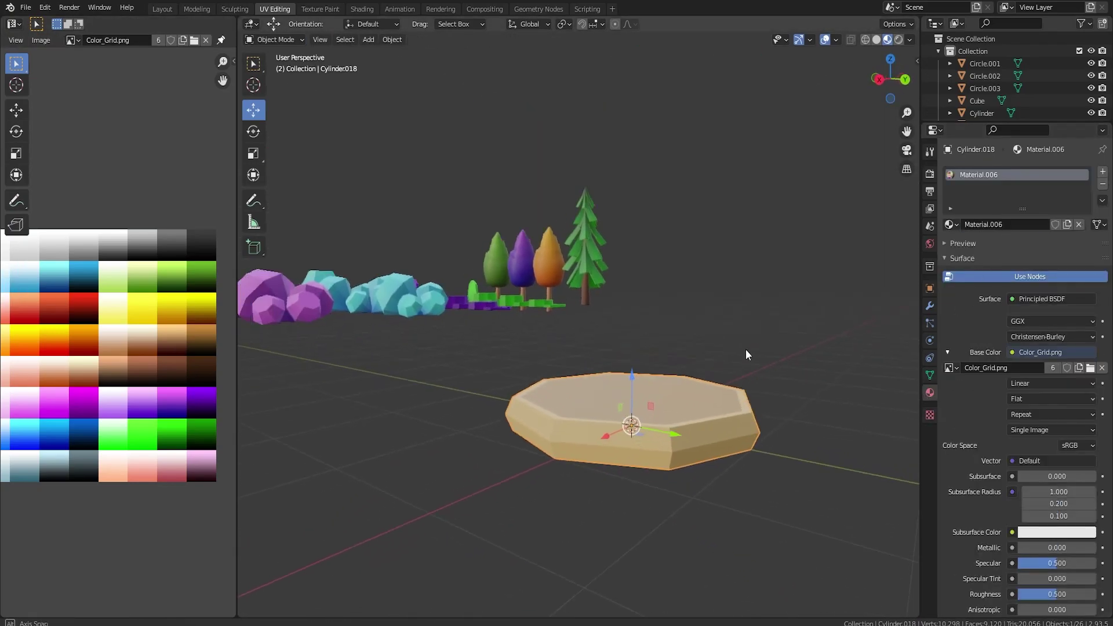
- Reposition the disc's UVs on the color grid to give it a reddish-tan top face, a lighter rim and tan sides
middle_click_drag(746, 349, 725, 366)
key("Tab")
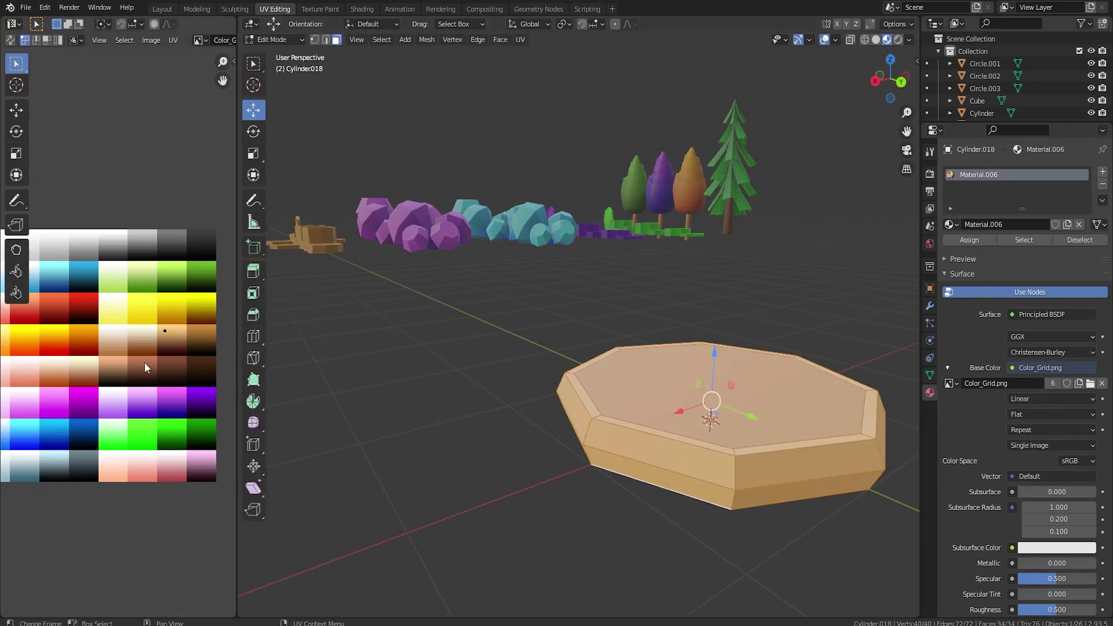
left_click_drag(148, 329, 180, 346)
key("g")
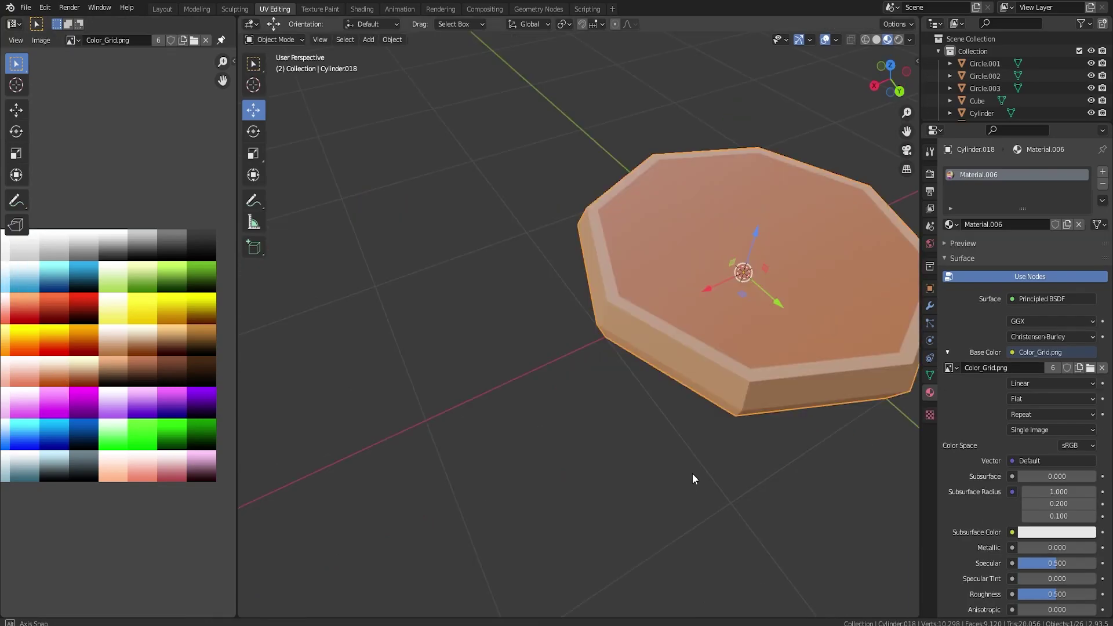
middle_click_drag(692, 473, 723, 434)
key("Tab")
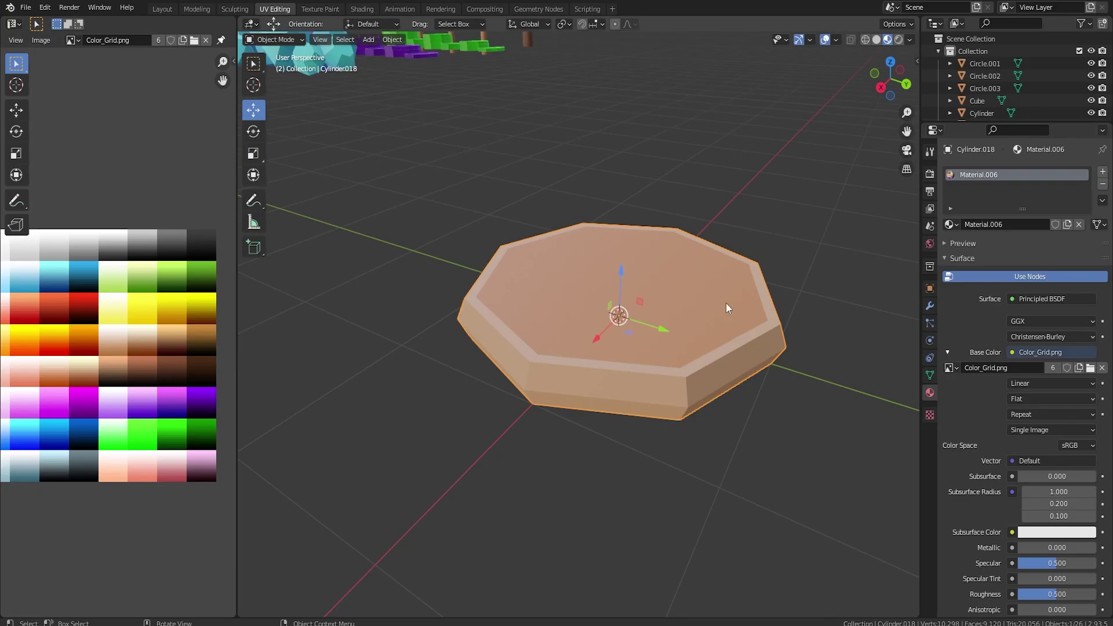
- Duplicate the colored disc in place
key("shift+d")
key("Escape")
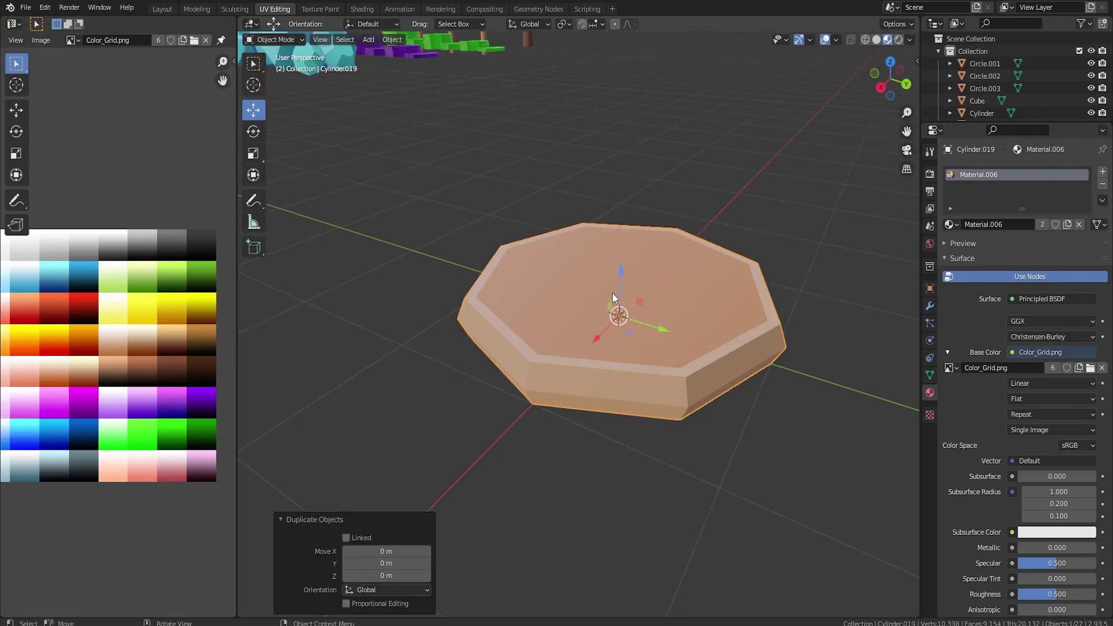
- Raise the duplicated disc about 0.25 m in Z so it sits directly on top of the first disc
key("g")
key("z")
left_click(622, 251)
key("KP_3")
scroll(580, 416, "down", 3)
key("g")
key("z")
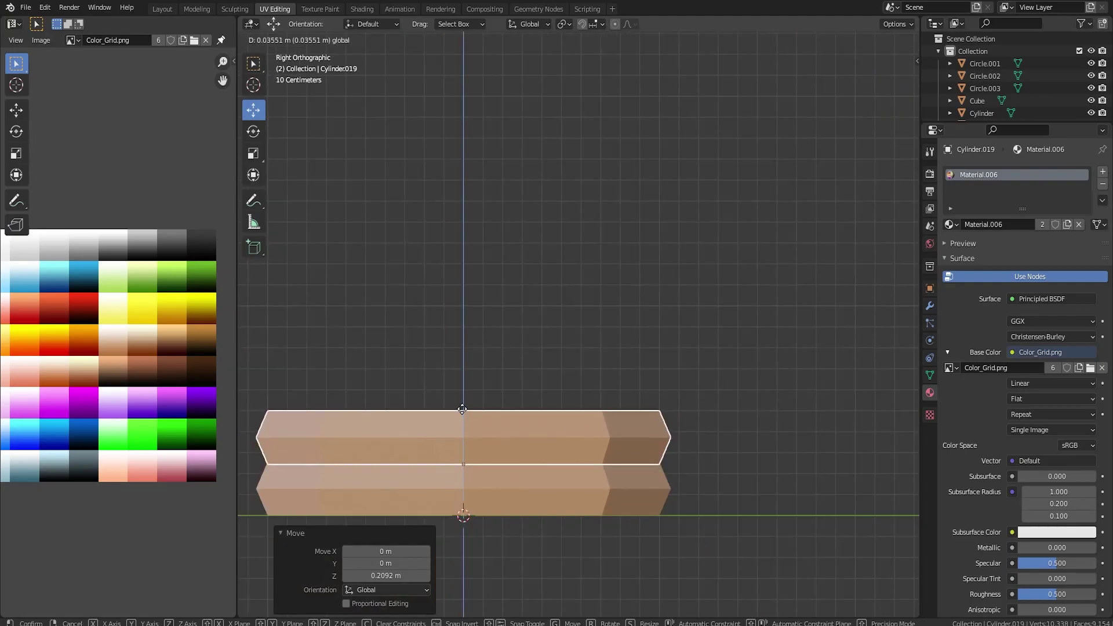
left_click(462, 409)
- Offset the second disc about 0.11 m along Y and rotate it around the vertical axis
key("g")
key("y")
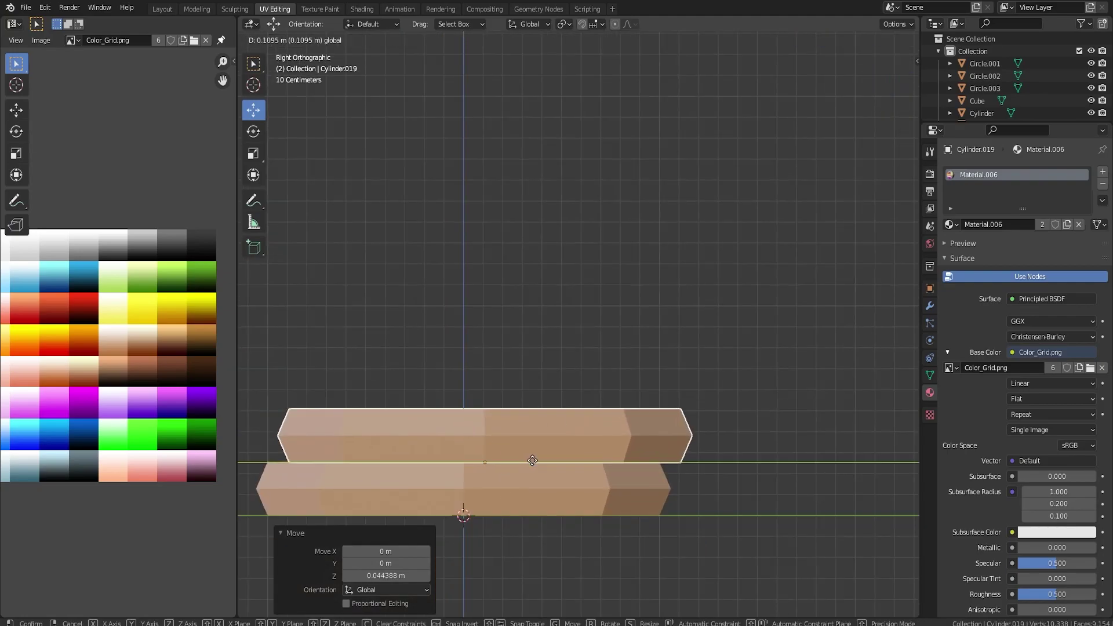
left_click(526, 465)
key("KP_7")
key("r")
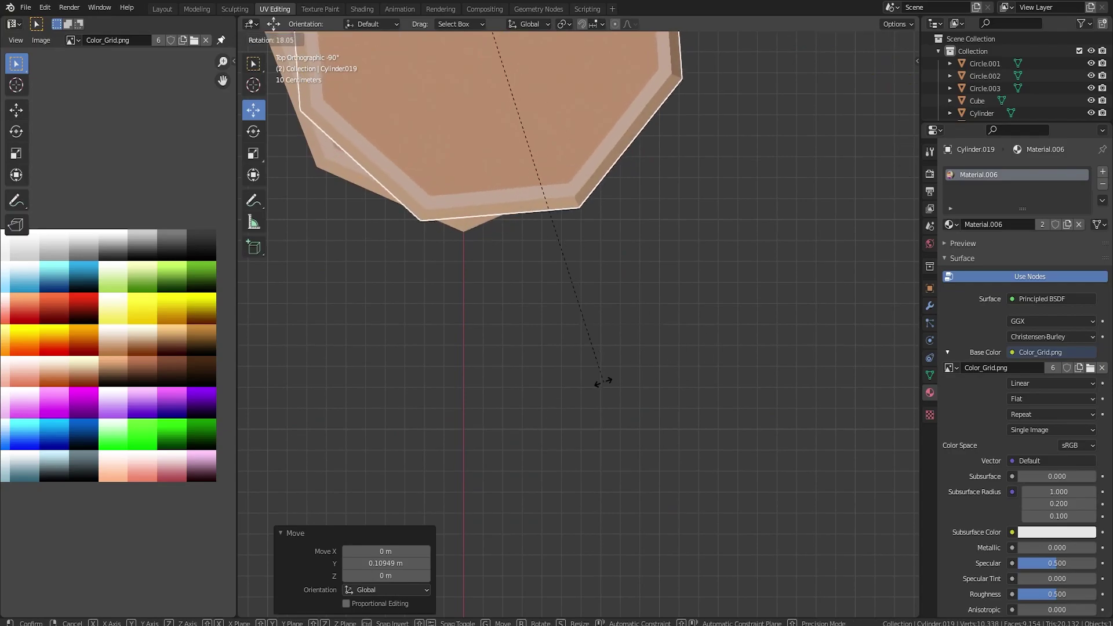
left_click(607, 414)
- Duplicate the bottom disc and raise the copy about 0.506 m in Z onto the second disc
key("KP_3")
left_click(531, 481)
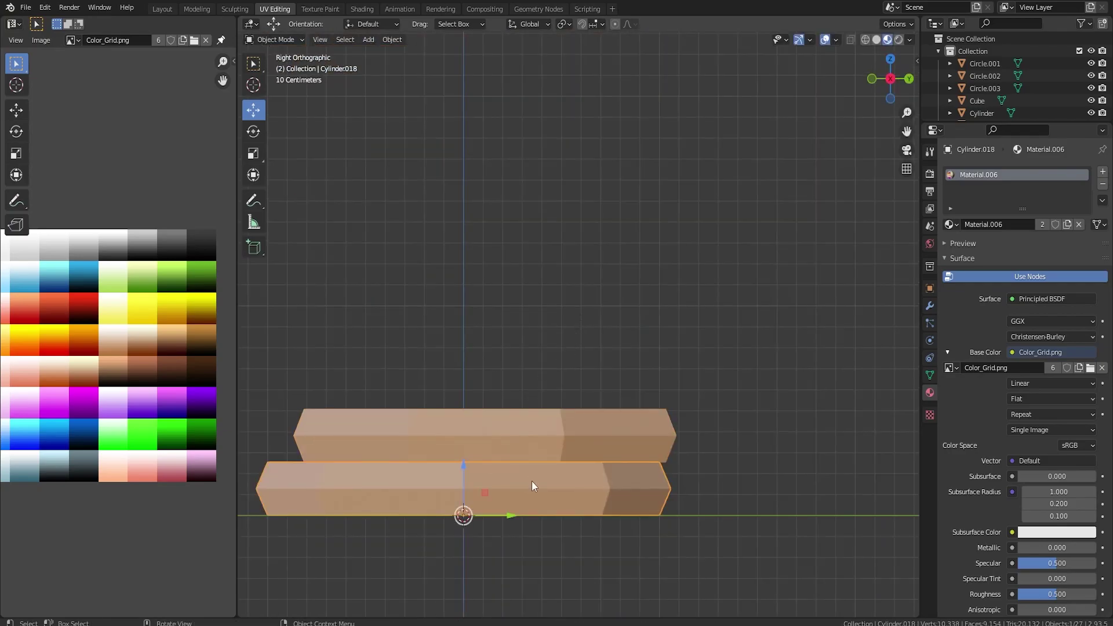
key("shift+d")
right_click(527, 483)
key("g")
key("z")
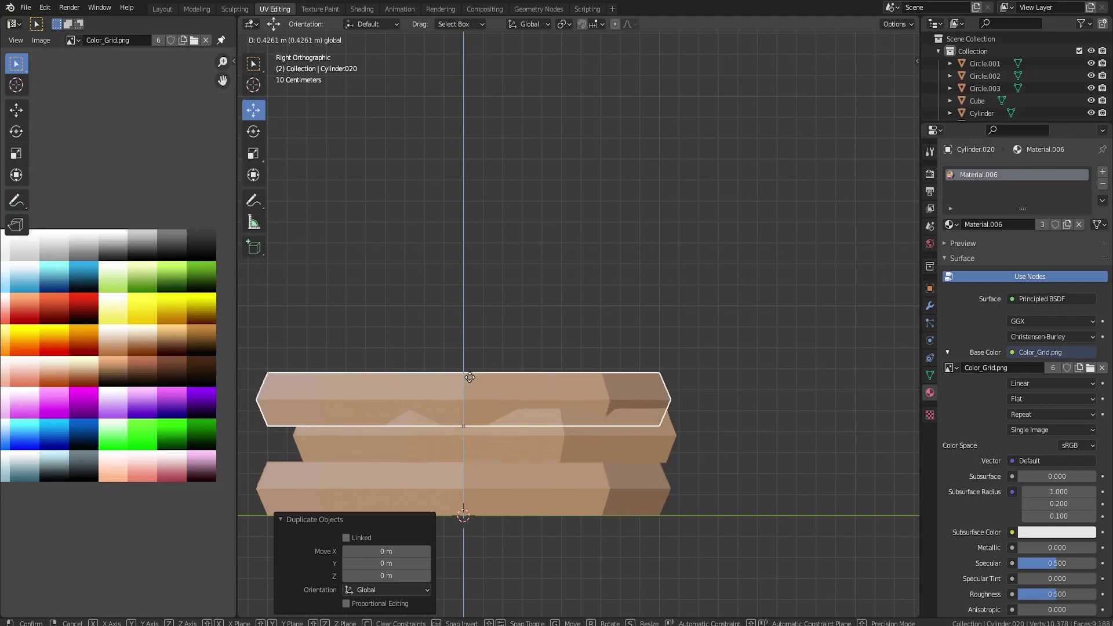
left_click(470, 360)
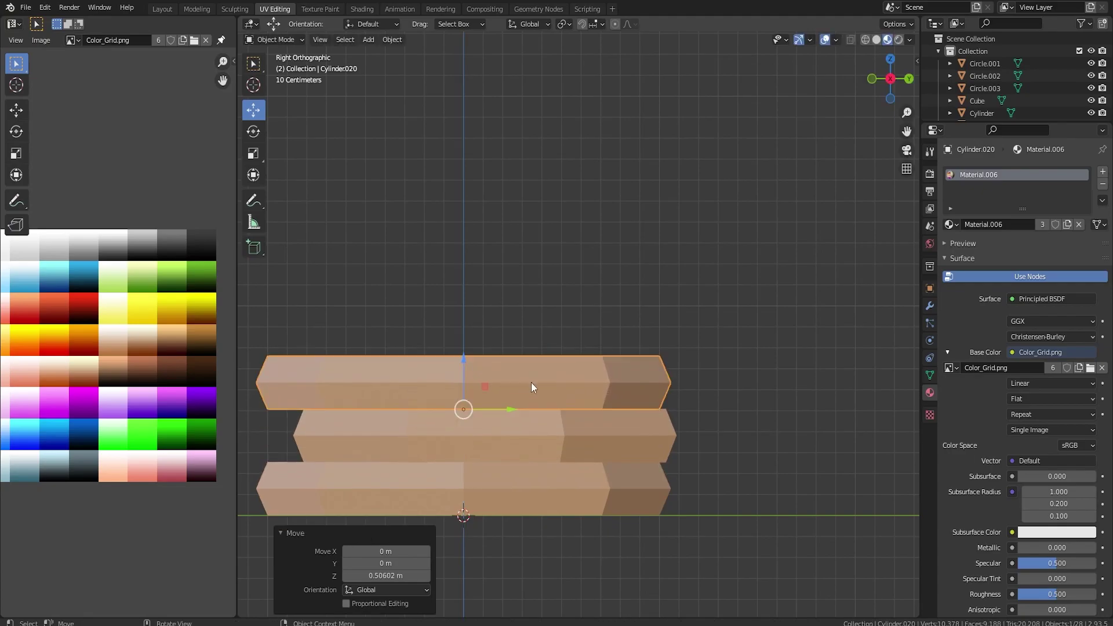
- Rotate the third disc about 30.3° around the Z axis
middle_click_drag(537, 383, 568, 436, "alt")
scroll(565, 374, "down", 3)
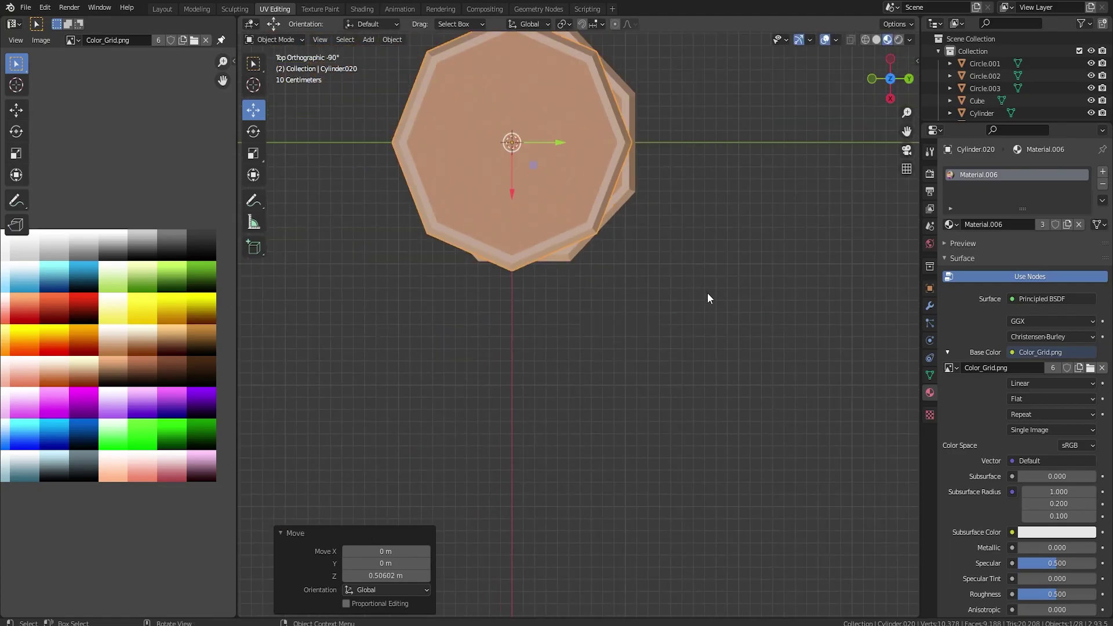
key("r")
left_click(596, 342)
- Examine the alignment of the three stacked discs from the side and in perspective
middle_click_drag(595, 342, 588, 249)
mouse_move(585, 386)
middle_mouse_down()
mouse_move(563, 347)
mouse_move(578, 396)
middle_mouse_up()
scroll(578, 397, "up", 2)
scroll(578, 396, "up", 2)
key("KP_3")
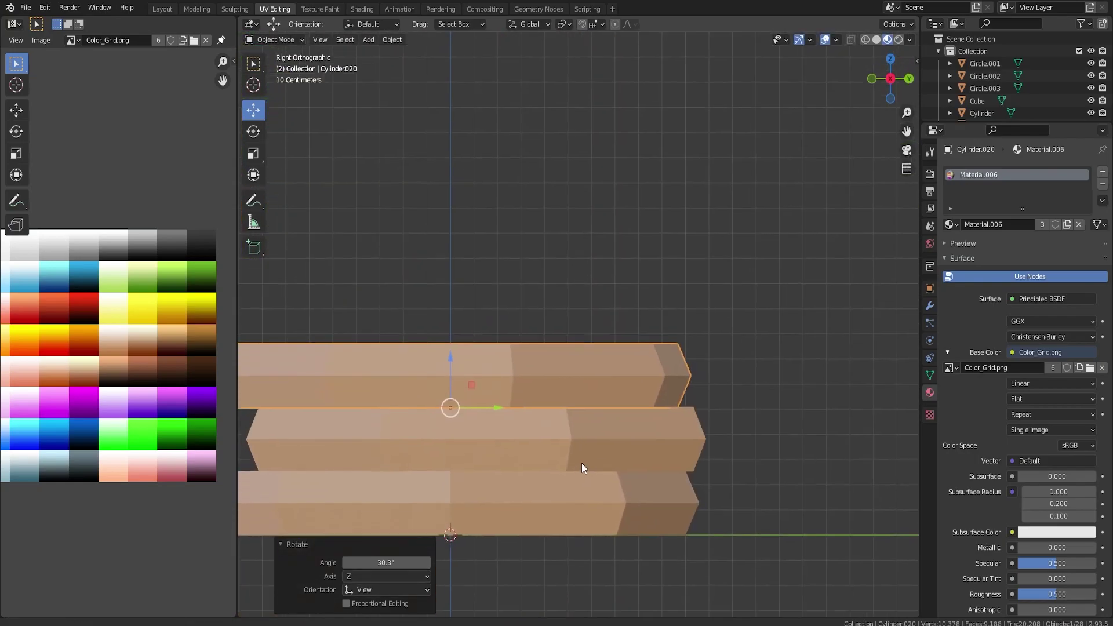
middle_click_drag(587, 455, 622, 369, "shift")
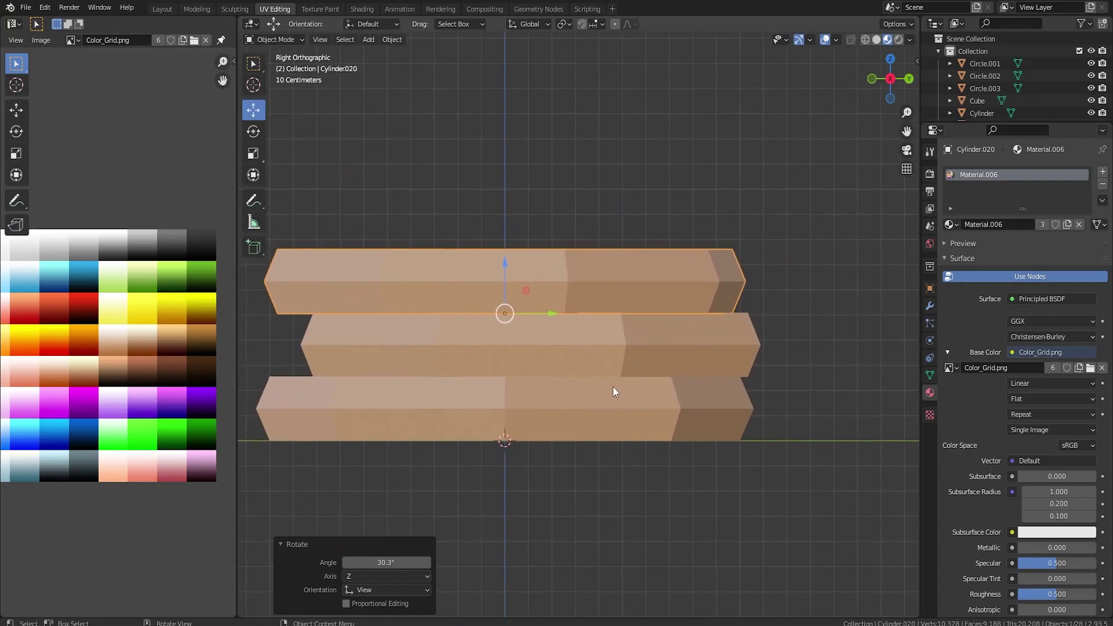
middle_click_drag(614, 387, 586, 344)
middle_click_drag(640, 196, 613, 164)
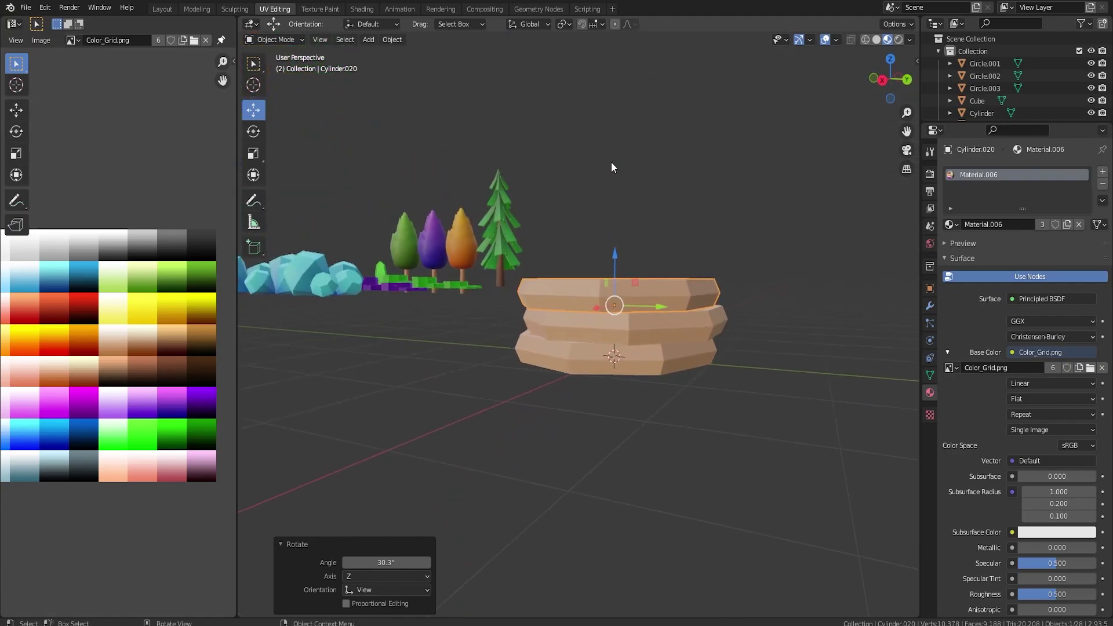
left_click(615, 165)
middle_click_drag(625, 281, 632, 308)
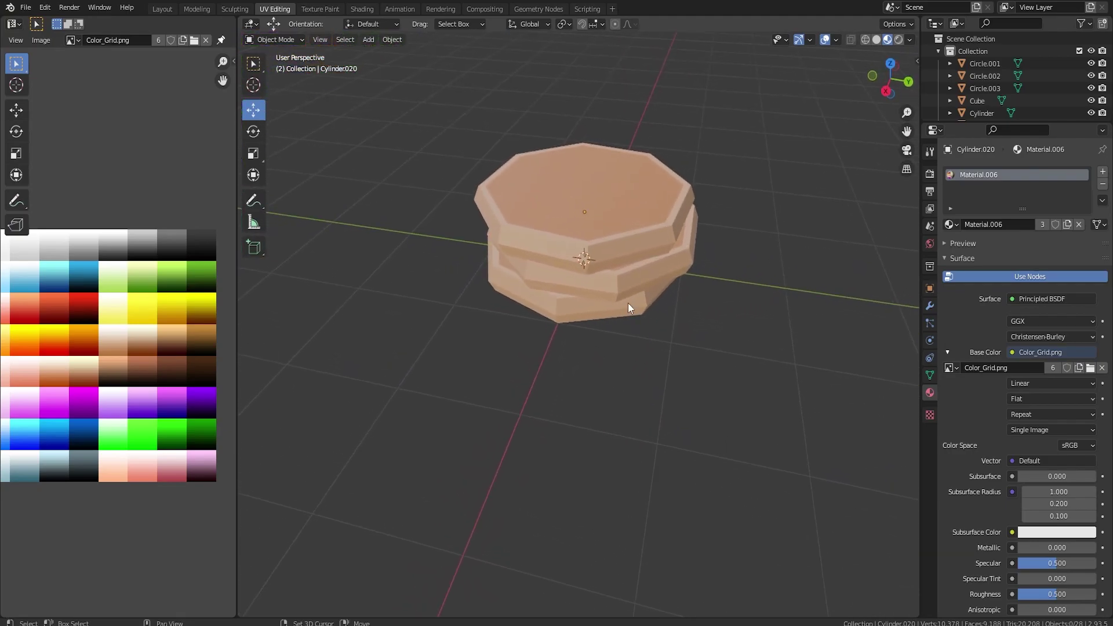
- Add a cube and scale it uniformly to about 0.333
key("shift+a")
left_click(678, 316)
scroll(681, 304, "down", 2)
key("s")
left_click(648, 287)
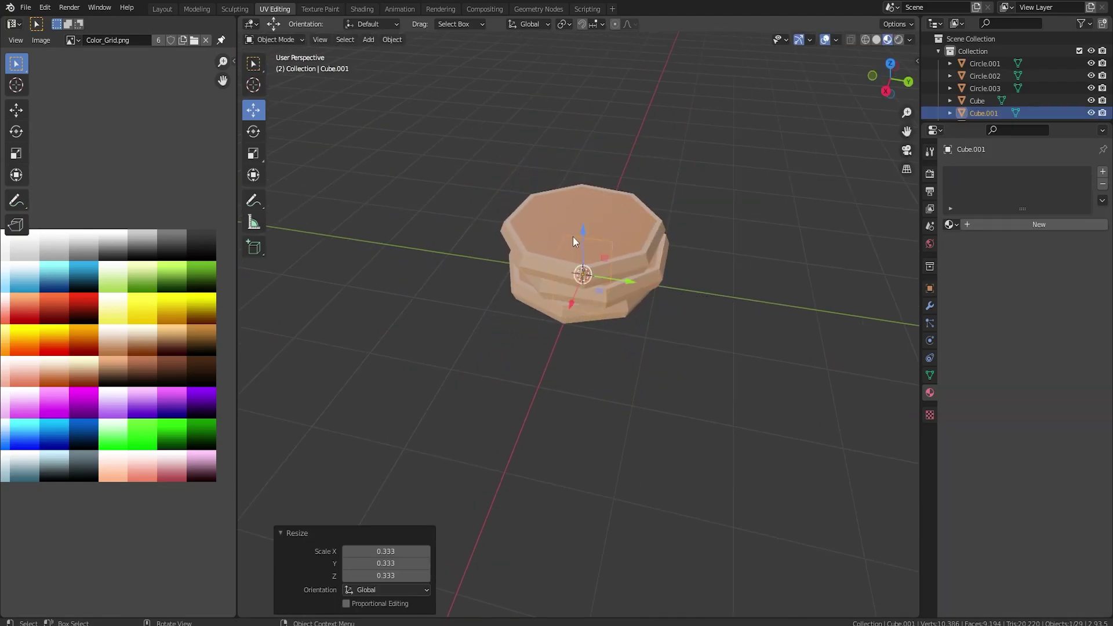
- Raise the cube about 0.7 m to the top of the stack and scale it into a smaller, flatter block
left_click_drag(573, 237, 593, 188)
key("s")
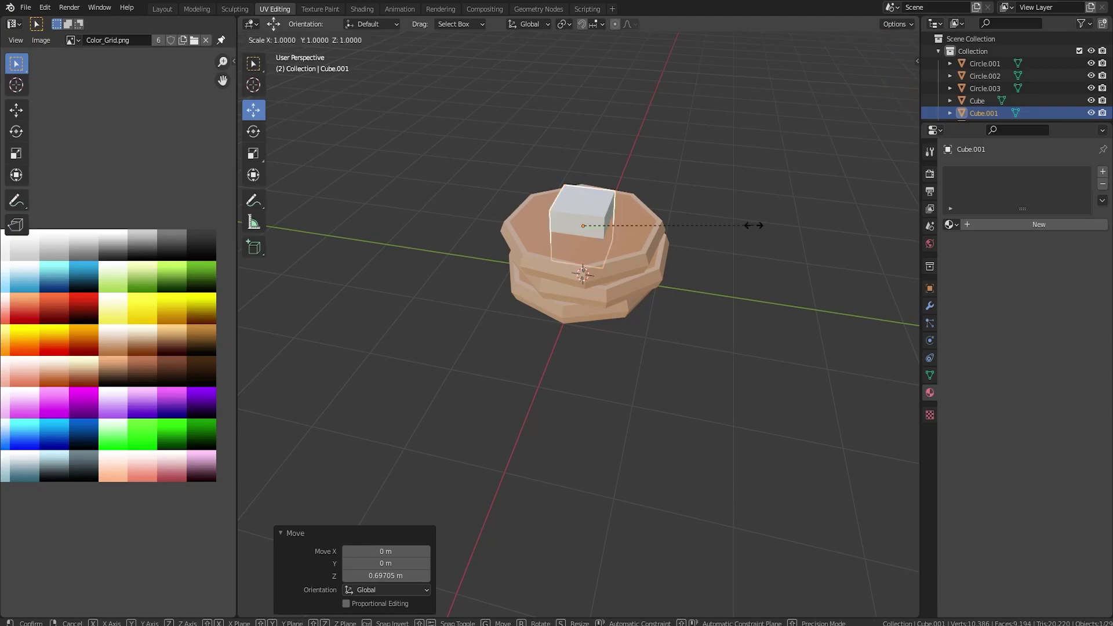
key("z")
left_click(634, 221)
key("s")
left_click(701, 241)
- Raise the block slightly in Z to fine-tune its height above the top disc's surface
left_click_drag(582, 192, 582, 181)
scroll(607, 215, "up", 5)
middle_click_drag(608, 216, 603, 151)
middle_click_drag(603, 151, 616, 191, "shift")
left_click_drag(614, 162, 615, 158)
middle_click_drag(812, 206, 830, 235)
- Scale the block to about 0.478 in Z and lower it about 0.024 m onto the top disc
key("s")
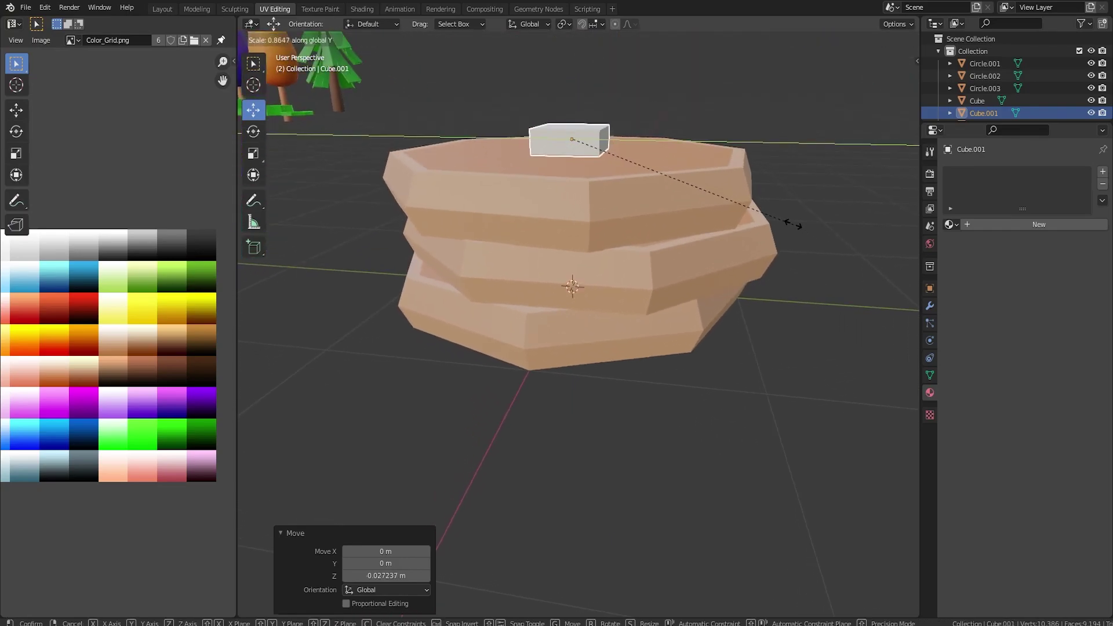
key("Escape")
key("s")
key("z")
left_click(642, 158)
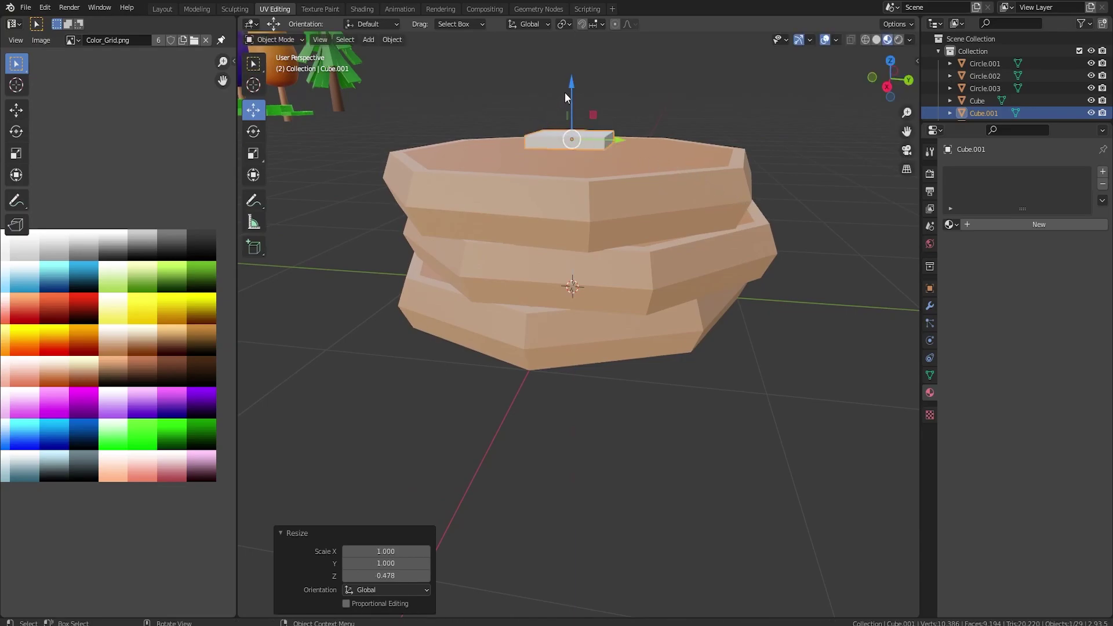
left_click_drag(571, 88, 571, 94)
middle_click_drag(660, 137, 583, 268)
- Add a plane, raise it about 0.8 m to the block's level and scale it uniformly to about 0.358
scroll(591, 317, "up", 5)
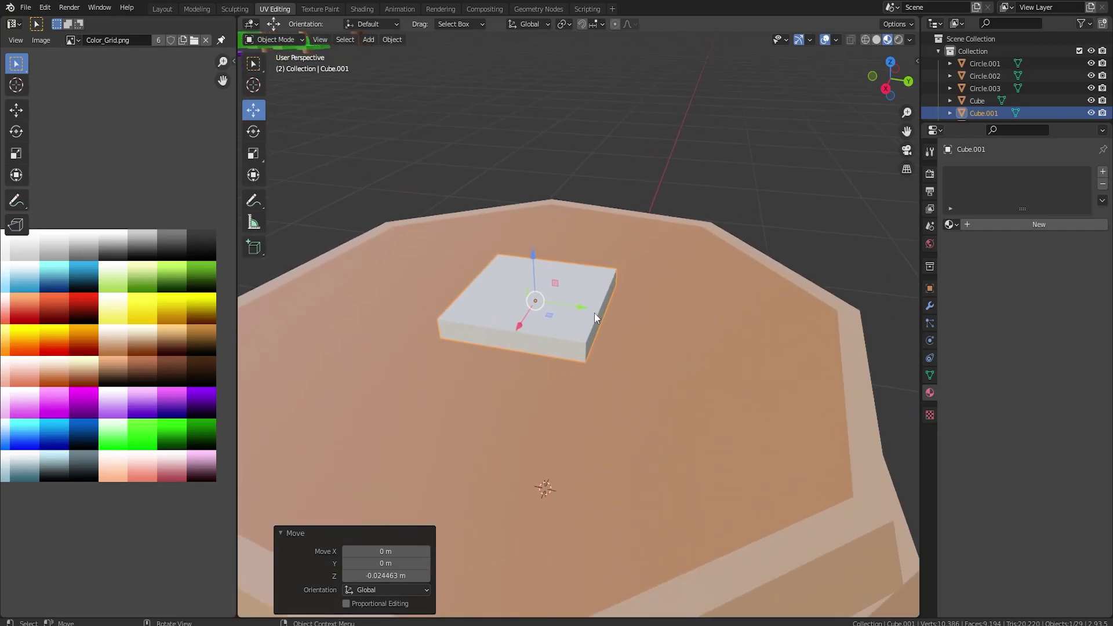
scroll(597, 313, "down", 2)
key("shift+a")
mouse_move(583, 299)
left_click(629, 300)
scroll(632, 299, "down", 3)
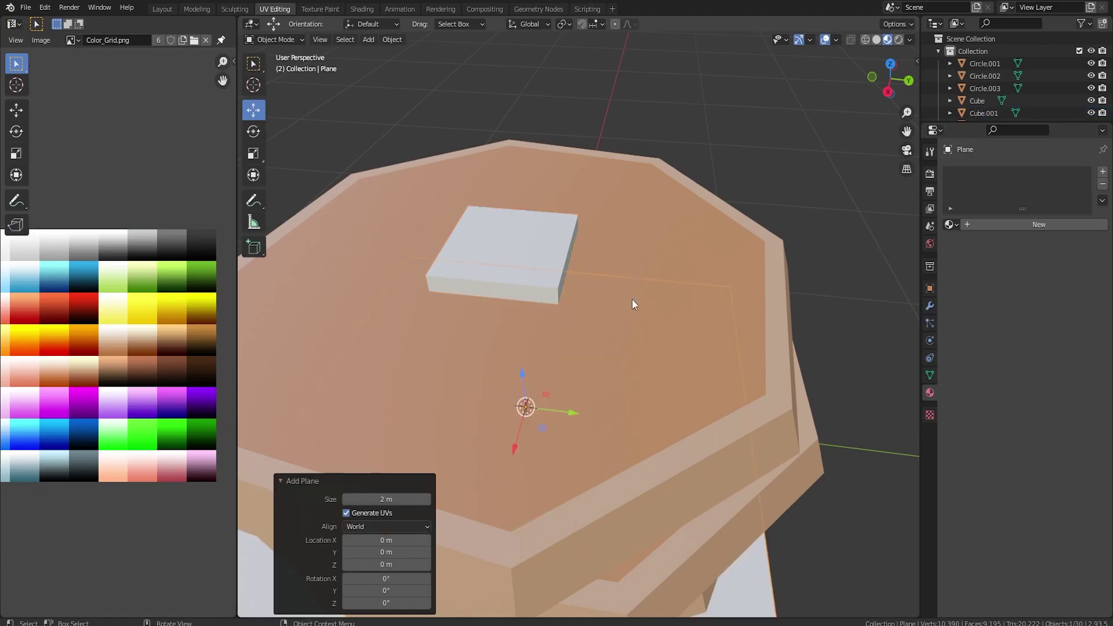
left_click_drag(542, 348, 532, 238)
key("s")
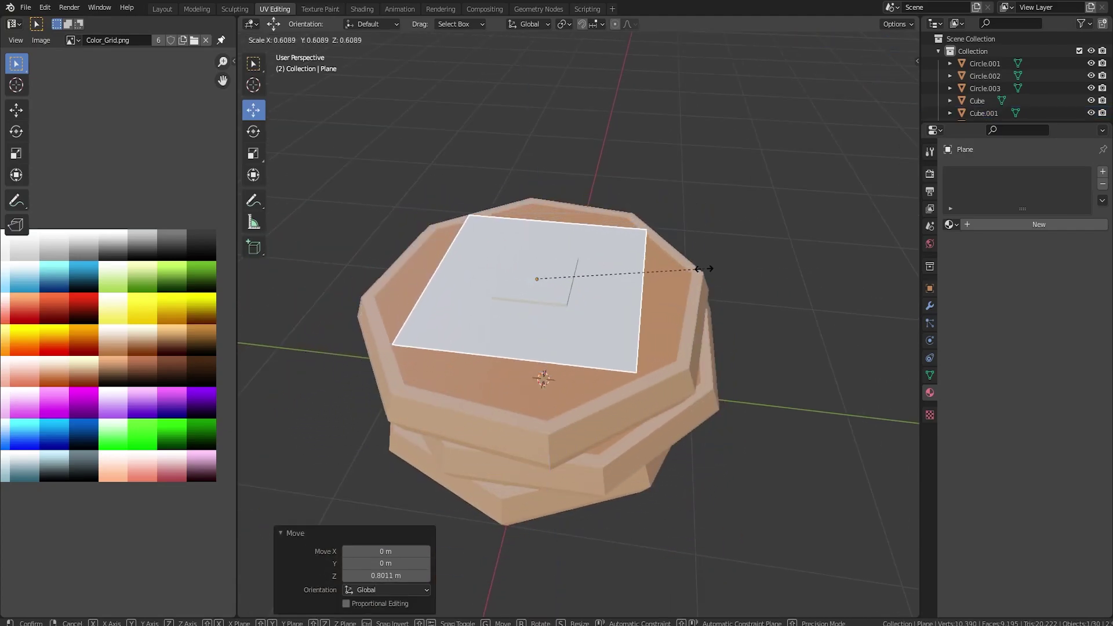
left_click(636, 272)
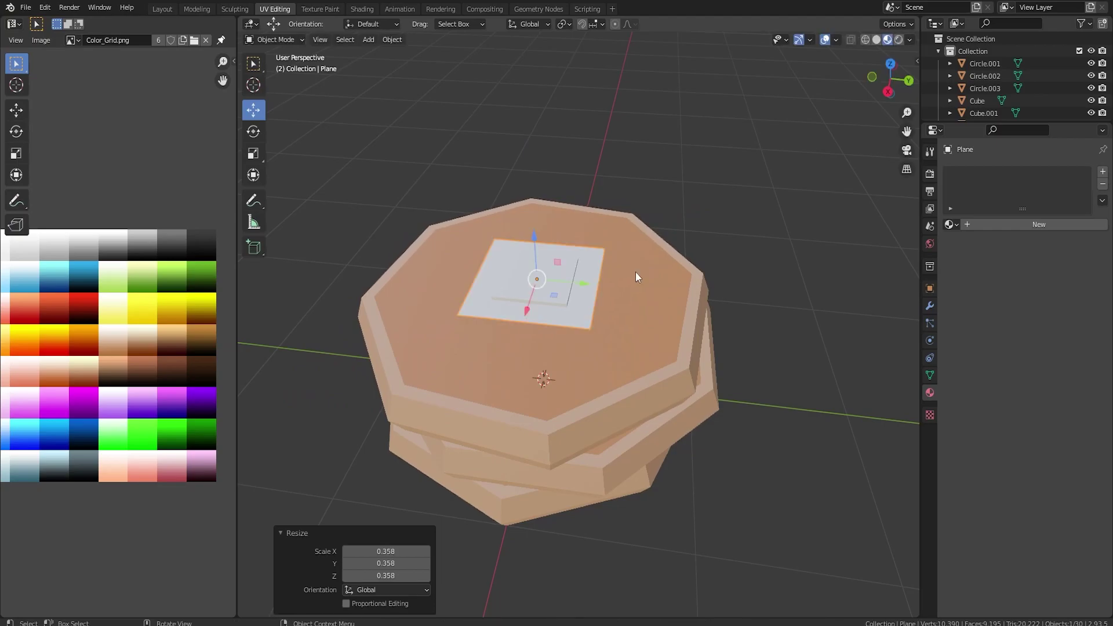
- Lower the plane about 0.03 m until it lies just above the top disc, at the block's base
scroll(578, 305, "up", 4)
middle_click_drag(578, 305, 570, 359, "alt")
scroll(564, 371, "down", 8)
scroll(570, 358, "up", 5)
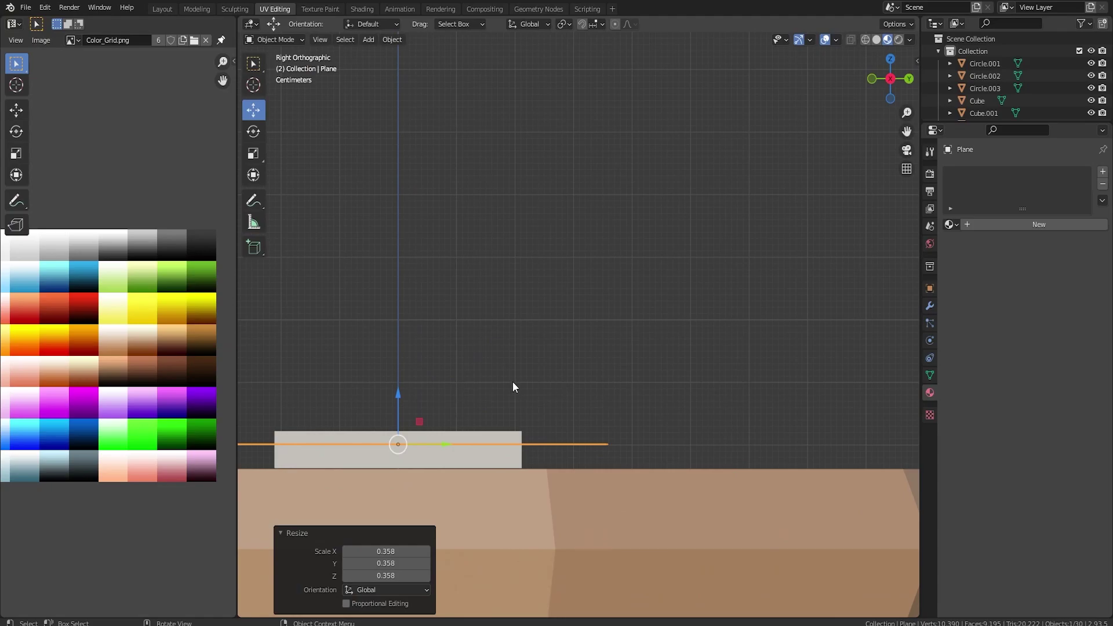
left_click_drag(401, 396, 394, 418)
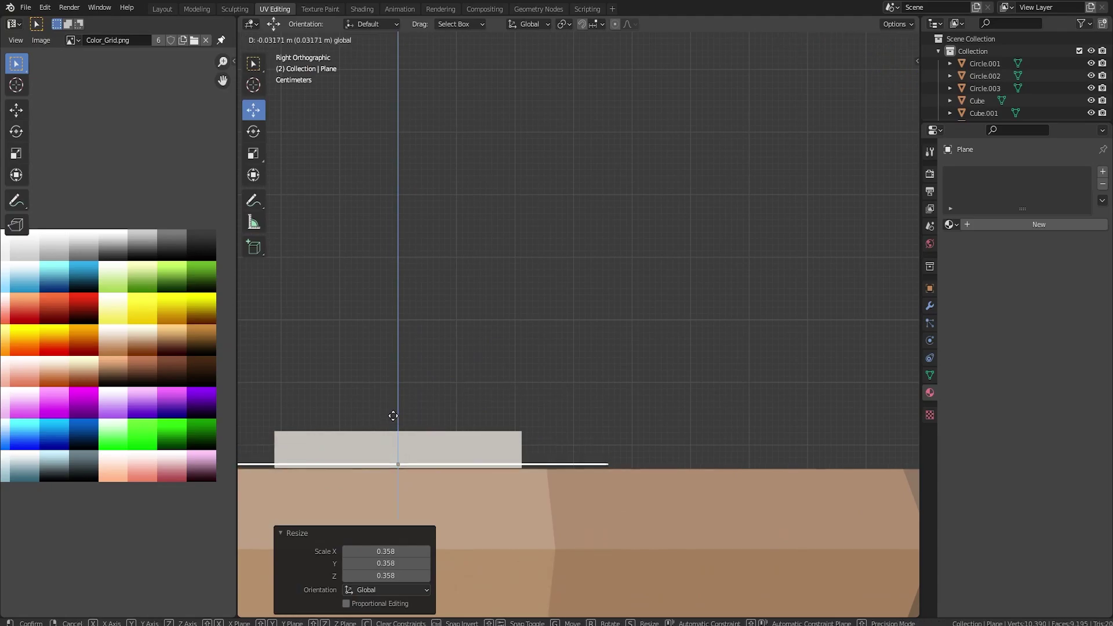
left_click(393, 417)
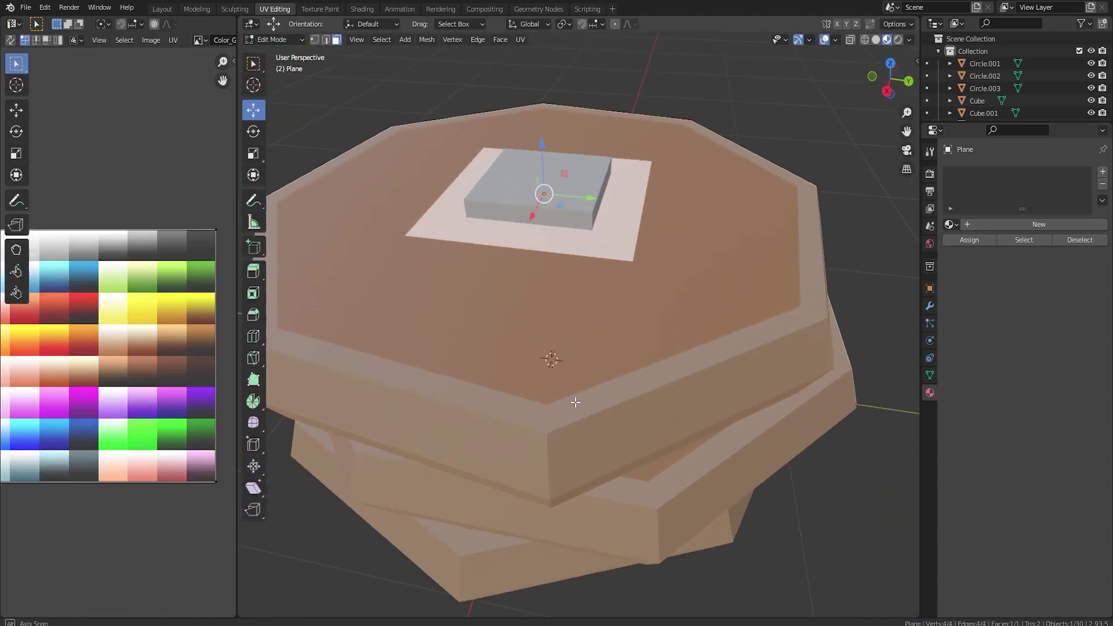
- Add one centered loop cut in each direction across the plane
middle_click_drag(576, 403, 567, 400)
scroll(566, 368, "down", 1)
middle_click_drag(586, 324, 581, 342)
key("ctrl+r")
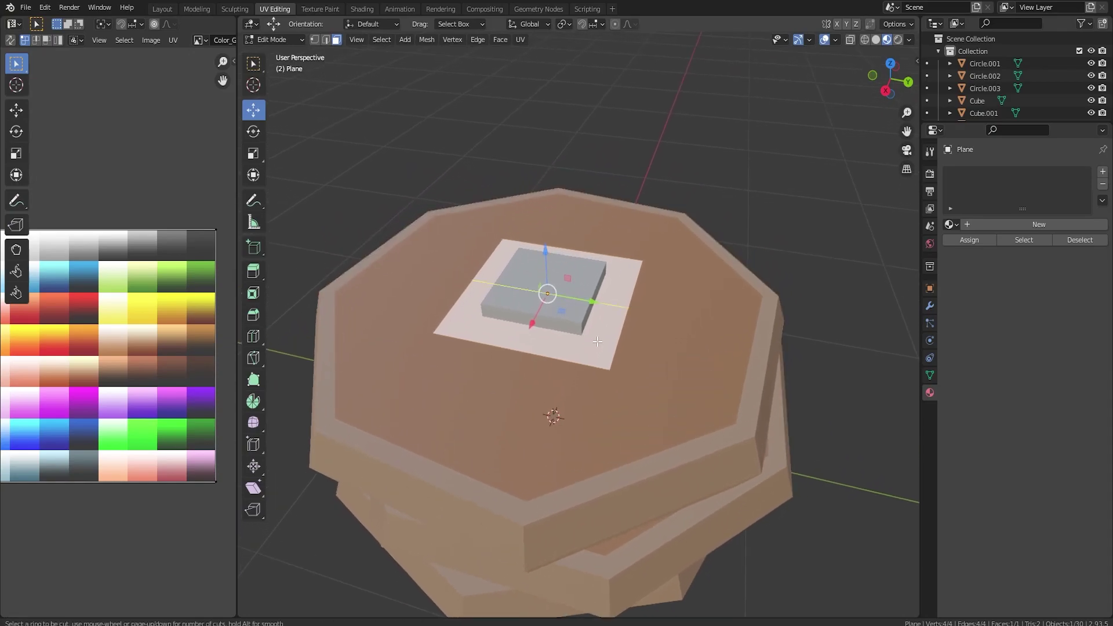
left_click(598, 342)
right_click(598, 342)
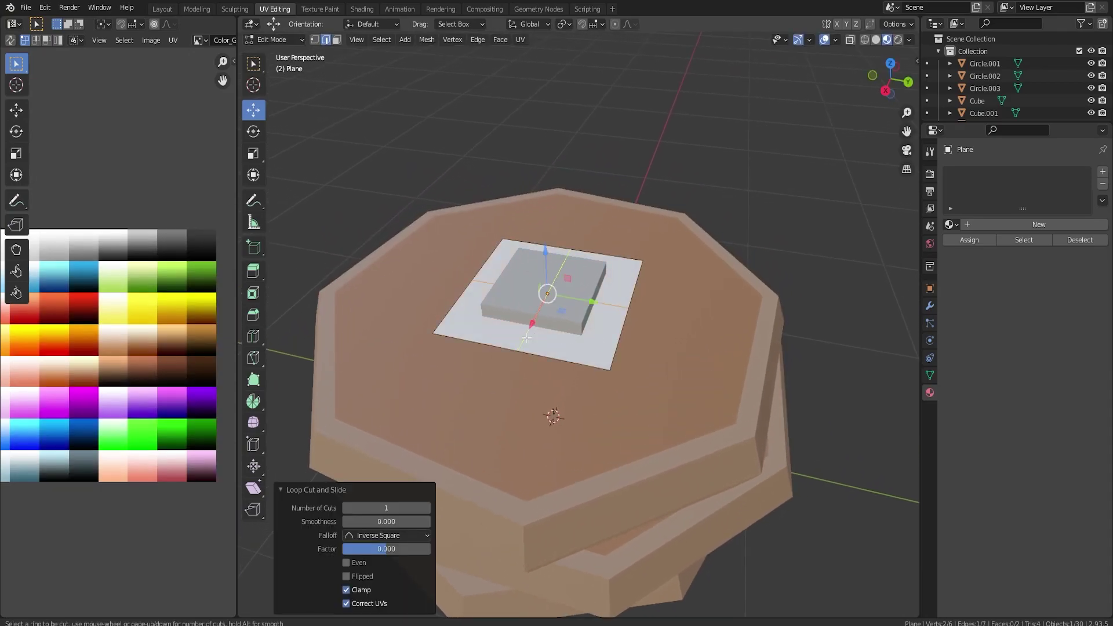
left_click(526, 337)
right_click(530, 344)
- Add three loop cuts to each half of the plane in one direction
key("a")
key("ctrl+r")
scroll(573, 344, "up", 2)
left_click(573, 345)
right_click(573, 345)
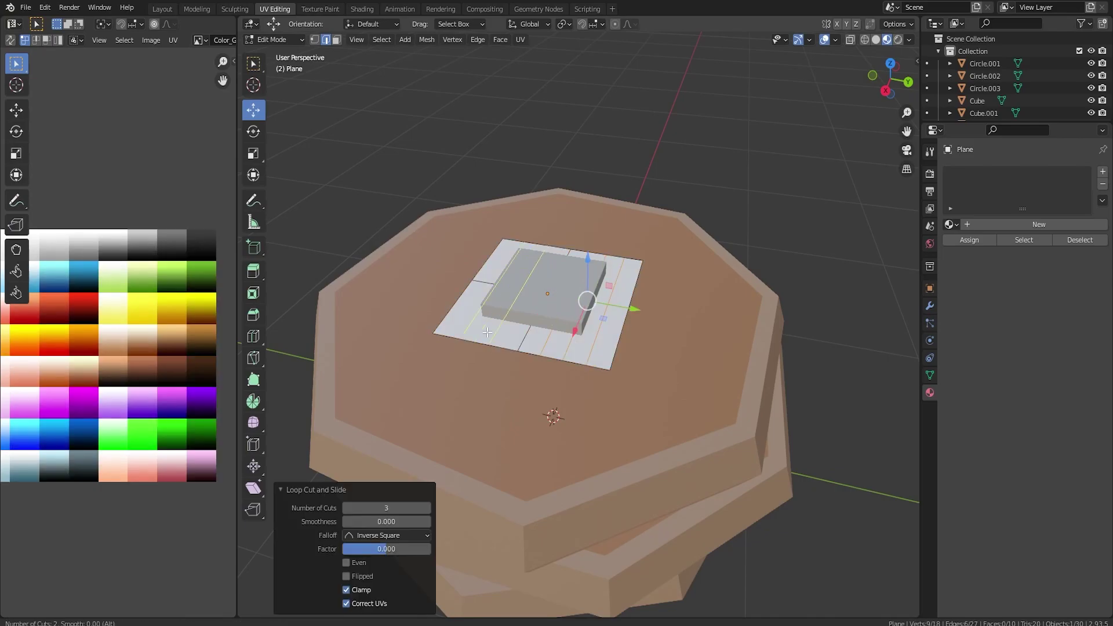
key("ctrl+r")
scroll(487, 333, "up", 2)
left_click(488, 332)
right_click(487, 332)
- Add three loop cuts to each half in the other direction to complete an 8 by 8 grid on the plane
key("ctrl+r")
scroll(621, 292, "up", 1)
left_click(620, 292)
right_click(620, 292)
middle_click_drag(621, 291, 625, 350)
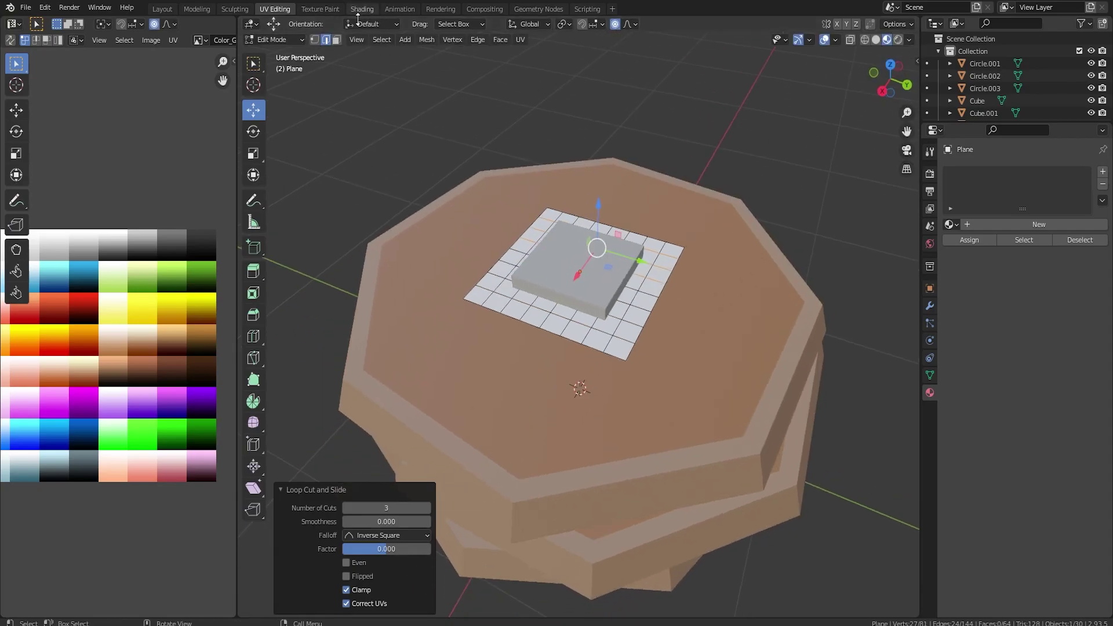
- Using proportional editing, pull one near corner vertex of the plane outward along X and push a near-edge vertex inward
left_click(315, 40)
left_click(463, 299)
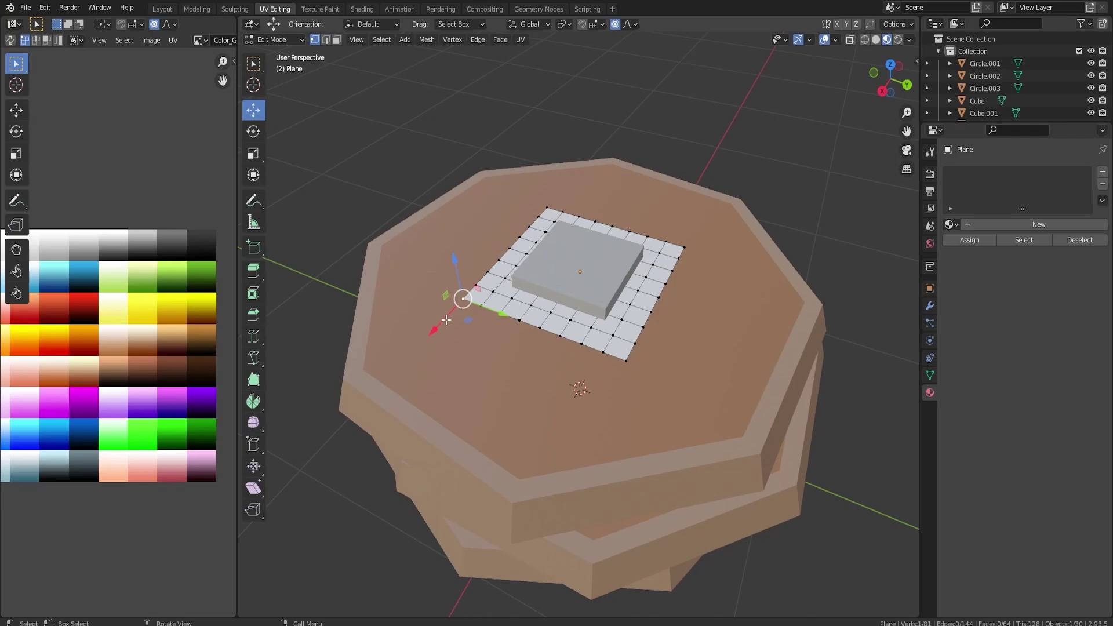
left_click_drag(443, 321, 483, 332)
left_click(539, 334)
key("g")
key("x")
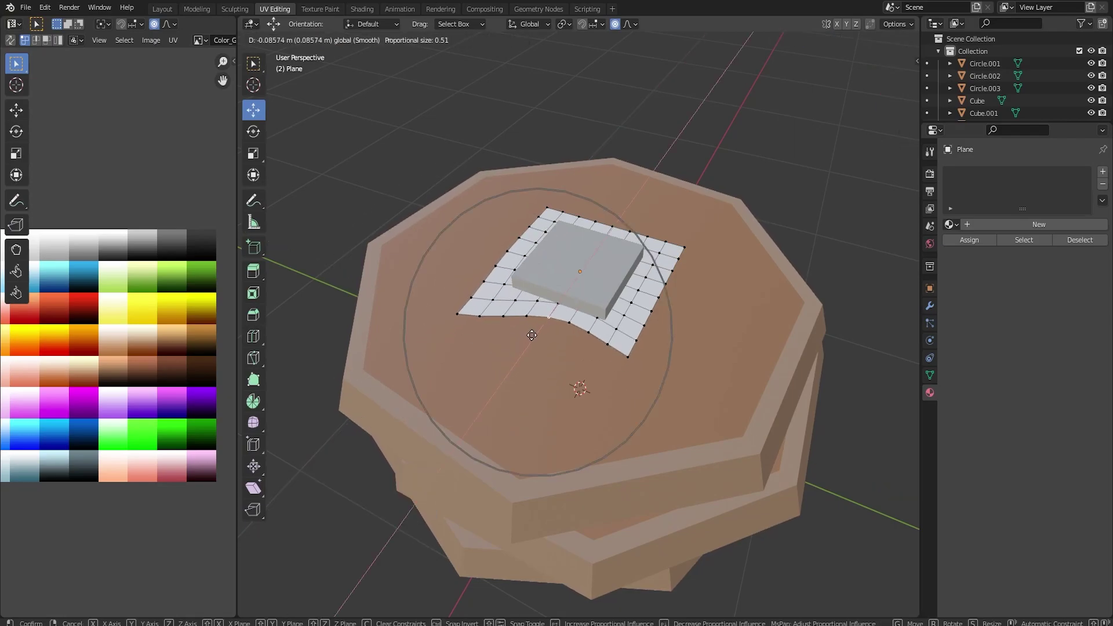
left_click(581, 348)
- Move the other near corner vertex inward along Y and pull a side-edge vertex outward about 0.023 m with proportional editing
left_click(635, 341)
key("g")
key("y")
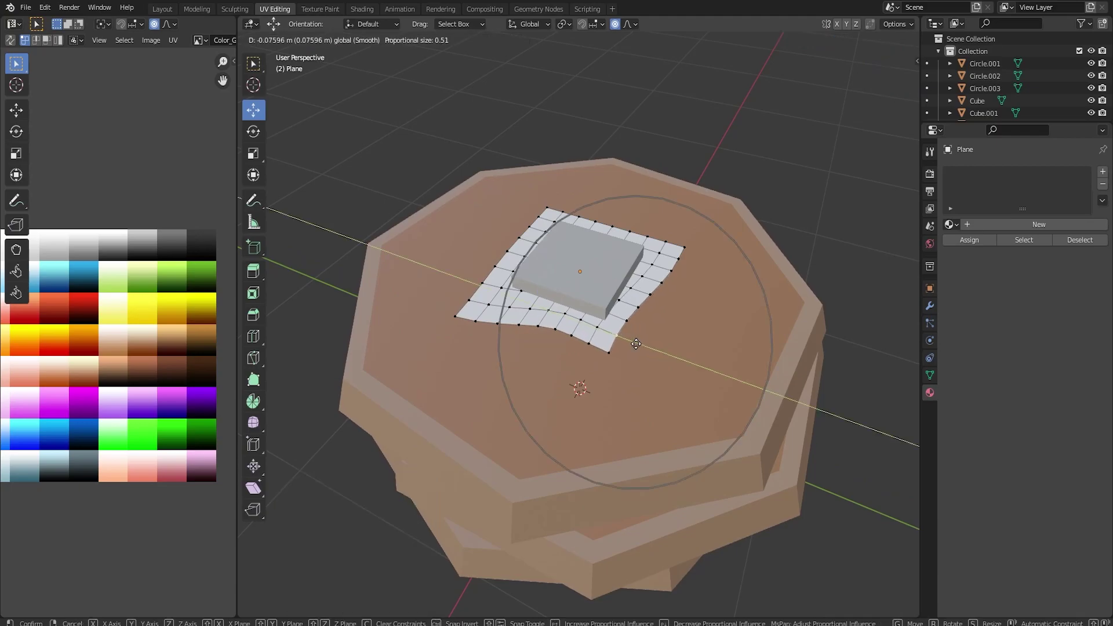
left_click(640, 298)
left_click(652, 270)
key("g")
key("y")
left_click(690, 285)
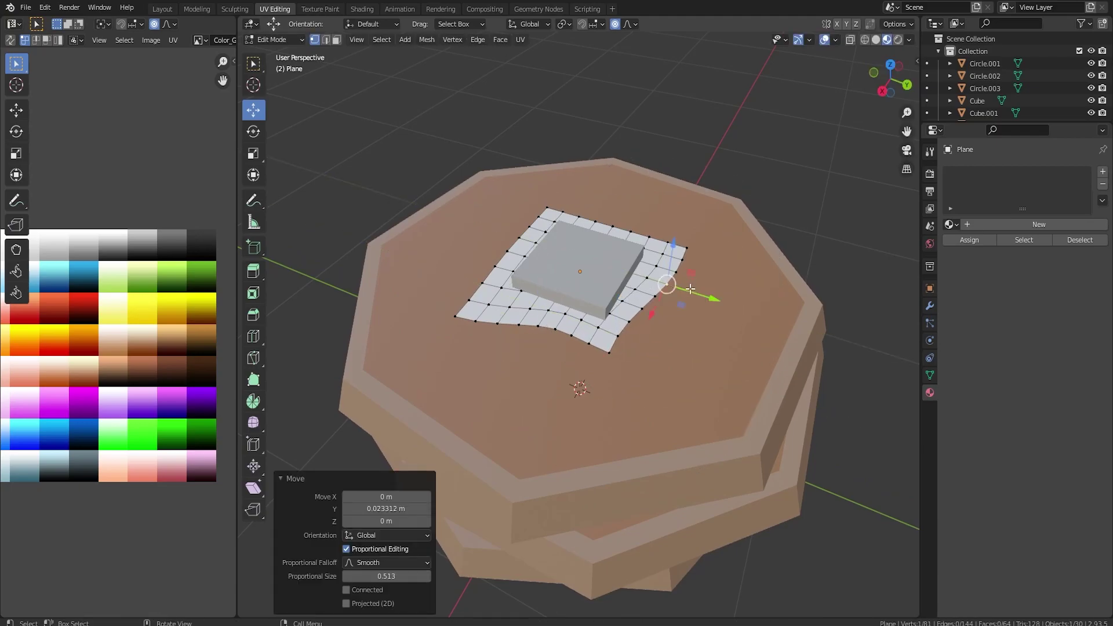
- Try moving a vertex near the plane's far corner vertically, undo it, and move the vertex along X instead
left_click(653, 240)
key("g")
key("z")
left_click(649, 235)
key("ctrl+z")
key("g")
key("x")
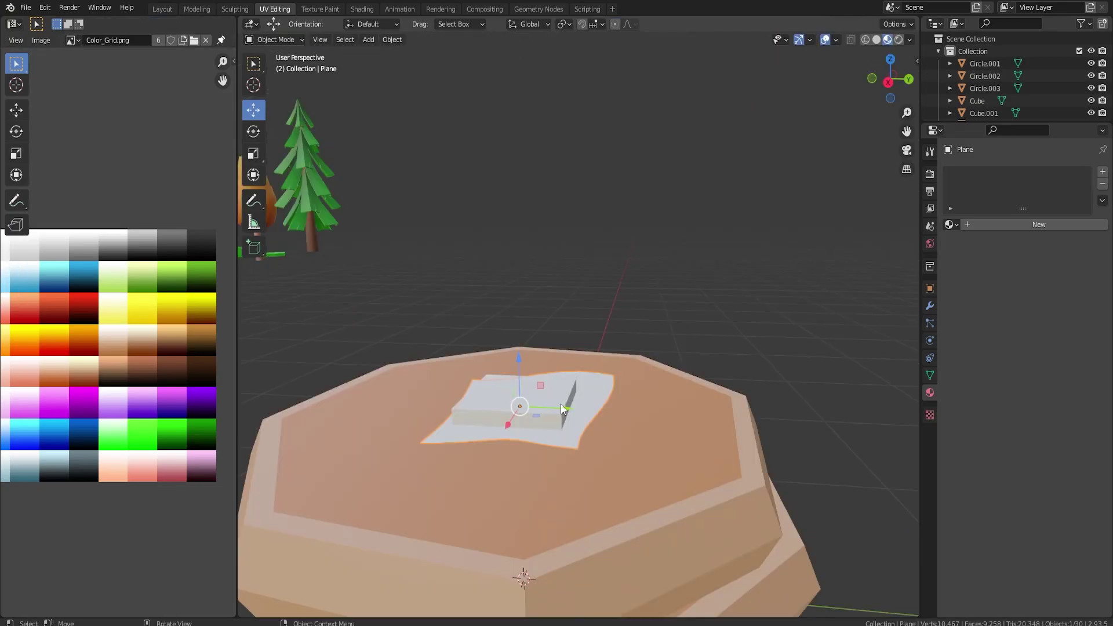
- Shift the wavy plane slightly along Y beneath the block
key("g")
key("y")
left_click(552, 400)
middle_click_drag(552, 400, 587, 359)
- Select the plane's four corner vertices and bevel them to blunt the corners
key("Tab")
scroll(587, 360, "up", 3)
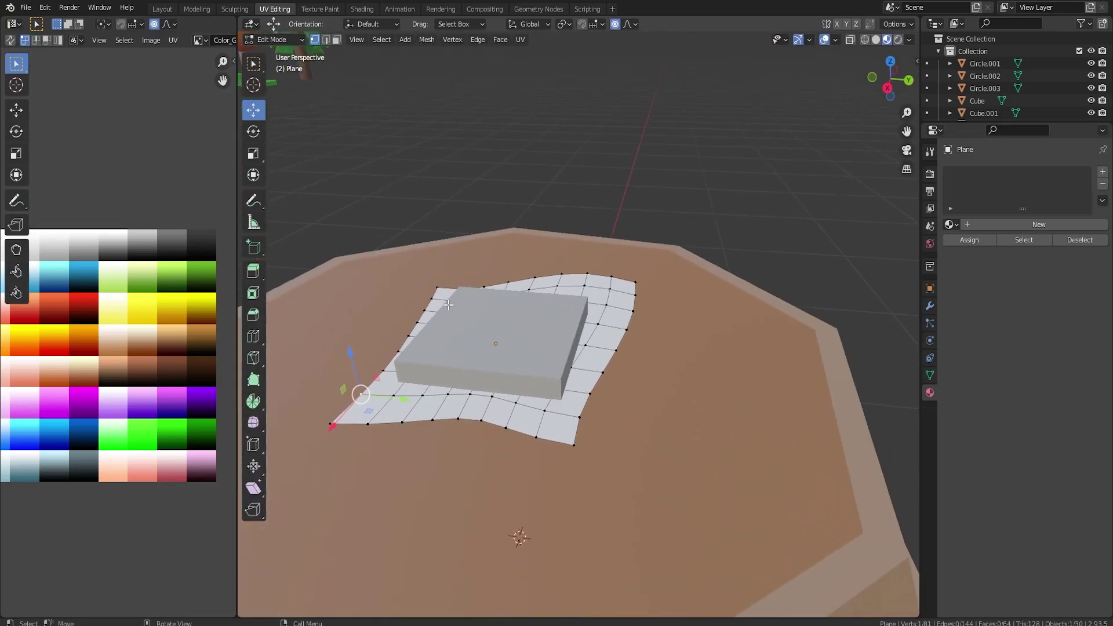
left_click(572, 445)
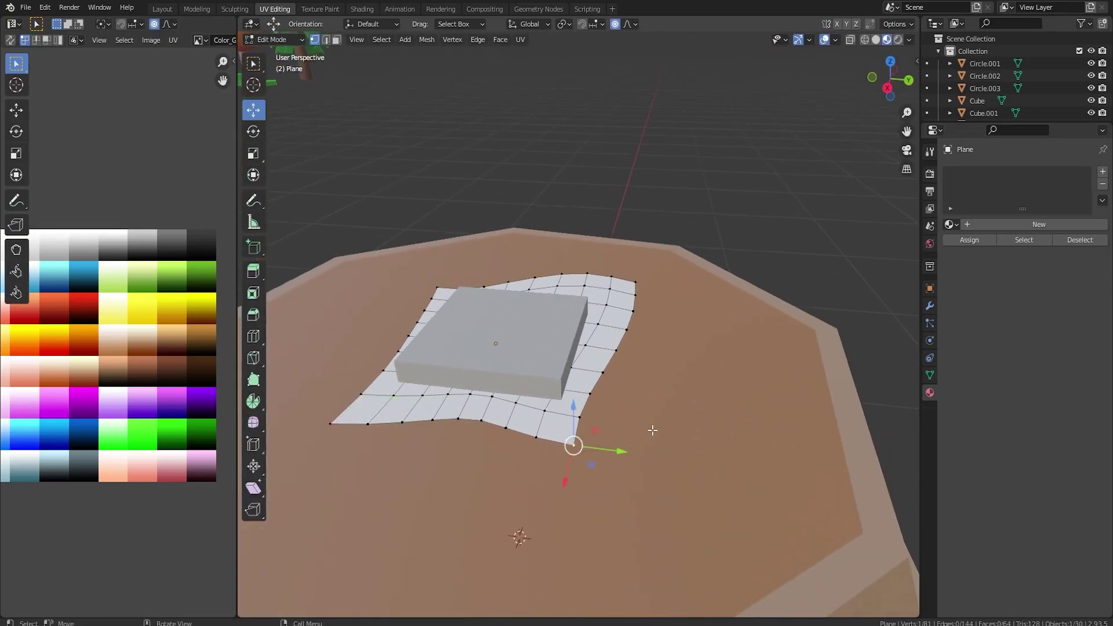
left_click(329, 426, "shift")
left_click(437, 288, "shift")
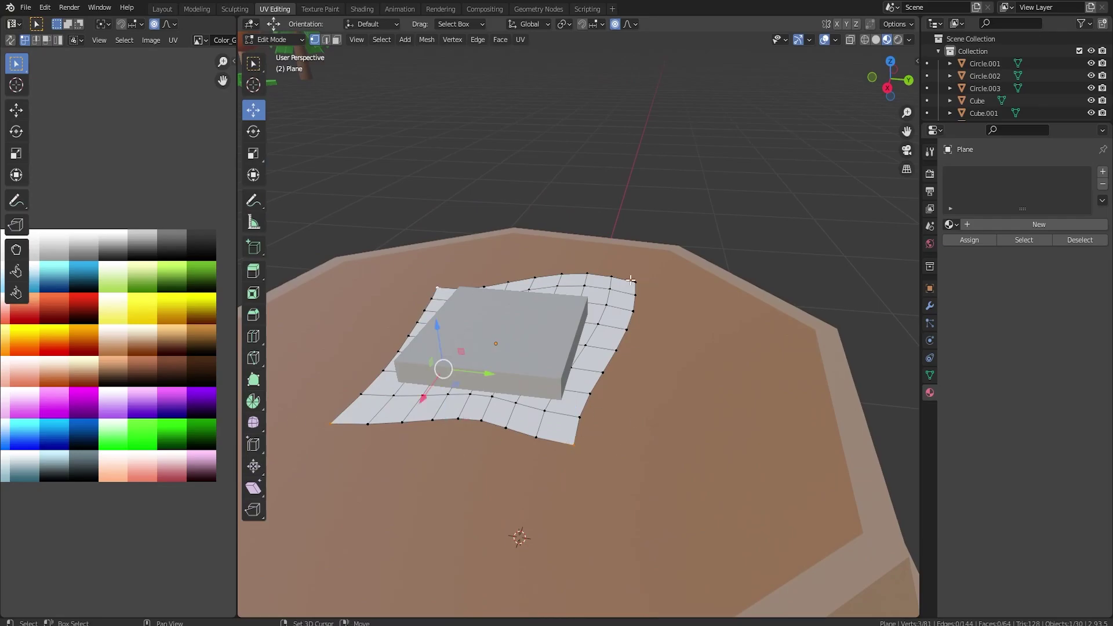
key("Tab")
middle_click_drag(593, 340, 538, 350)
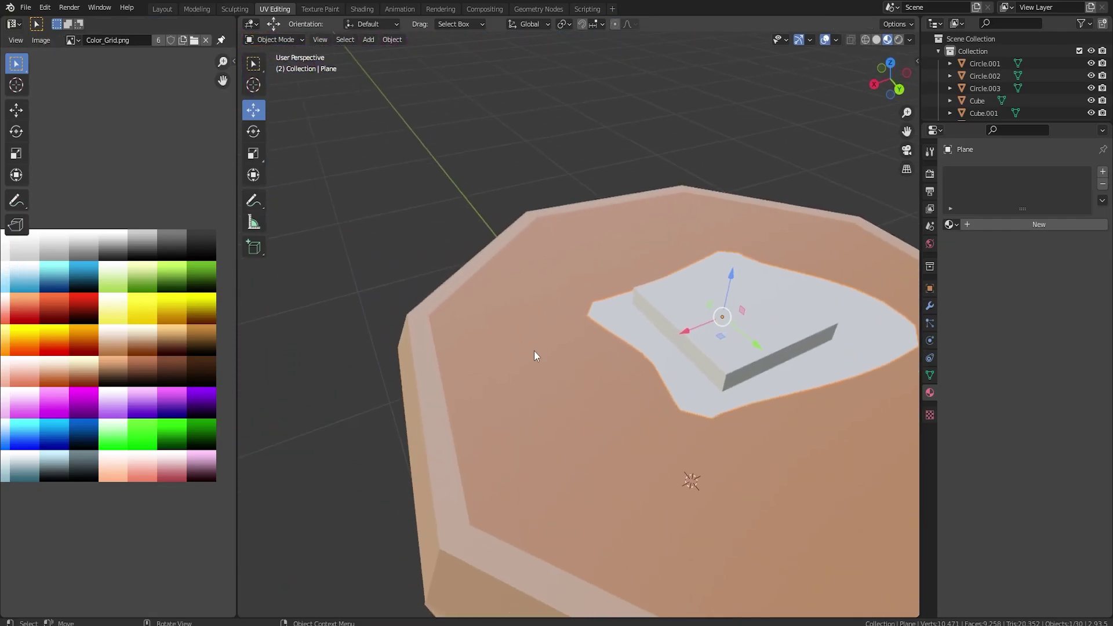
- Try beveling all edges of the flat block resting on the wavy sheet
scroll(537, 350, "down", 4)
left_click(656, 347)
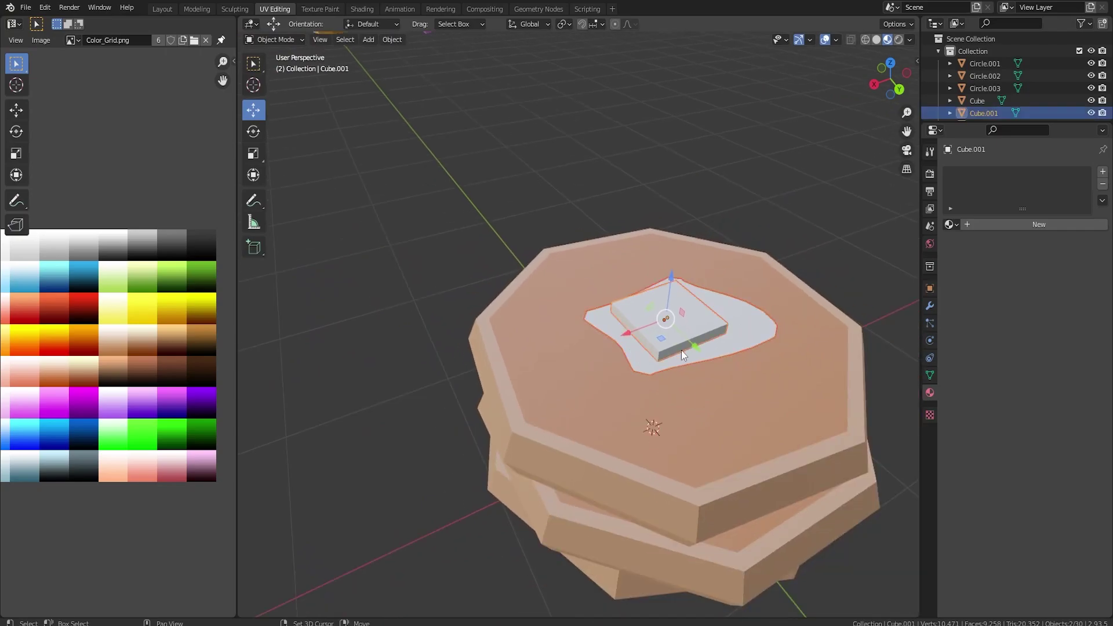
left_click(741, 317)
left_click(761, 256)
scroll(716, 332, "up", 3)
left_click(722, 335)
scroll(723, 338, "up", 2)
key("Tab")
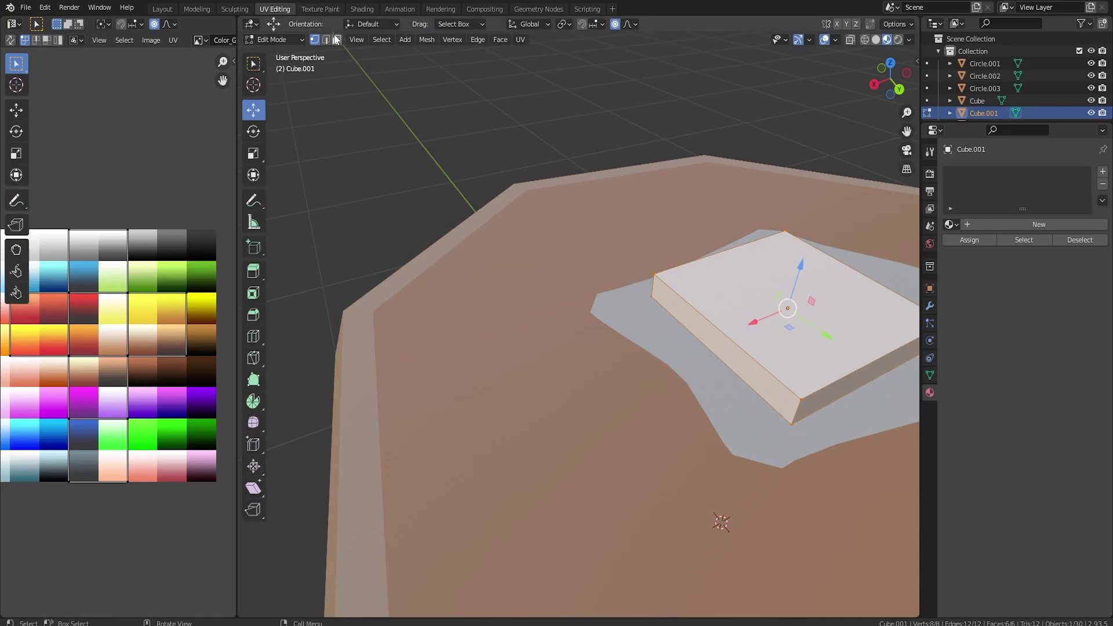
key("ctrl+b")
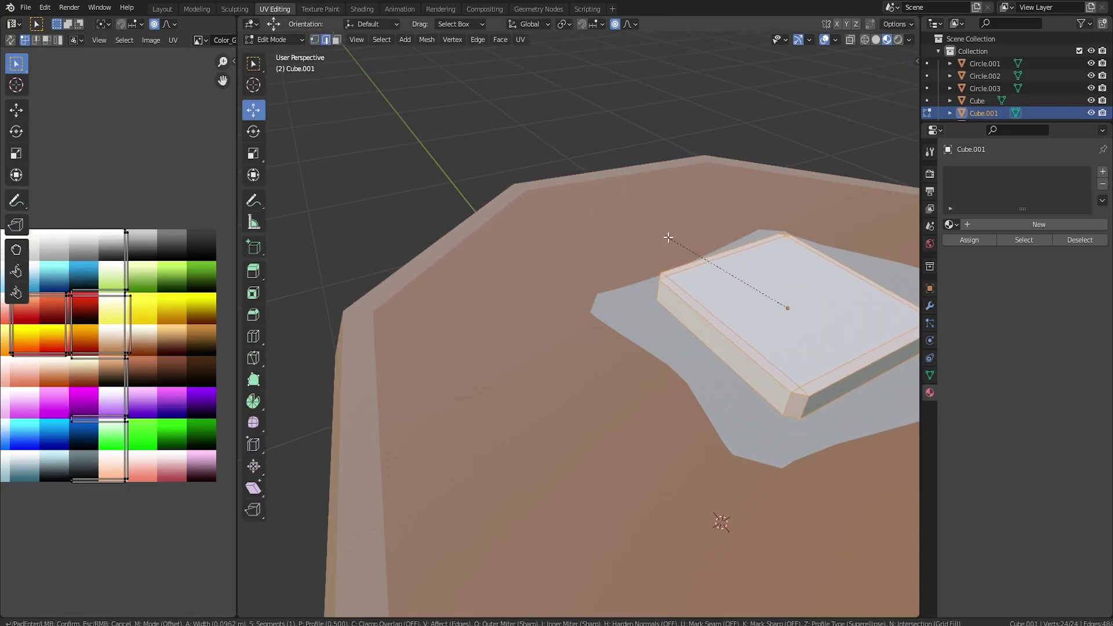
left_click(672, 239)
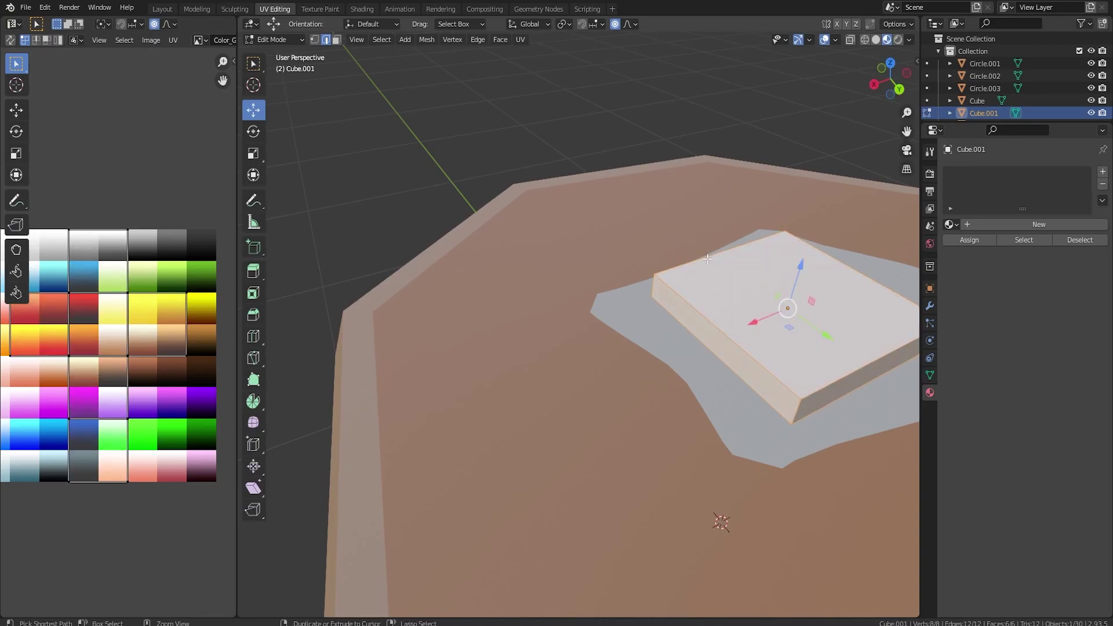
- Apply all transforms to the flat block and bevel all of its edges by about 0.009 m
key("Tab")
key("ctrl+a")
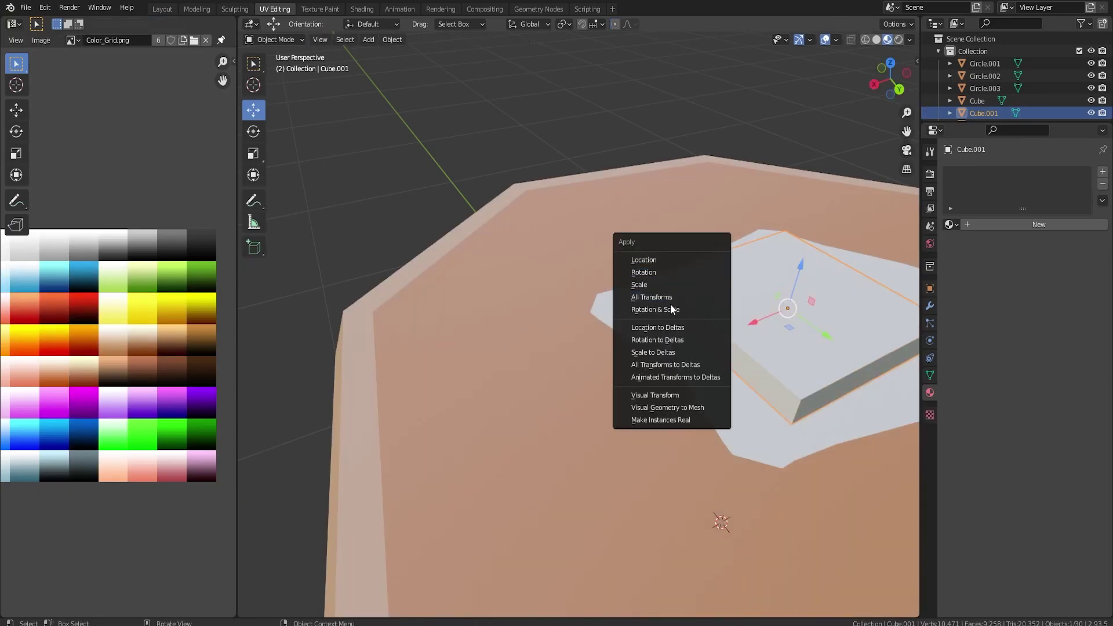
left_click(667, 297)
key("Tab")
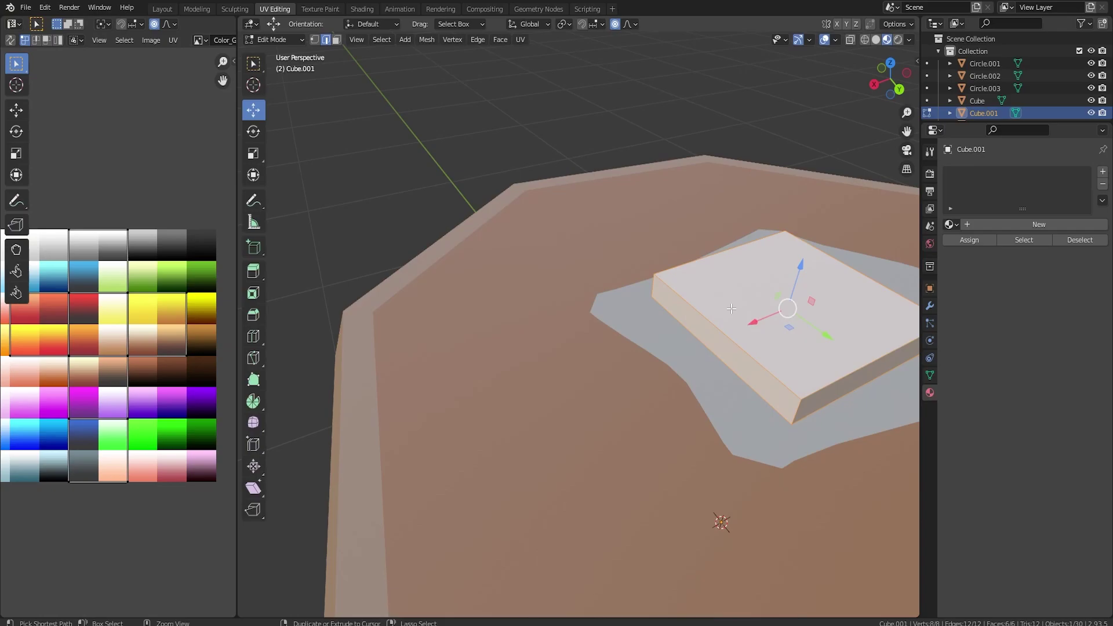
key("ctrl+b")
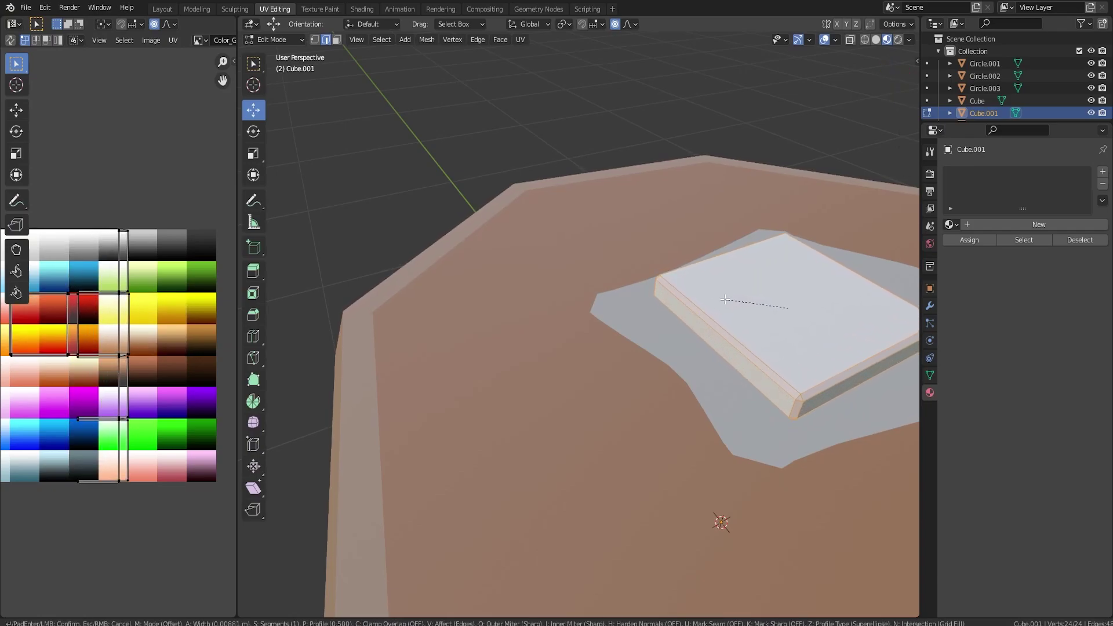
left_click(724, 299)
key("Tab")
- Raise the block along Z clear of the wavy sheet and delete its bottom face
middle_click_drag(724, 299, 634, 378)
left_click(653, 405)
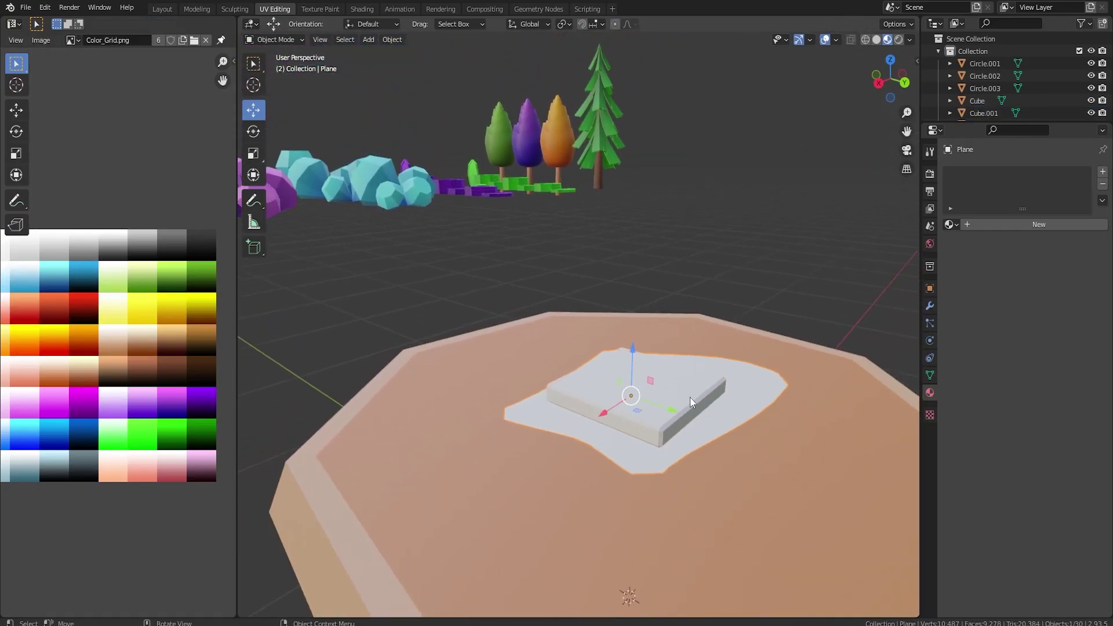
left_click(648, 362)
left_click_drag(631, 557, 650, 366)
key("Tab")
middle_click_drag(653, 366, 659, 272)
left_click(659, 272)
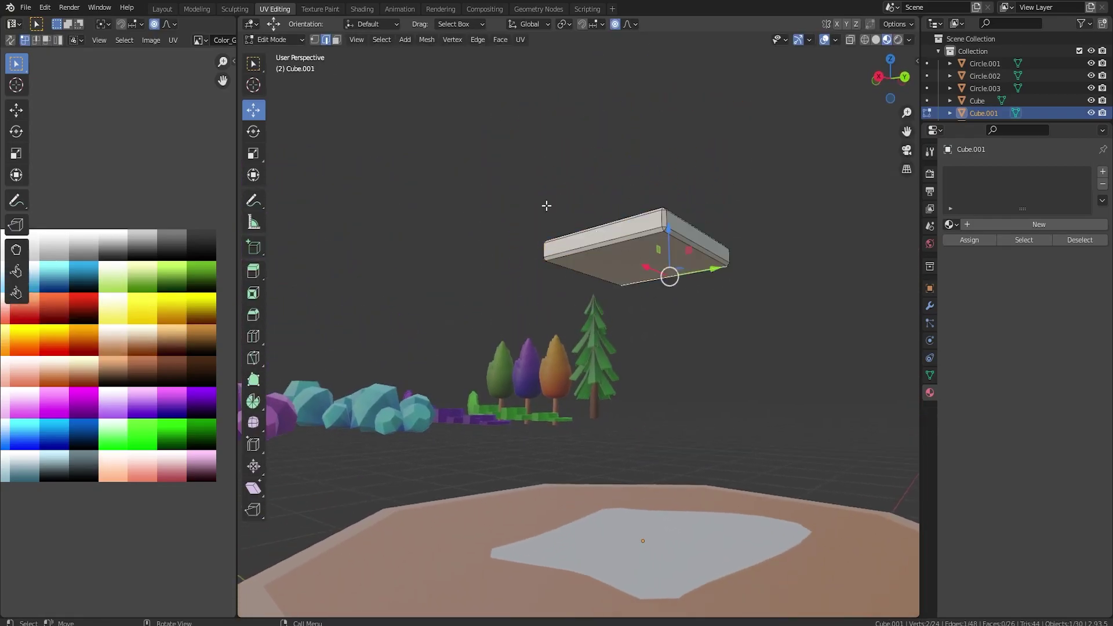
left_click(336, 40)
left_click(661, 263)
key("x")
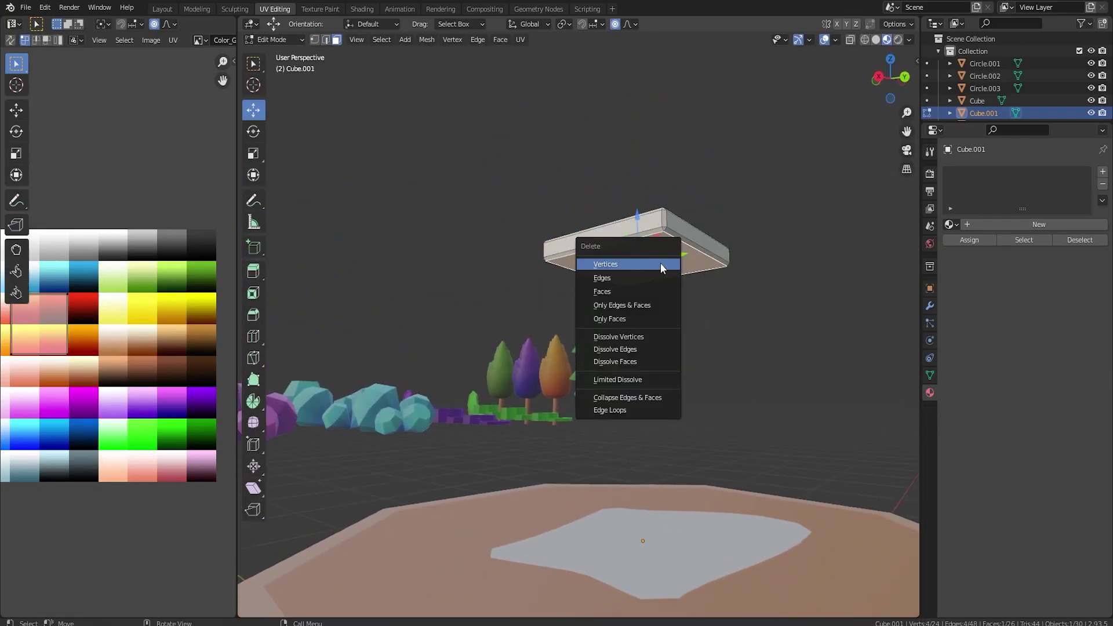
left_click(661, 264)
key("Tab")
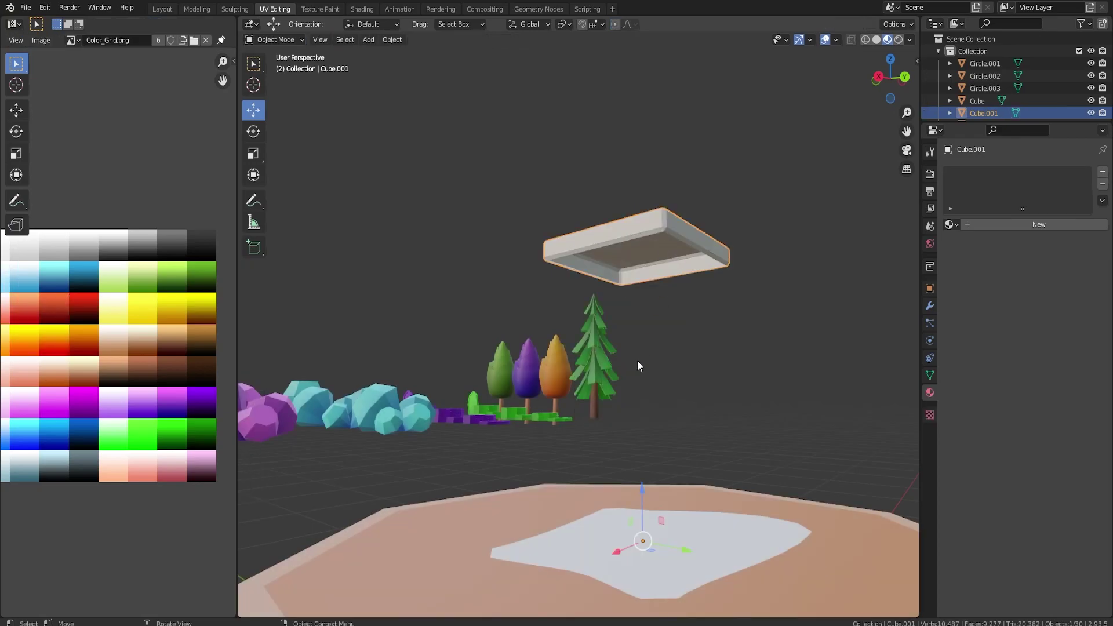
- Lower the open-bottomed block along Z back onto the wavy sheet
left_click_drag(641, 490, 641, 87)
scroll(711, 240, "down", 2)
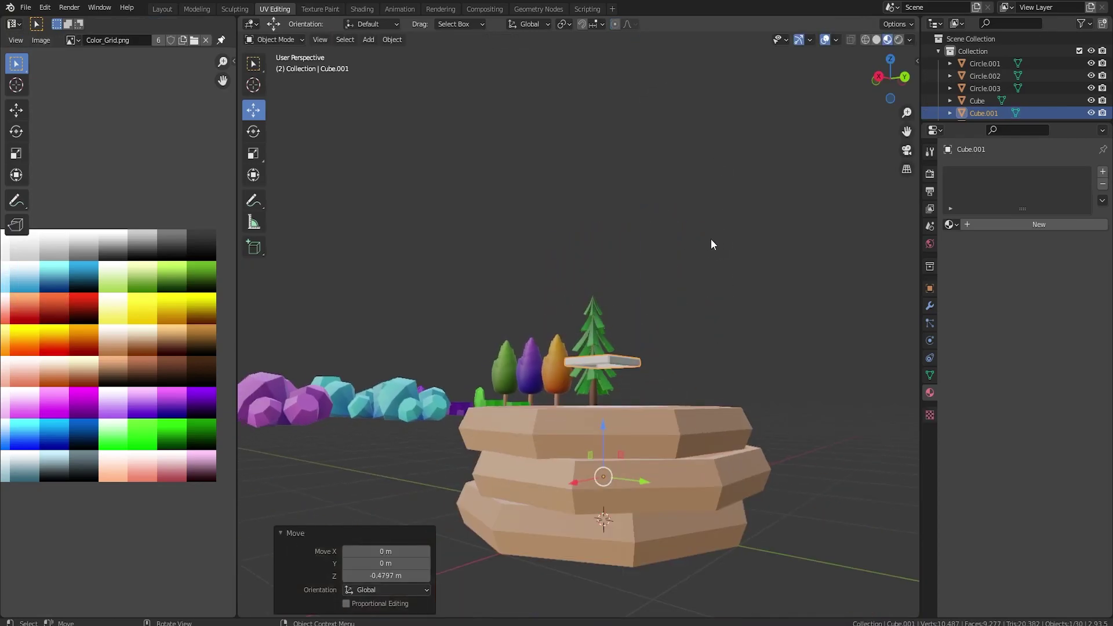
scroll(618, 460, "up", 2)
left_click_drag(610, 476, 612, 537)
- Join the block and the wavy sheet into one object and turn on Auto Smooth for it
middle_click_drag(621, 505, 645, 402)
left_click(645, 401, "shift")
key("ctrl+j")
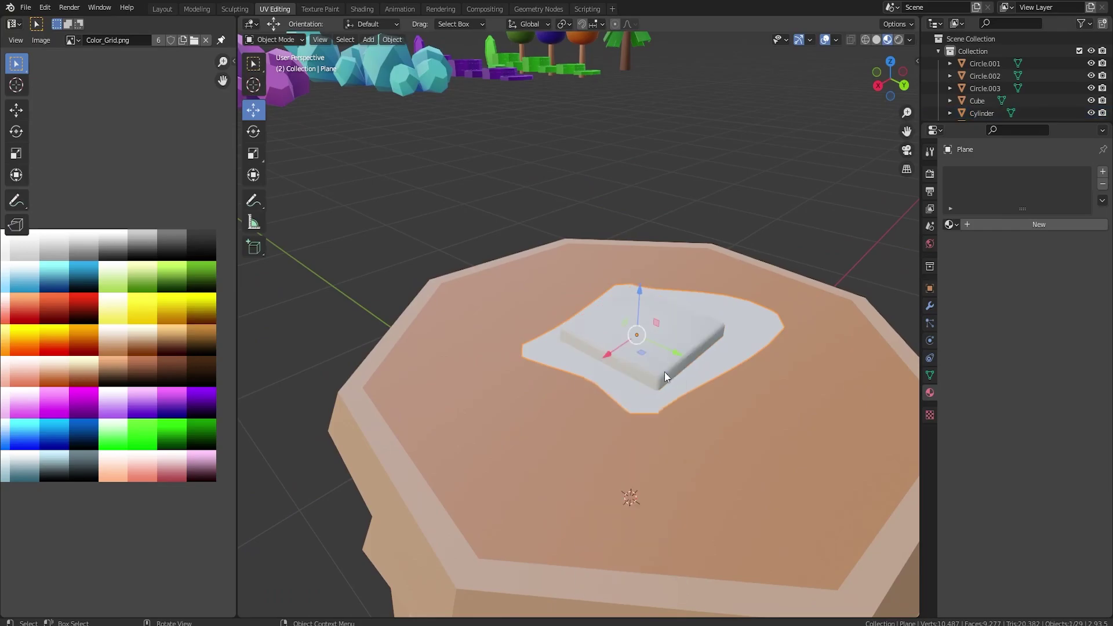
left_click(930, 375)
left_click(1010, 403)
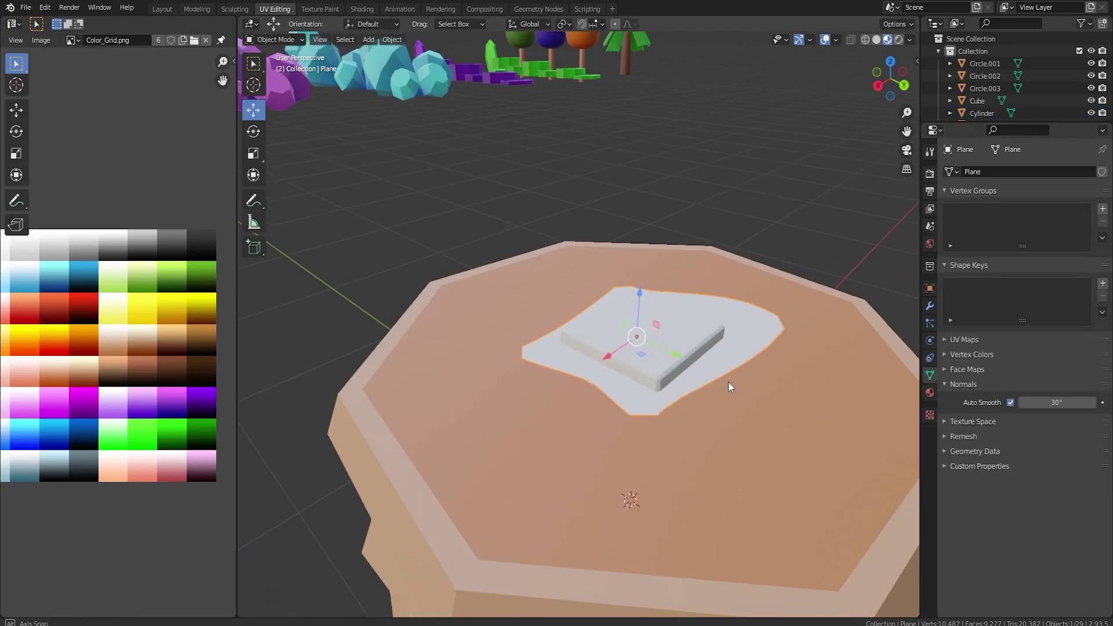
- Enable Auto Smooth on the top disc and set the joined block-and-sheet object's Auto Smooth angle to 40°
middle_click_drag(728, 380, 715, 547)
left_click(716, 549)
left_click(1011, 403)
left_click(1022, 405)
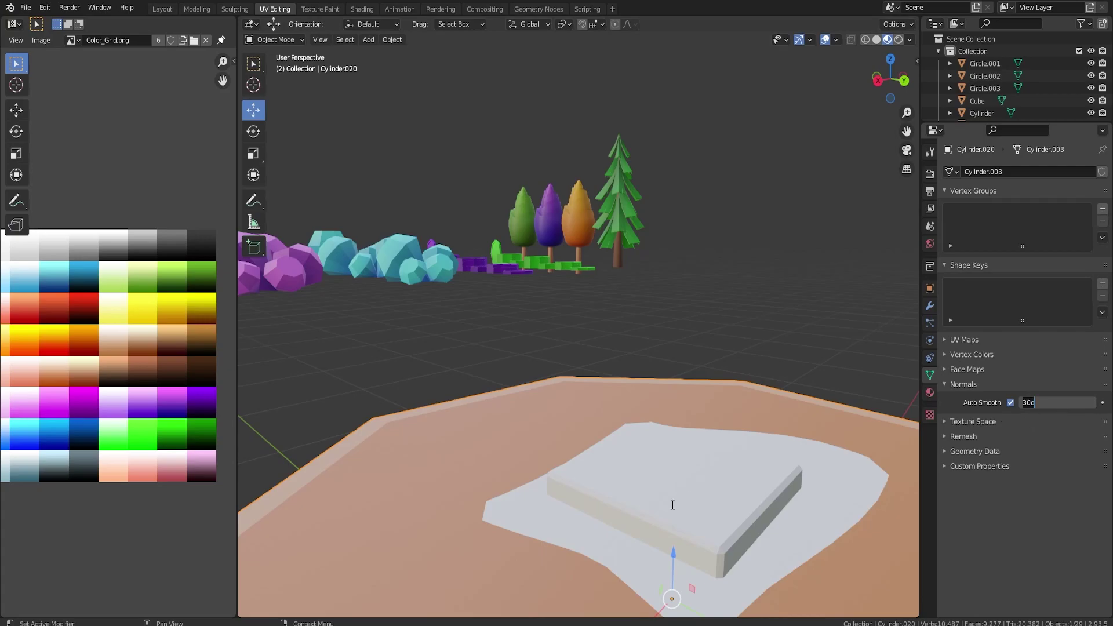
left_click(772, 486)
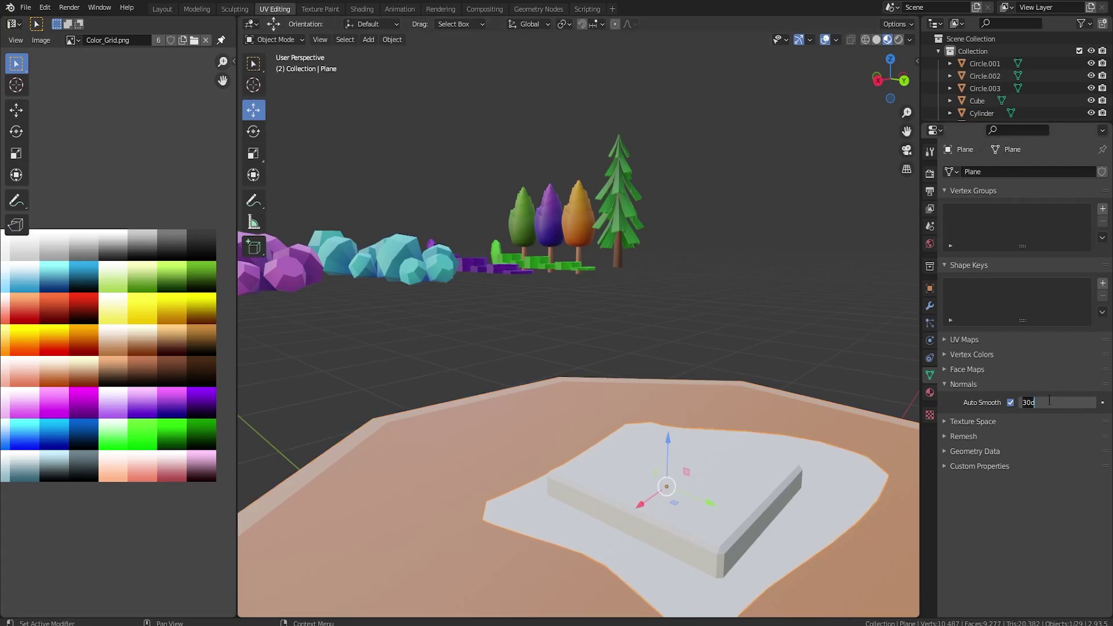
left_click(1050, 401)
type("35")
key("Return")
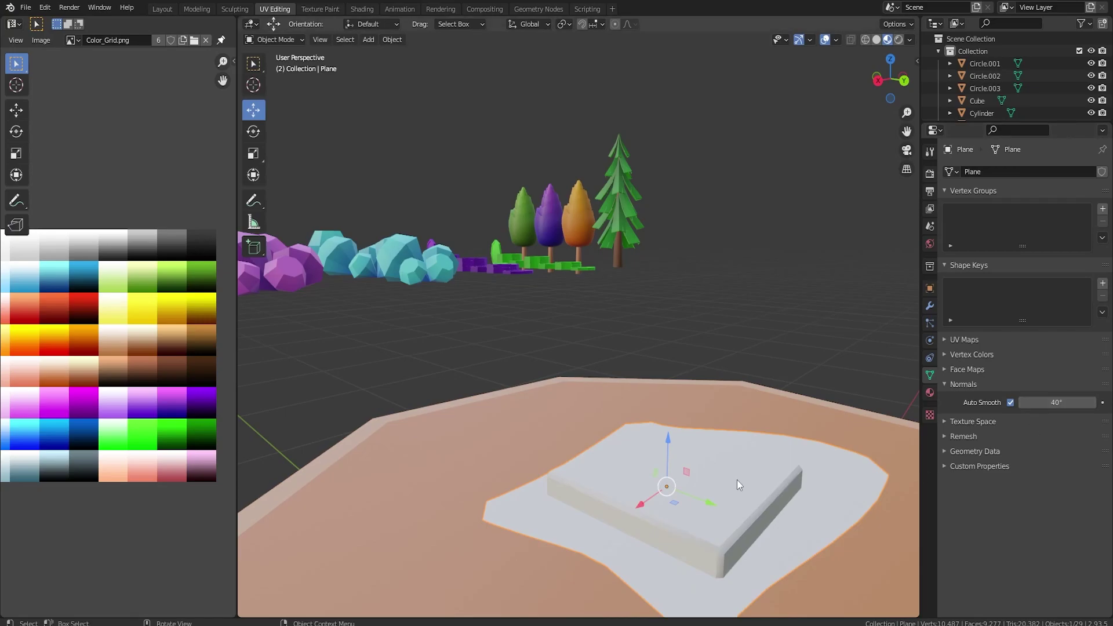
- Join the block-and-sheet object into the top disc of the stack
scroll(748, 406, "down", 3)
scroll(729, 464, "down", 2)
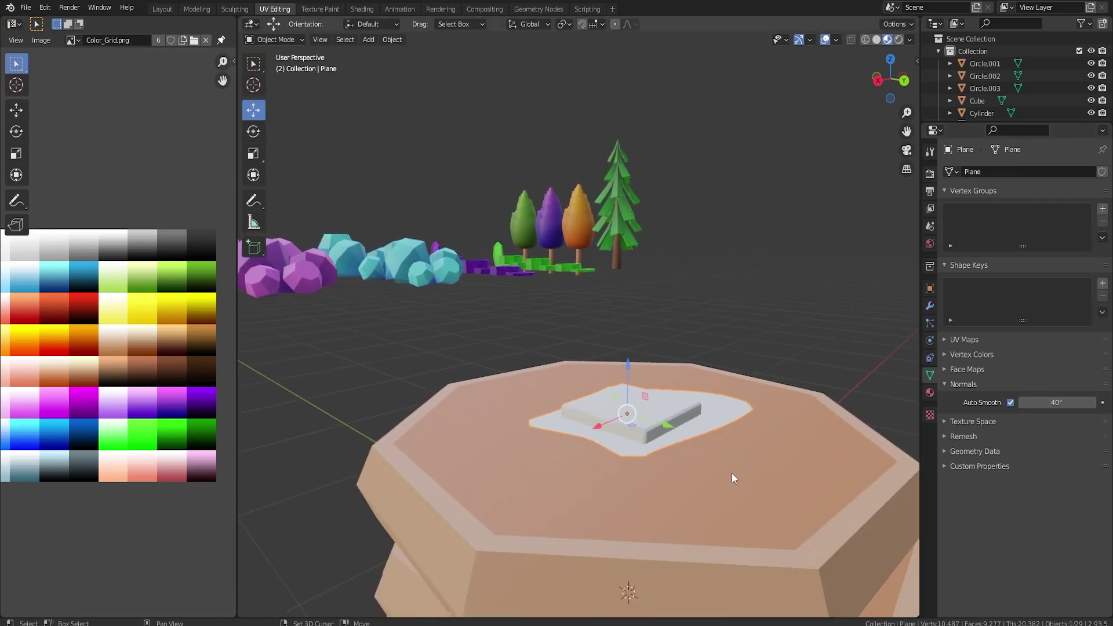
left_click(731, 473)
key("Tab")
scroll(679, 423, "down", 2)
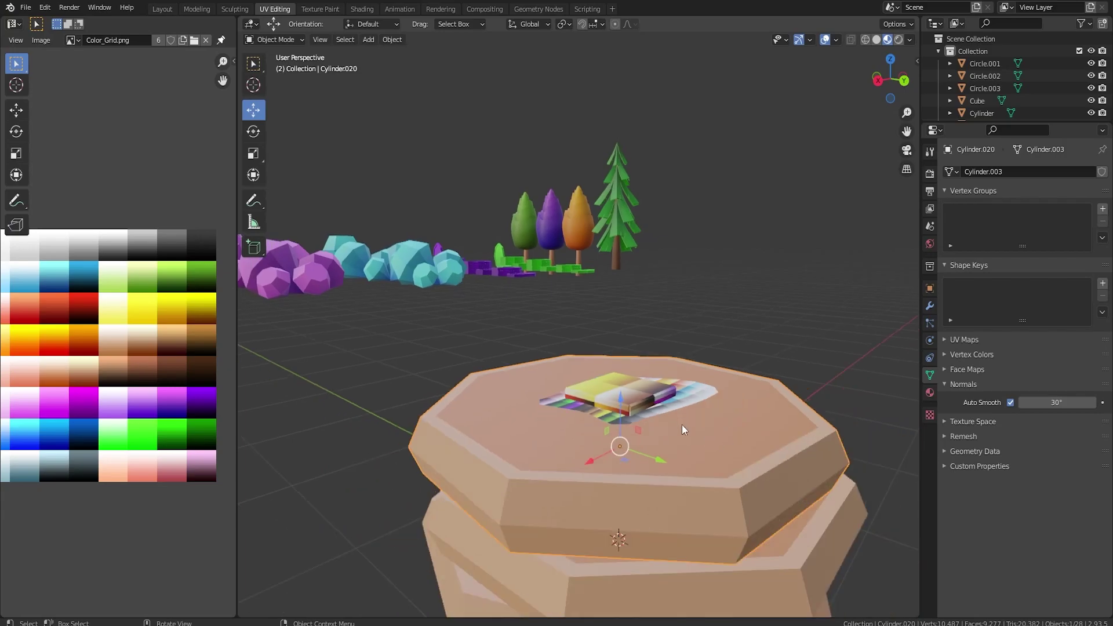
- Select the linked faces of the block and sheet and unwrap them with Project from View in the right orthographic view
key("l")
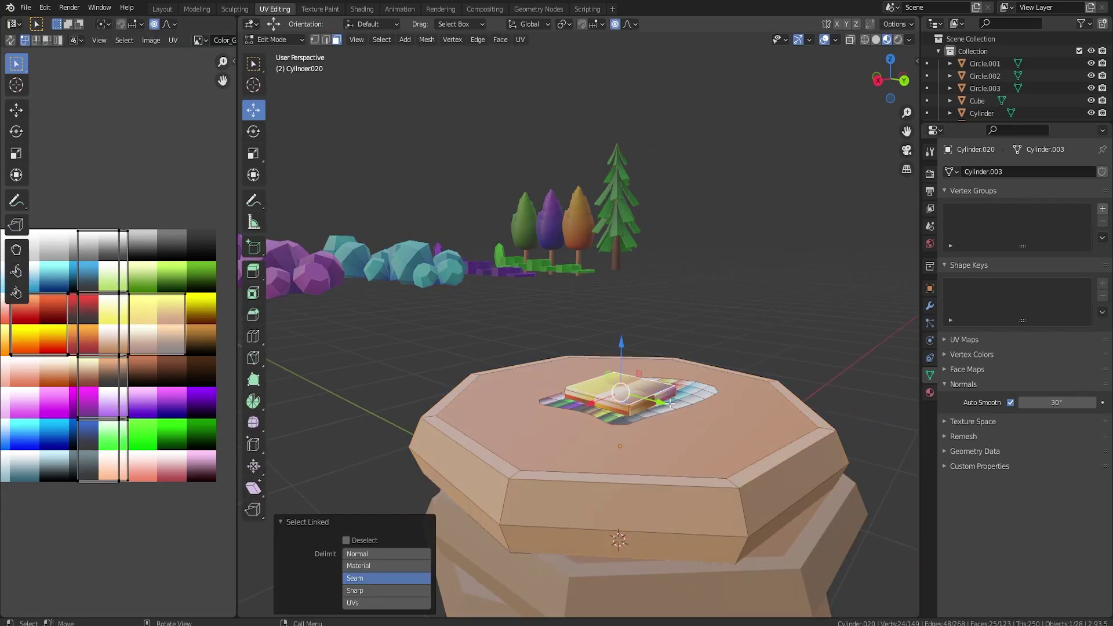
key("KP_3")
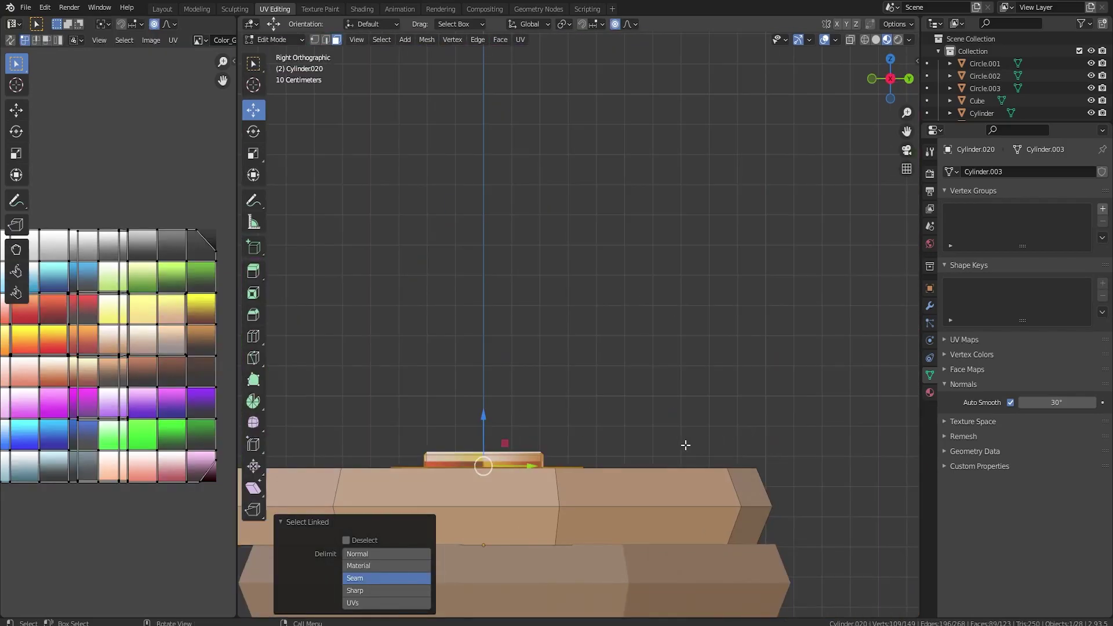
key("u")
left_click(498, 418)
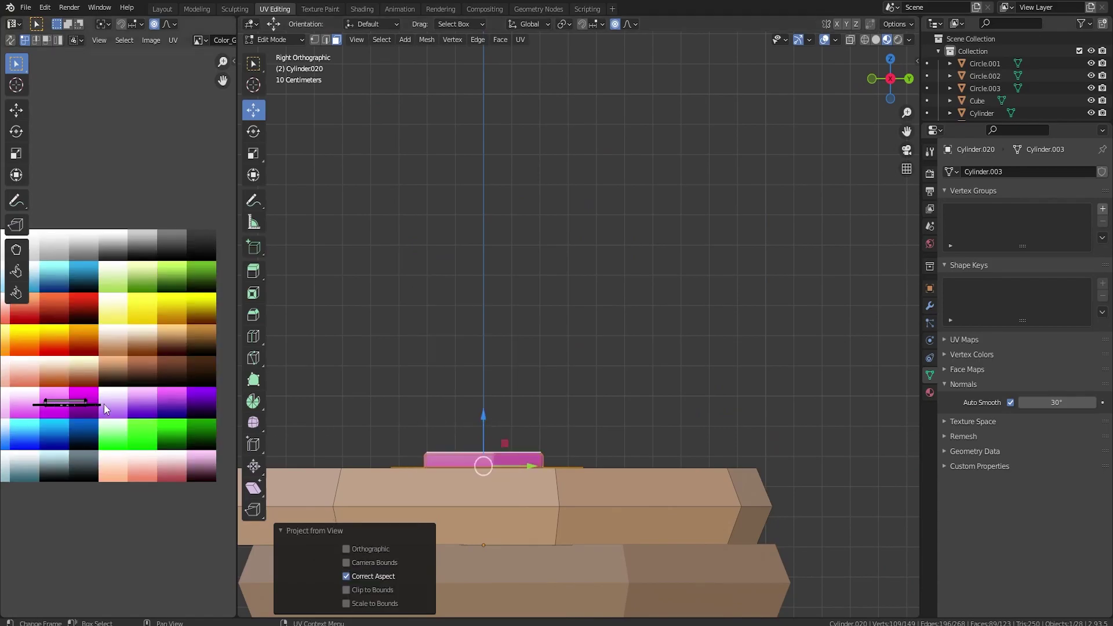
- Shrink the block and sheet UVs, turn off proportional editing, and move them onto the pale yellow swatch of the color grid
key("a")
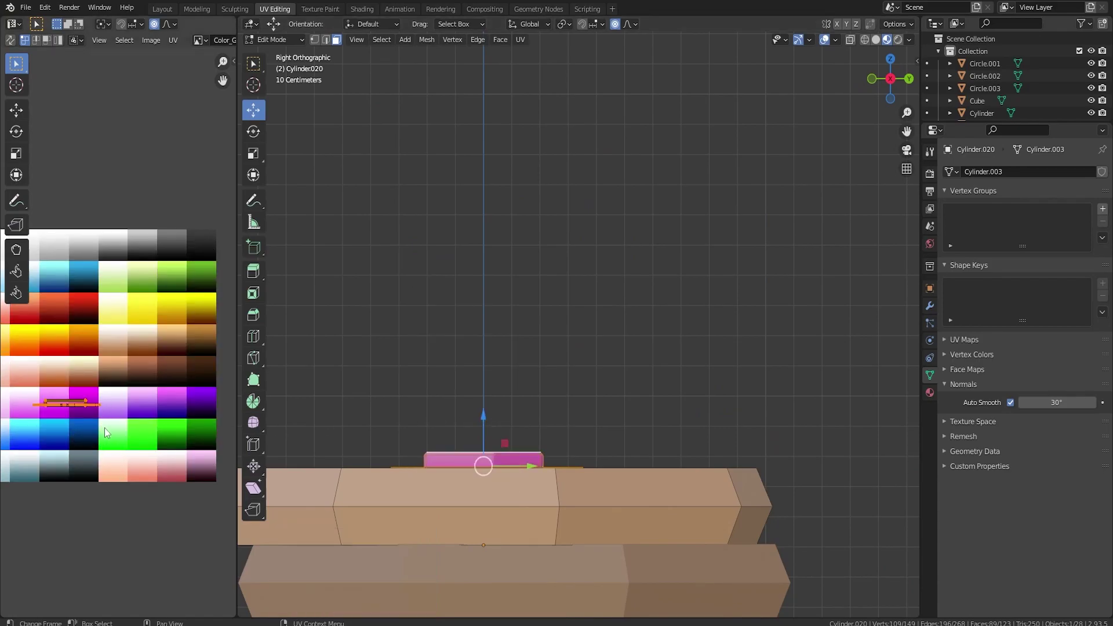
key("s")
left_click(80, 422)
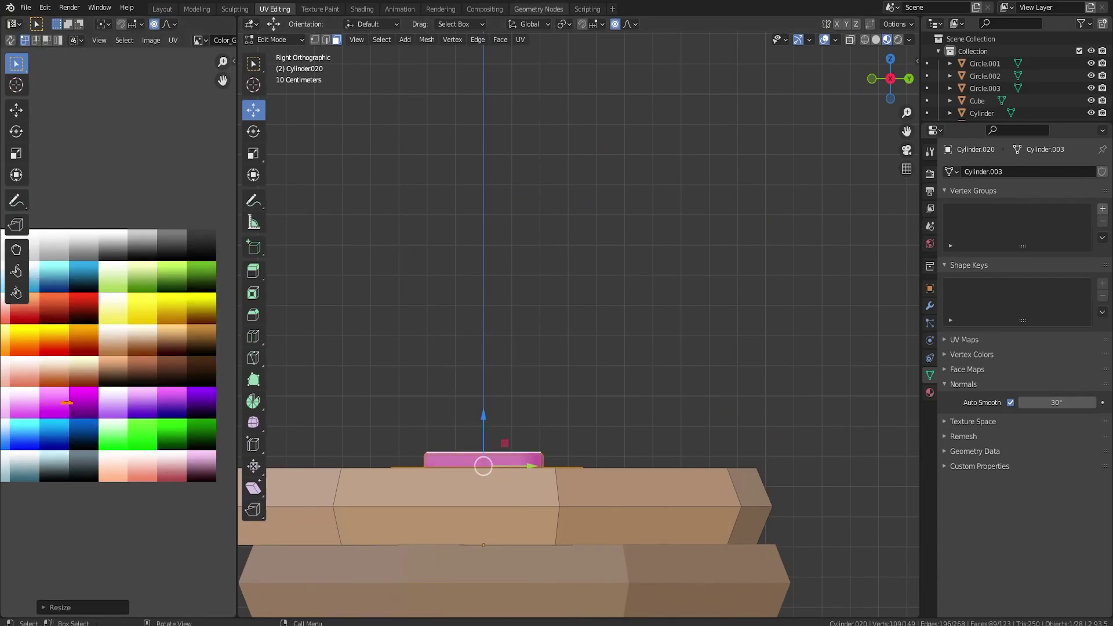
left_click(615, 23)
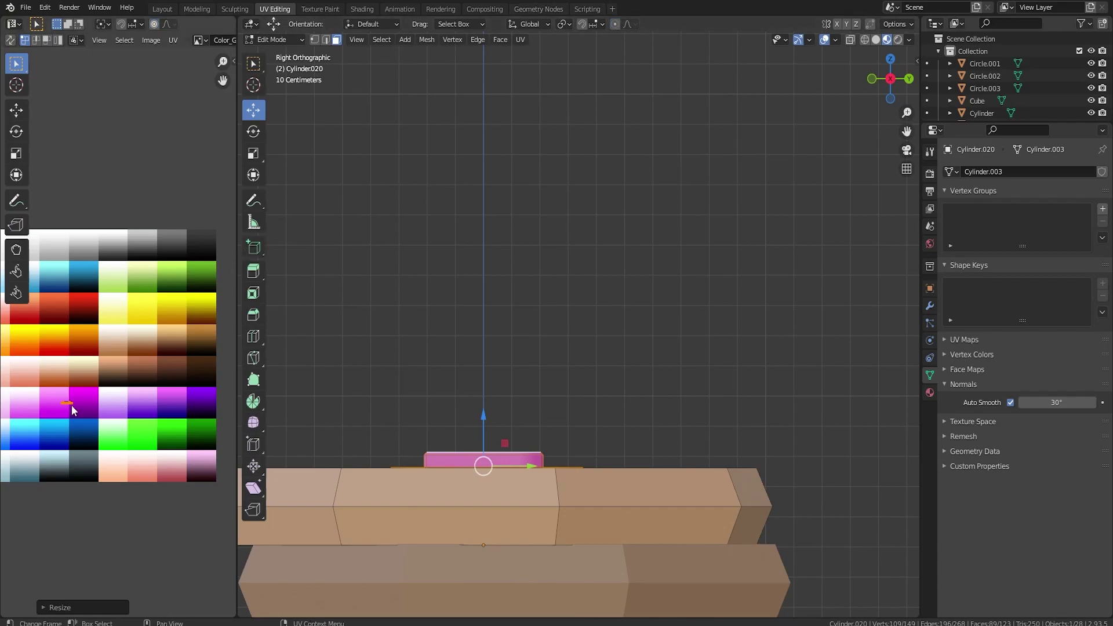
key("g")
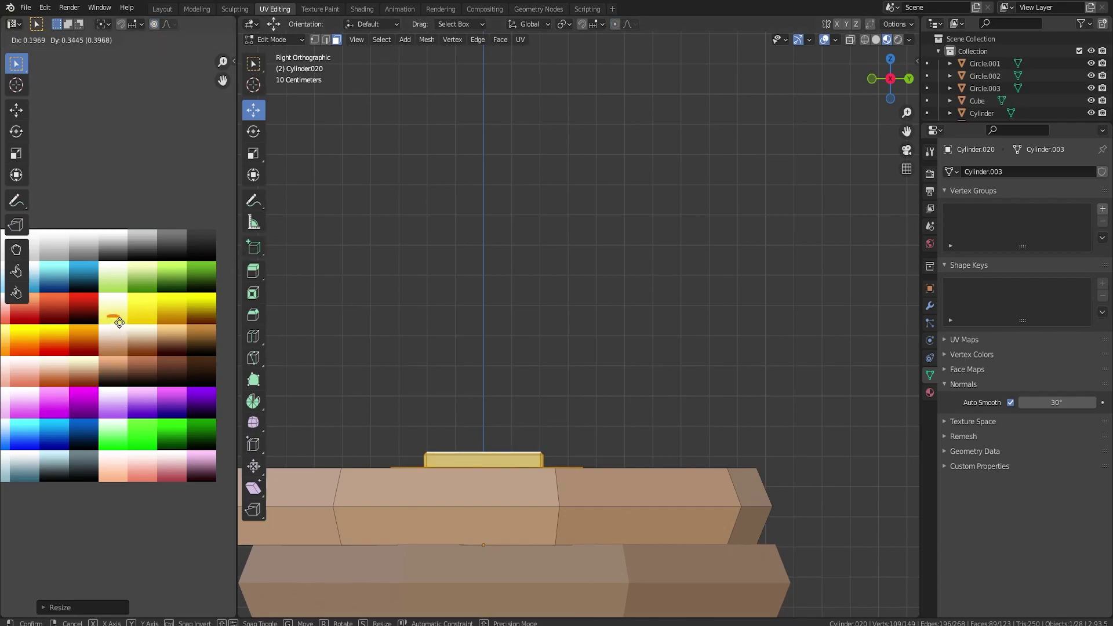
left_click(119, 322)
- Shift the block and sheet UVs to the upper part of the neighbouring, brighter yellow swatch
key("Tab")
middle_click_drag(616, 301, 587, 342)
key("Tab")
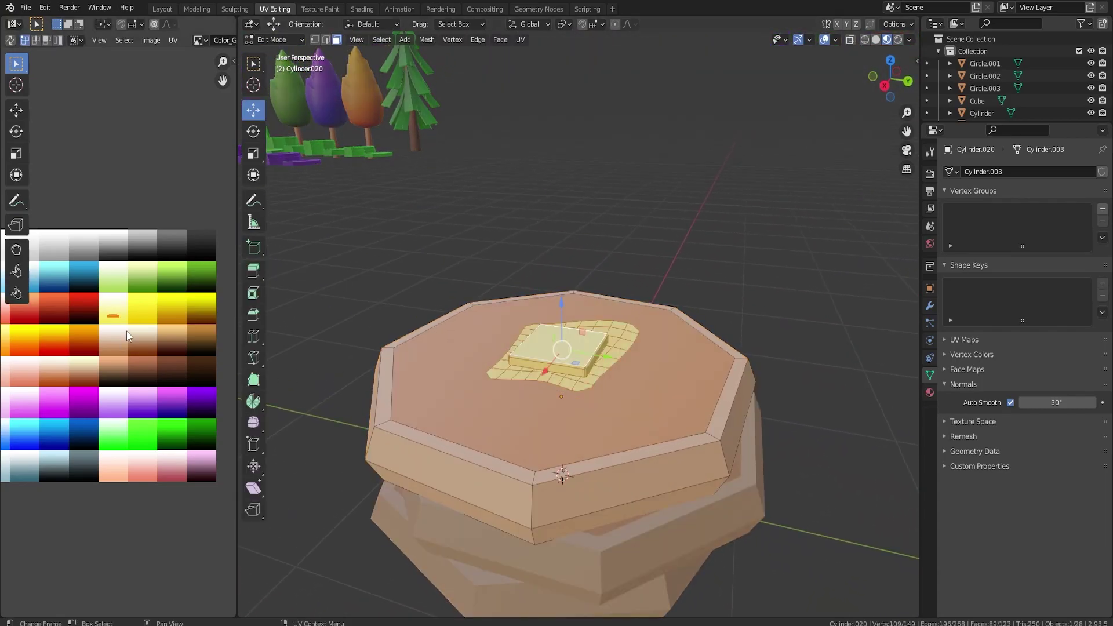
key("g")
left_click(126, 335)
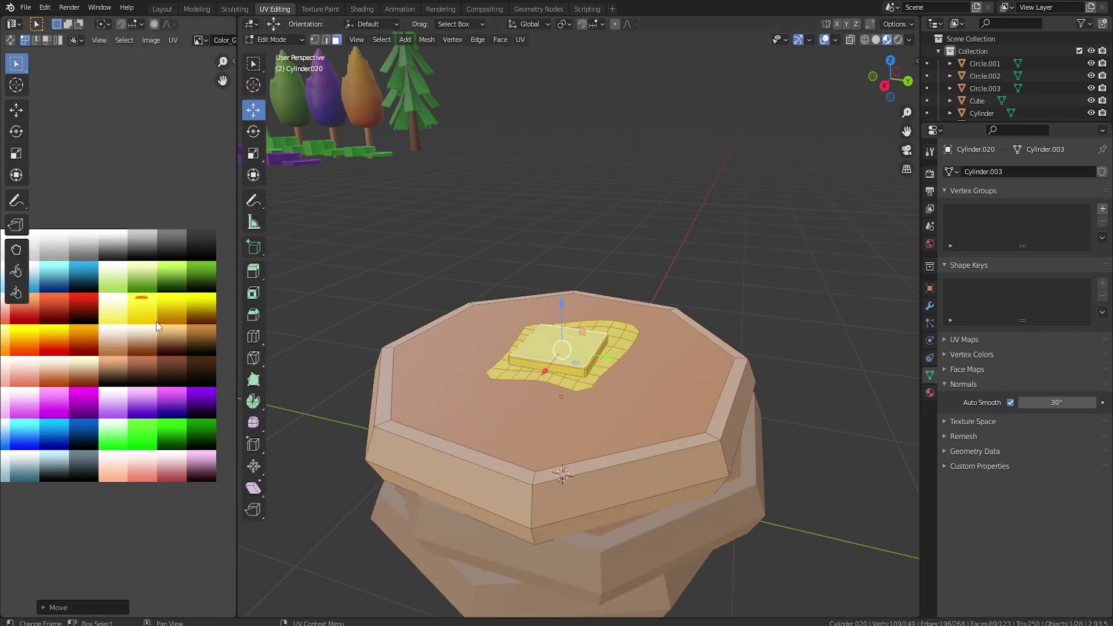
key("Tab")
- Add a plane mesh and move it about 2.24 m along X, beside the disc stack
middle_click_drag(519, 380, 722, 321)
scroll(722, 321, "down", 5)
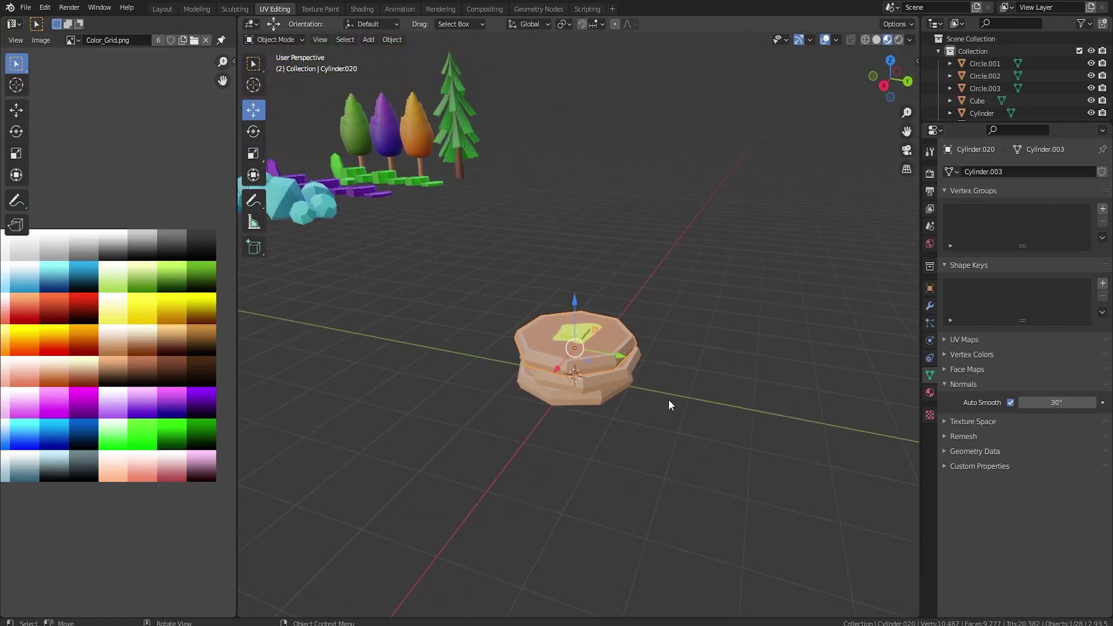
scroll(667, 401, "up", 2)
scroll(675, 418, "down", 3)
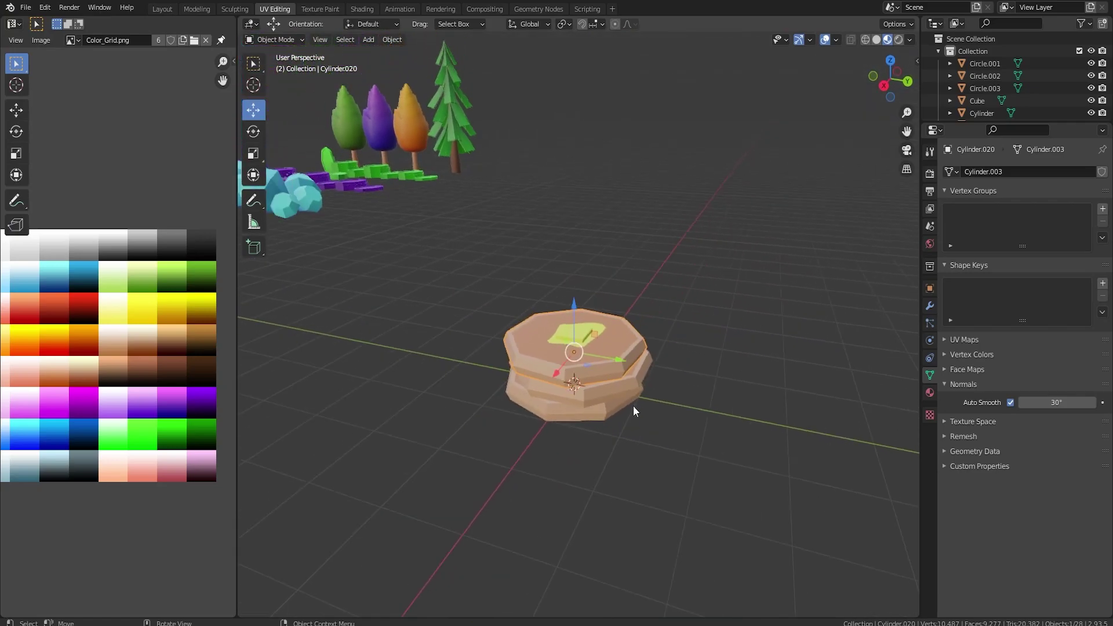
key("shift+a")
mouse_move(601, 378)
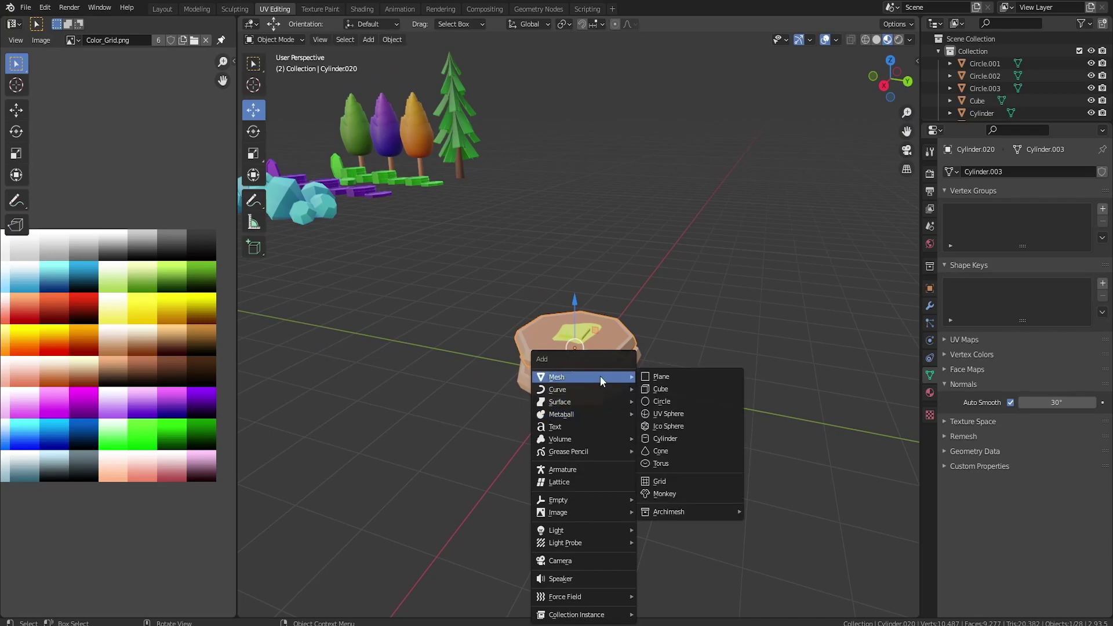
left_click(652, 378)
key("g")
left_click_drag(462, 502, 474, 486)
- Scale the new plane along X to about 0.28, making it a narrow strip
middle_click_drag(612, 433, 485, 479)
scroll(486, 480, "up", 1)
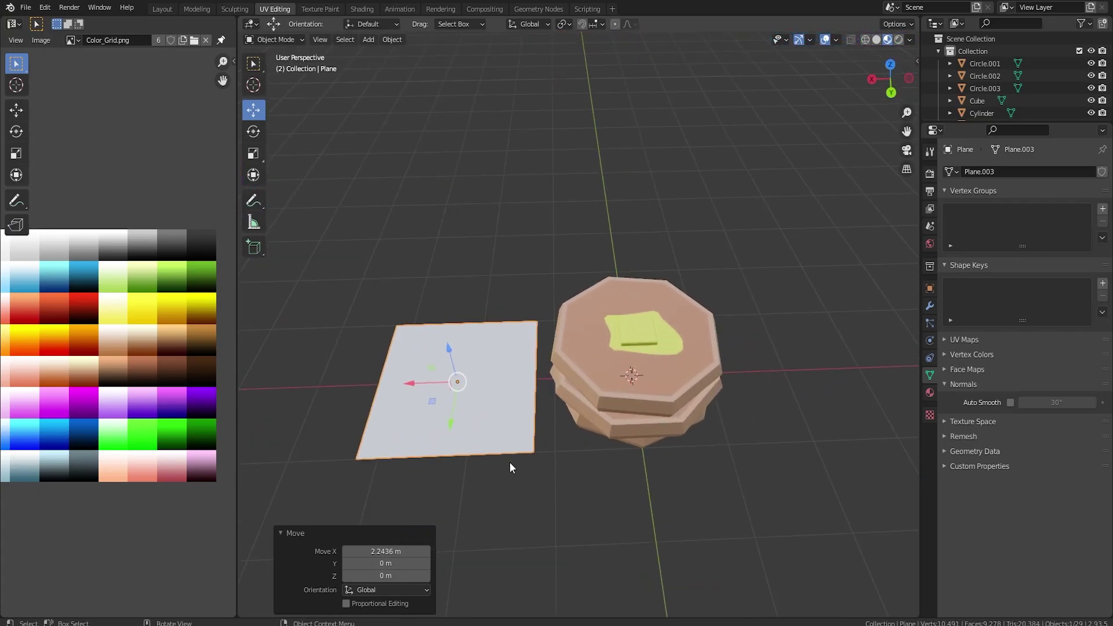
key("s")
key("x")
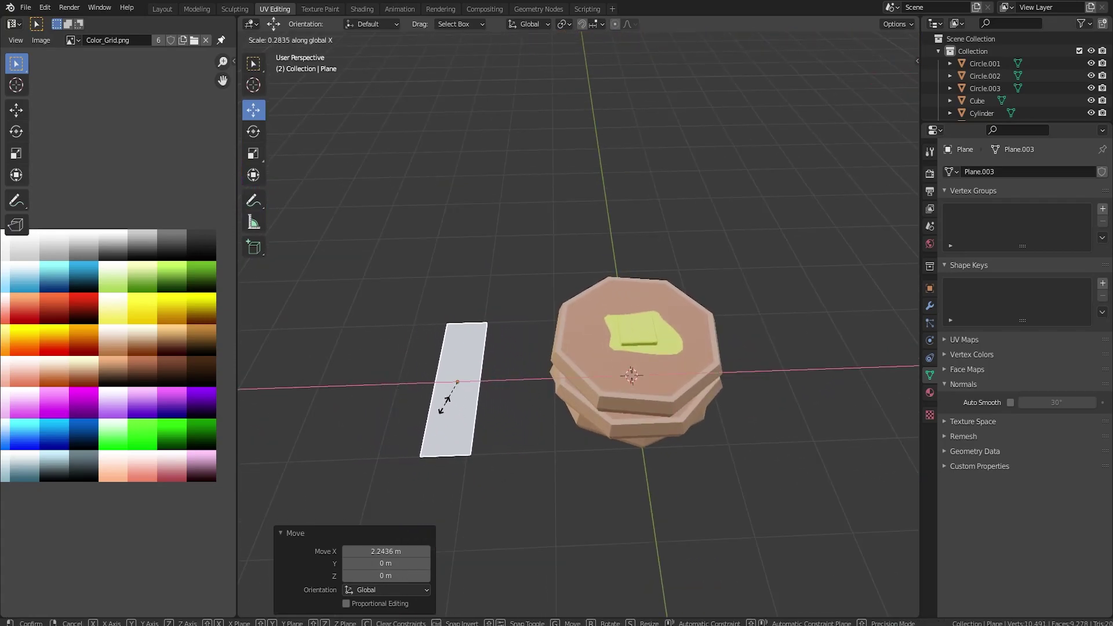
left_click(444, 404)
- Cut the narrow plane strip crosswise with 5 evenly spaced loop cuts
middle_click_drag(513, 447, 494, 522)
key("Tab")
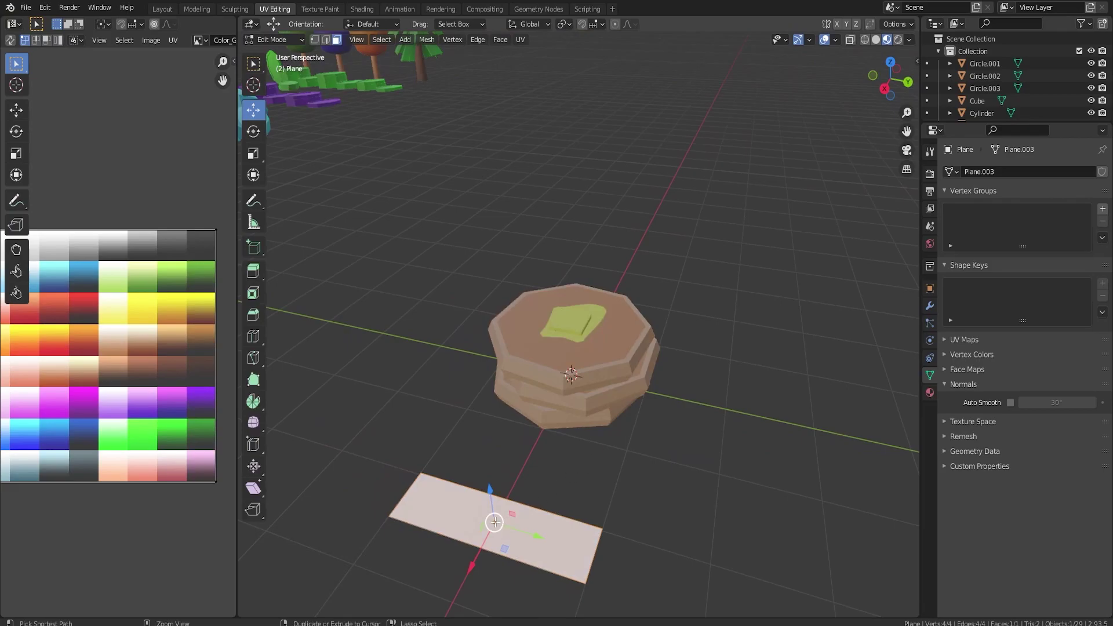
key("ctrl+r")
scroll(495, 523, "up", 6)
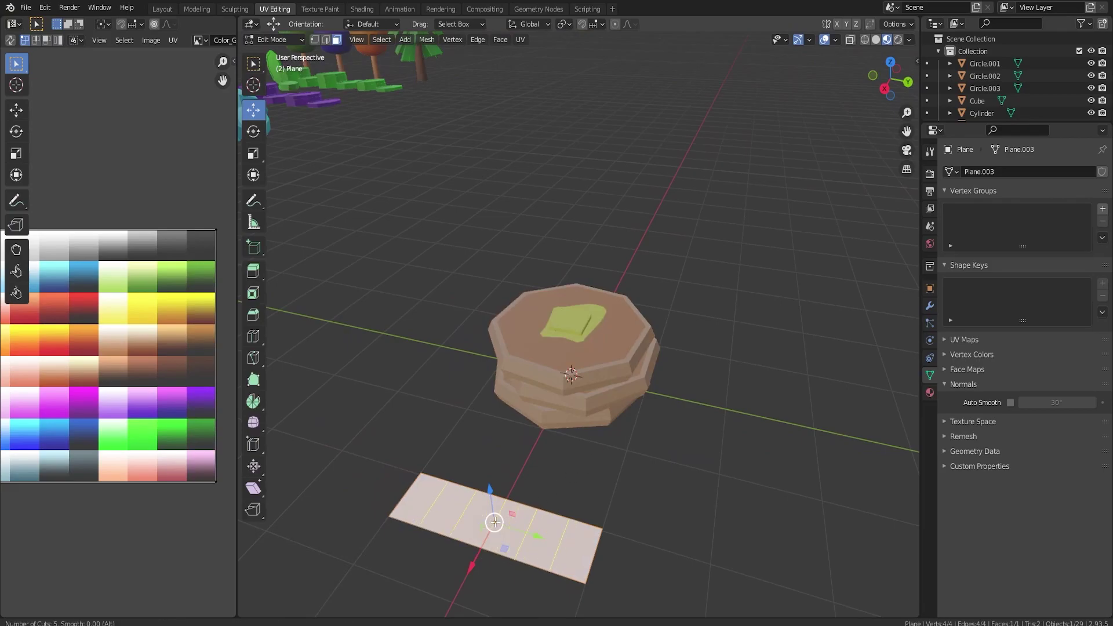
left_click(495, 522)
right_click(495, 522)
- Add 6 evenly spaced loop cuts running along the strip's length
key("ctrl+r")
scroll(580, 562, "up", 7)
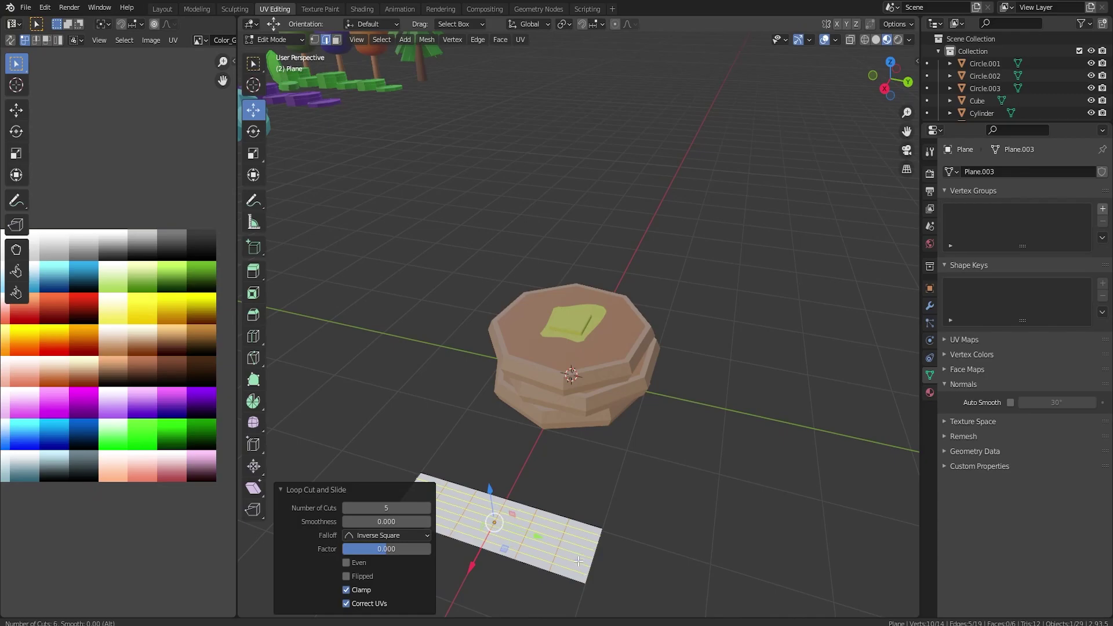
left_click(579, 561)
right_click(573, 561)
- Select every other crosswise edge loop of the strip and raise the three loops about 0.118 m along Z to form waves
left_click(556, 553, "alt")
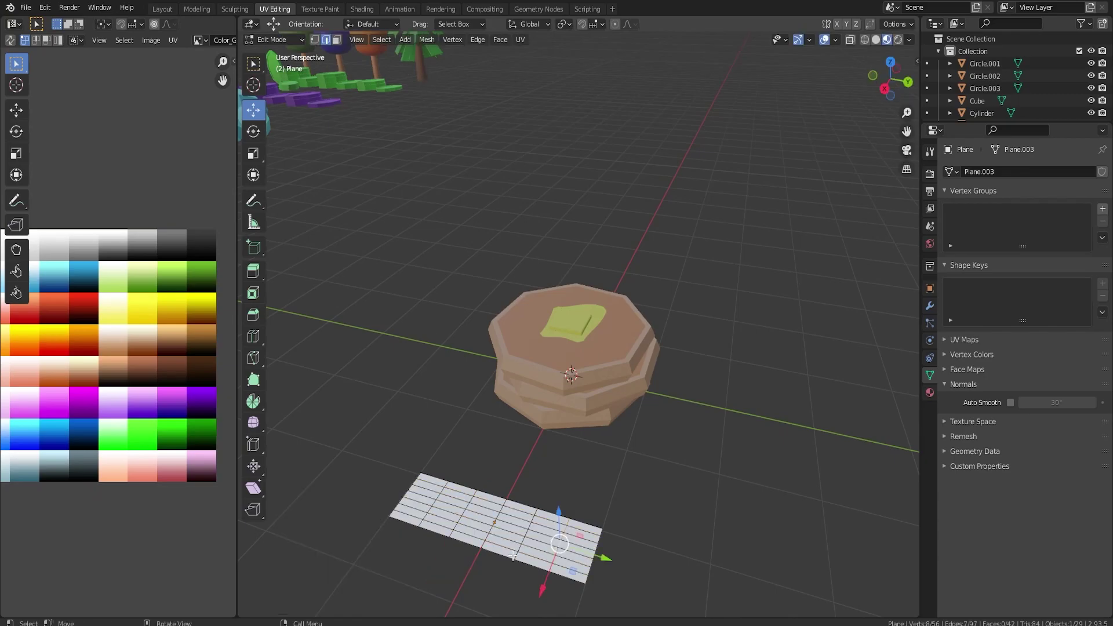
middle_click_drag(512, 559, 527, 541)
left_click(527, 541, "alt+shift")
left_click(446, 536, "alt+shift")
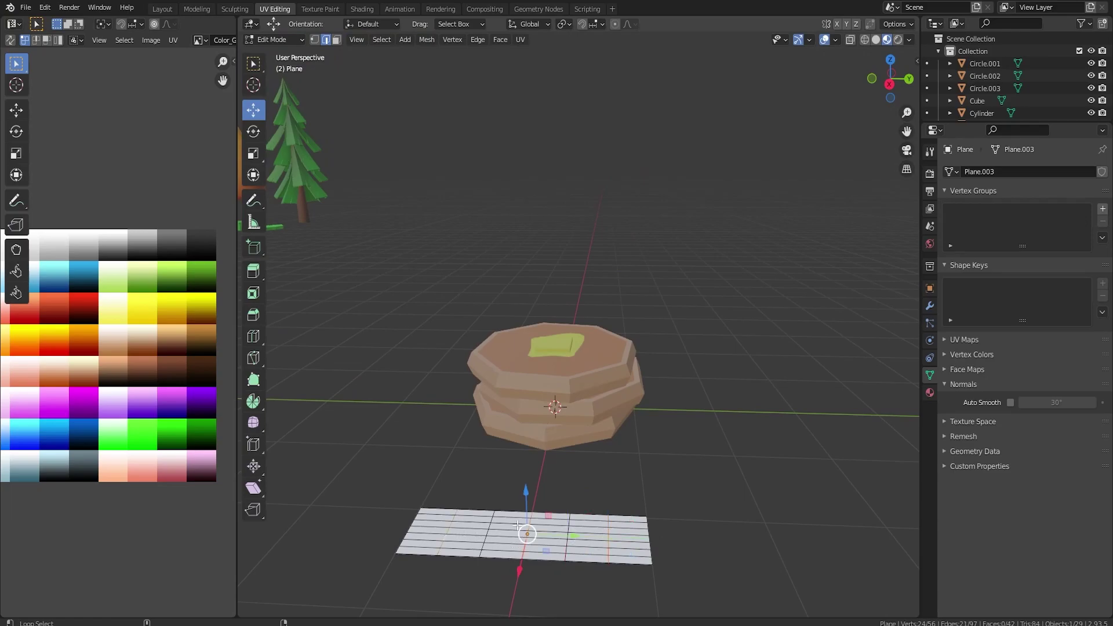
key("g")
key("z")
left_click(526, 488)
middle_click_drag(526, 487, 536, 533)
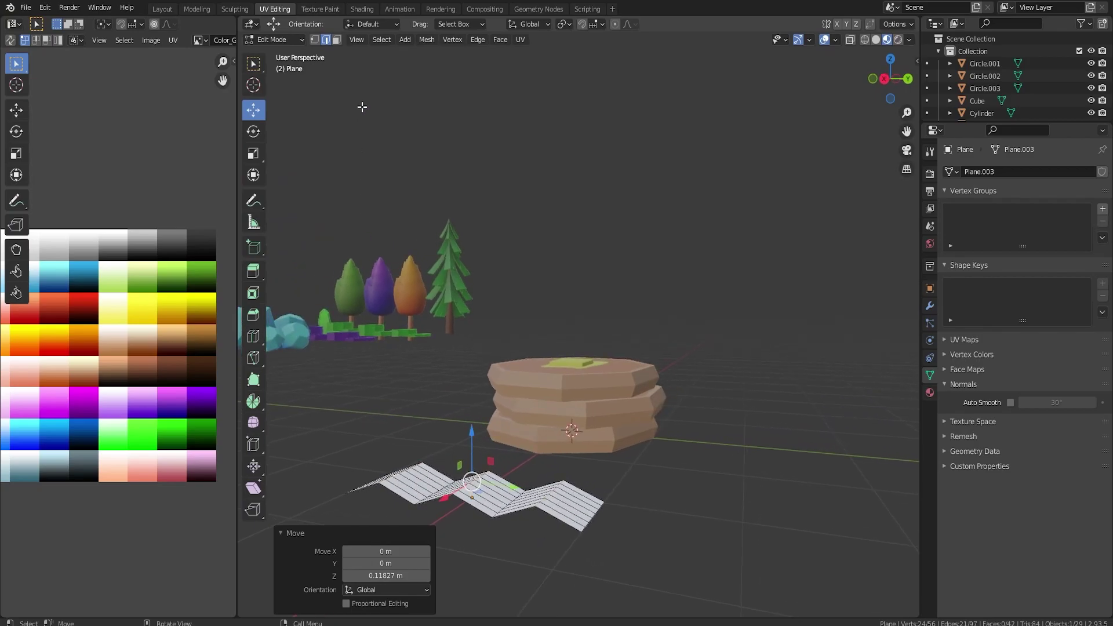
- Taper one end of the strip by scaling its two corner vertices to about 0.49 with smooth proportional editing
middle_click_drag(541, 231, 348, 76)
left_click(476, 555)
left_click(525, 520, "shift")
key("s")
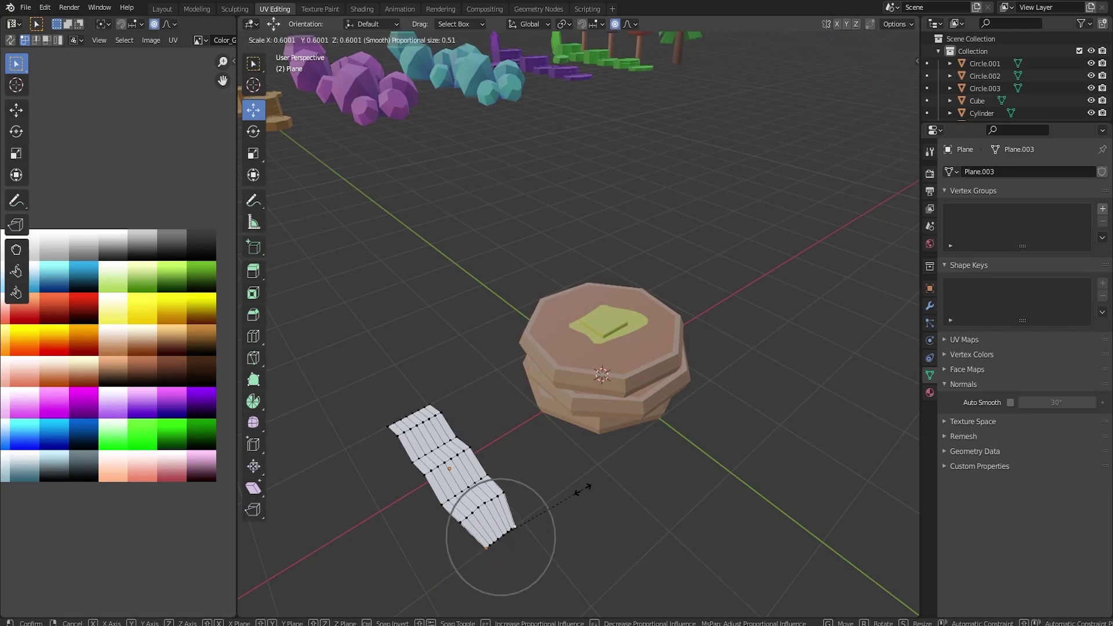
left_click(563, 490)
- Taper the strip's opposite end by scaling down its two corner vertices with smooth proportional editing
middle_click_drag(563, 490, 458, 430)
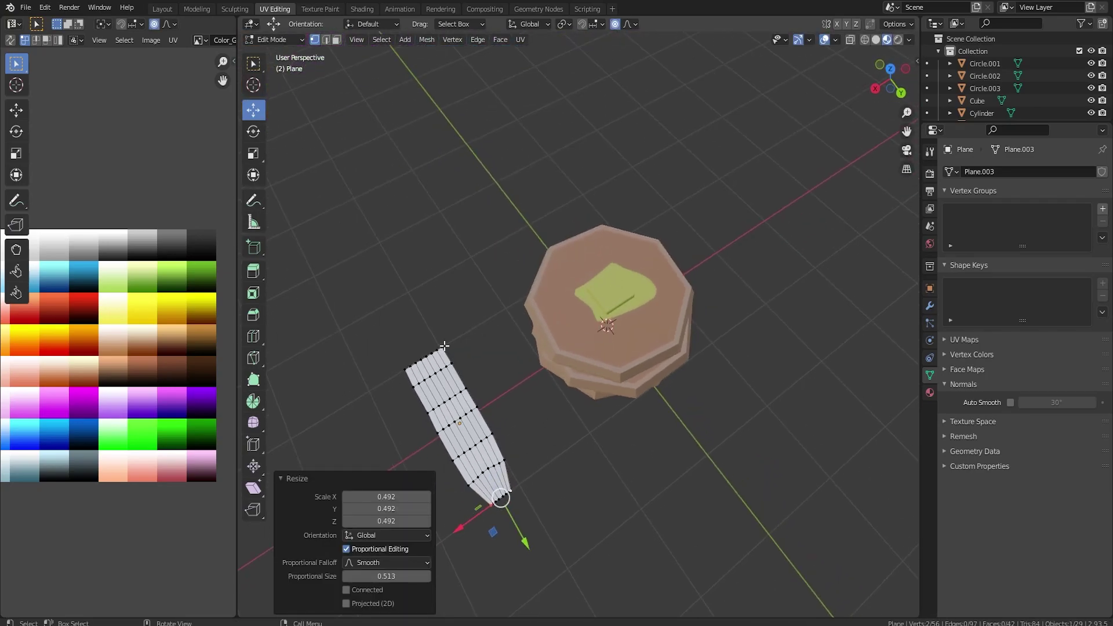
left_click(443, 347)
left_click(415, 363, "shift")
key("s")
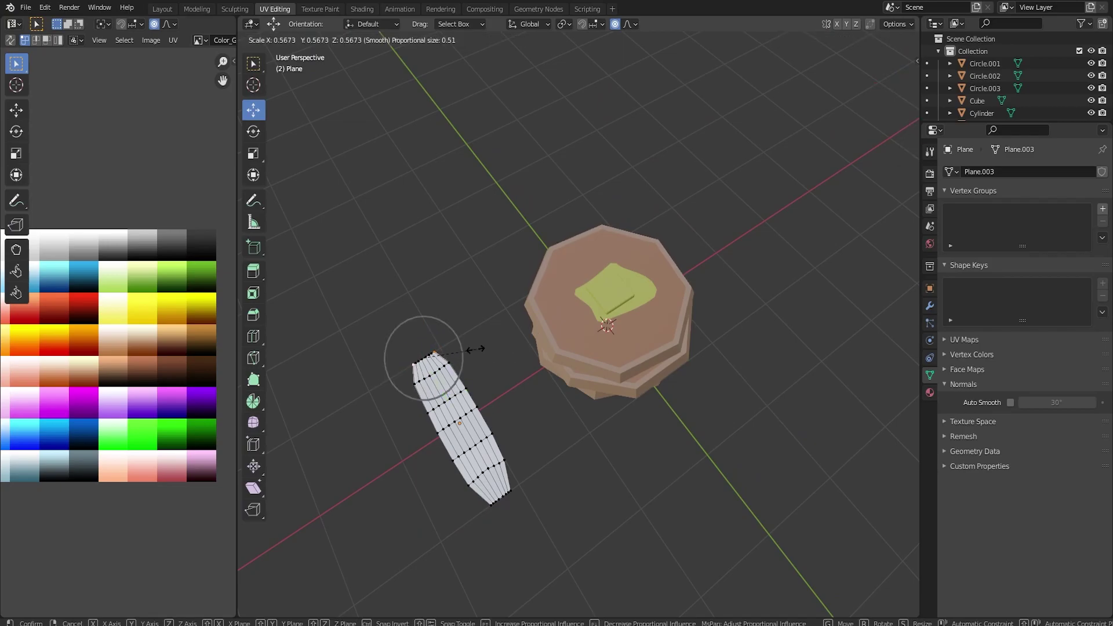
left_click(483, 434)
- Select all faces of the wavy strip and unwrap them by projecting from the top view
middle_click_drag(483, 434, 612, 430)
key("Tab")
key("Tab")
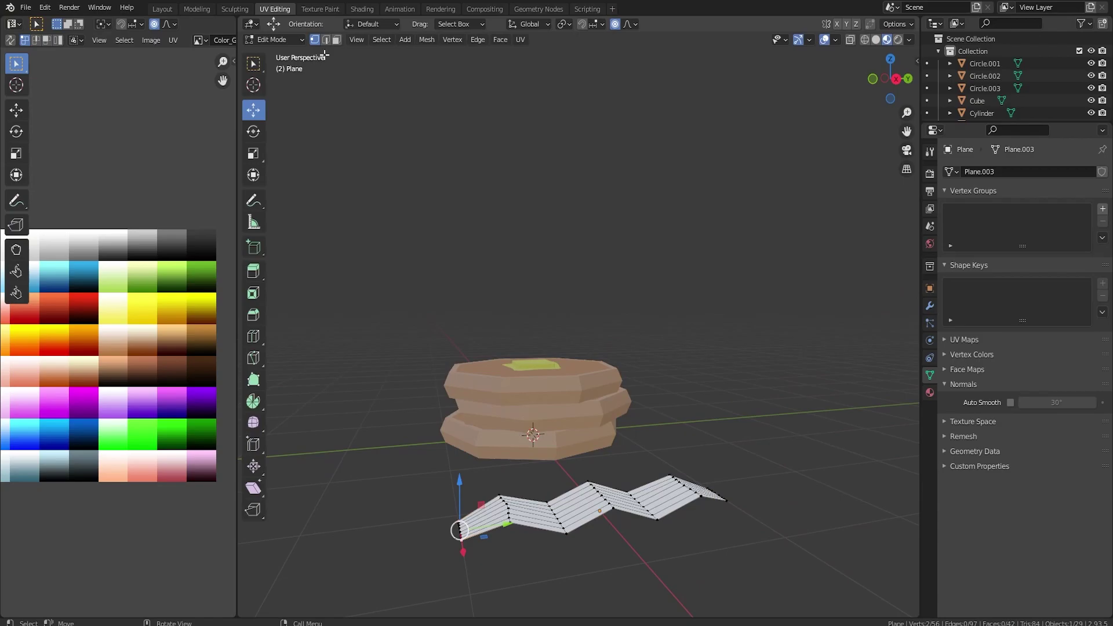
key("3")
middle_click_drag(445, 233, 490, 533)
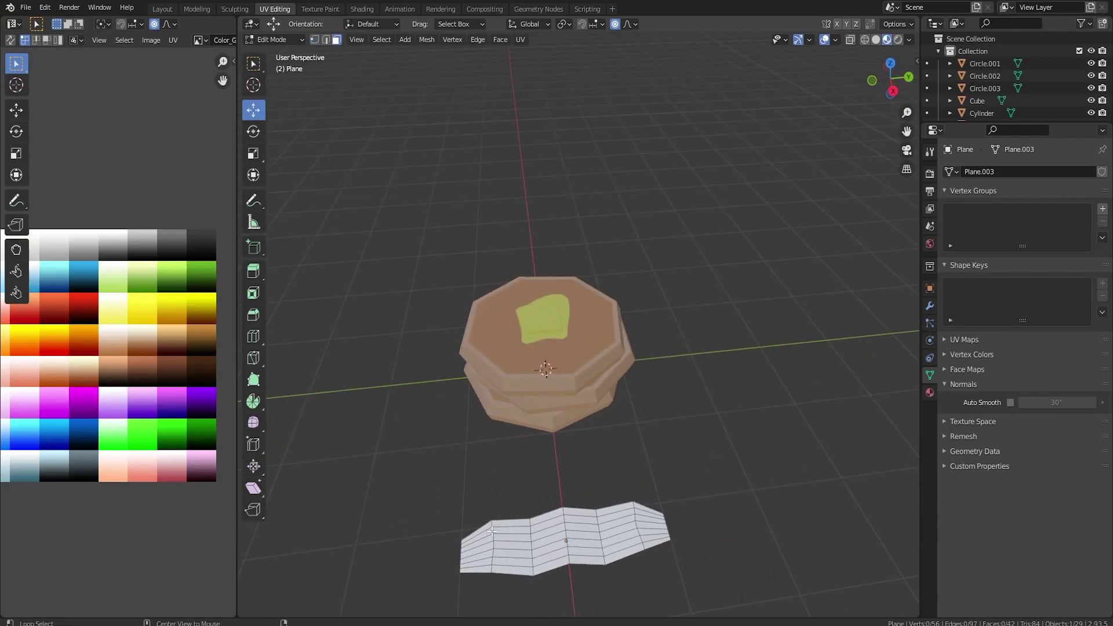
left_click(492, 532, "alt")
key("a")
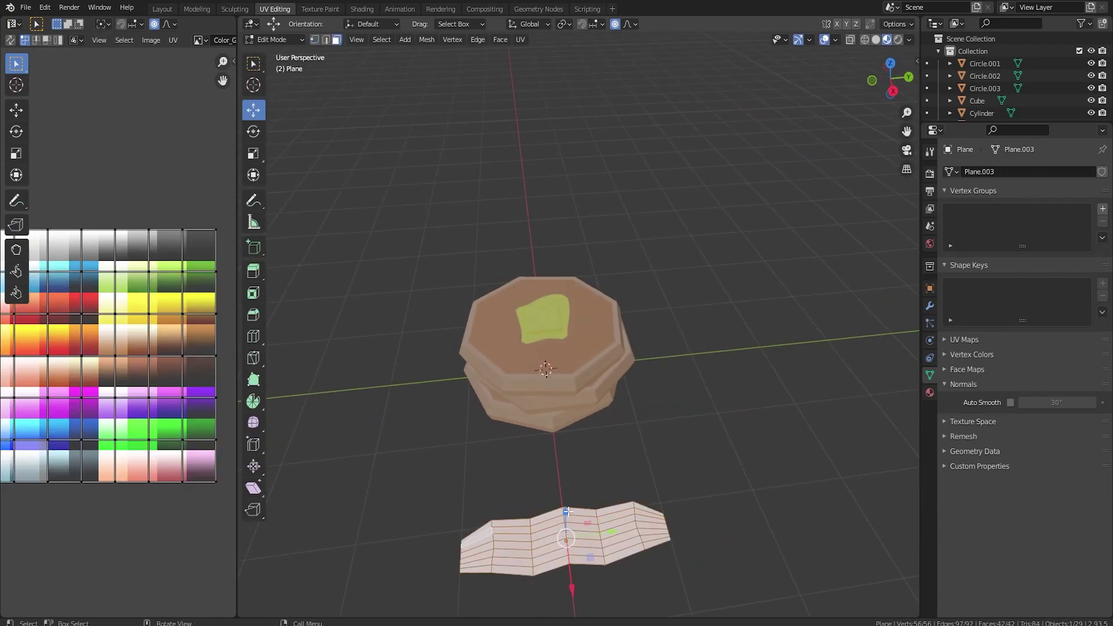
middle_click_drag(573, 505, 566, 546, "alt")
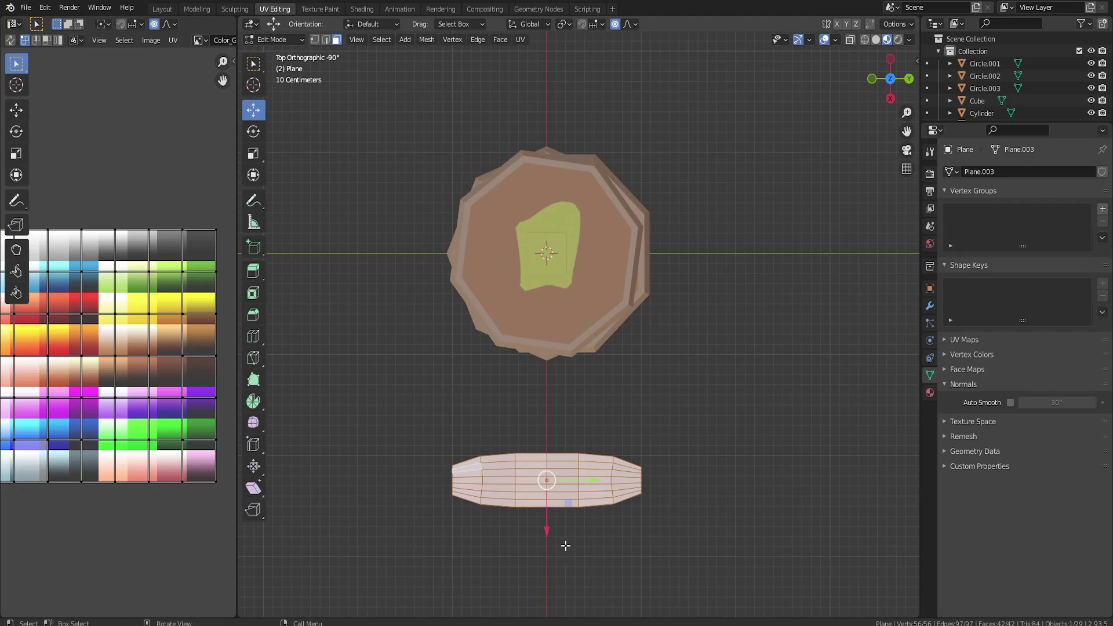
key("u")
left_click(566, 546)
- Collapse the strip's UVs to a single point by scaling to 0 and move them onto the upper part of the reddish-brown swatch
key("a")
key("s")
key("0")
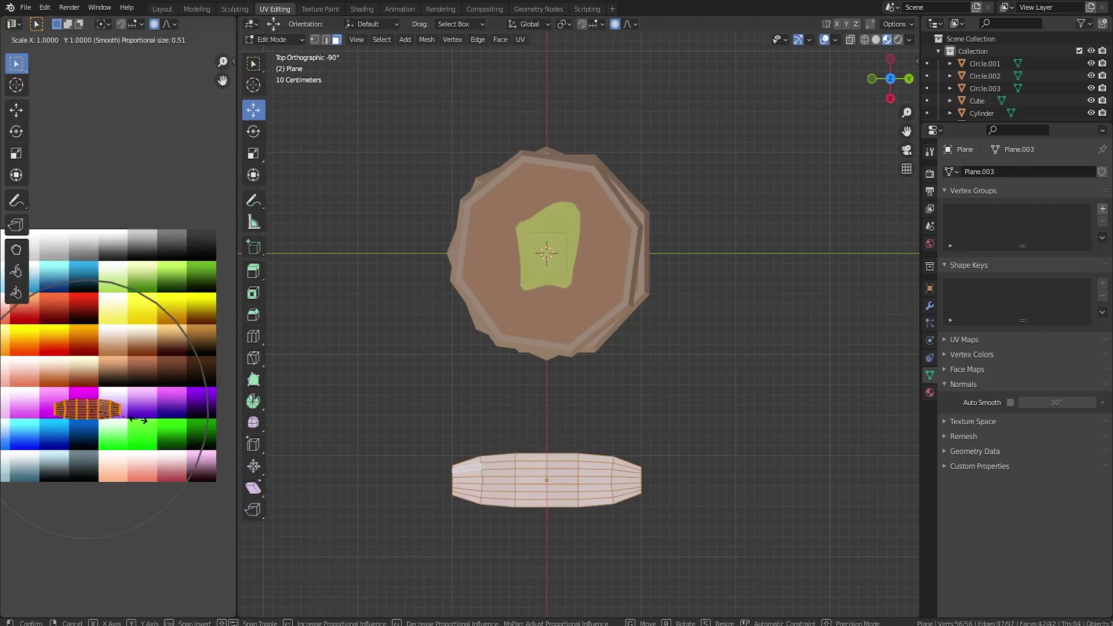
key("Return")
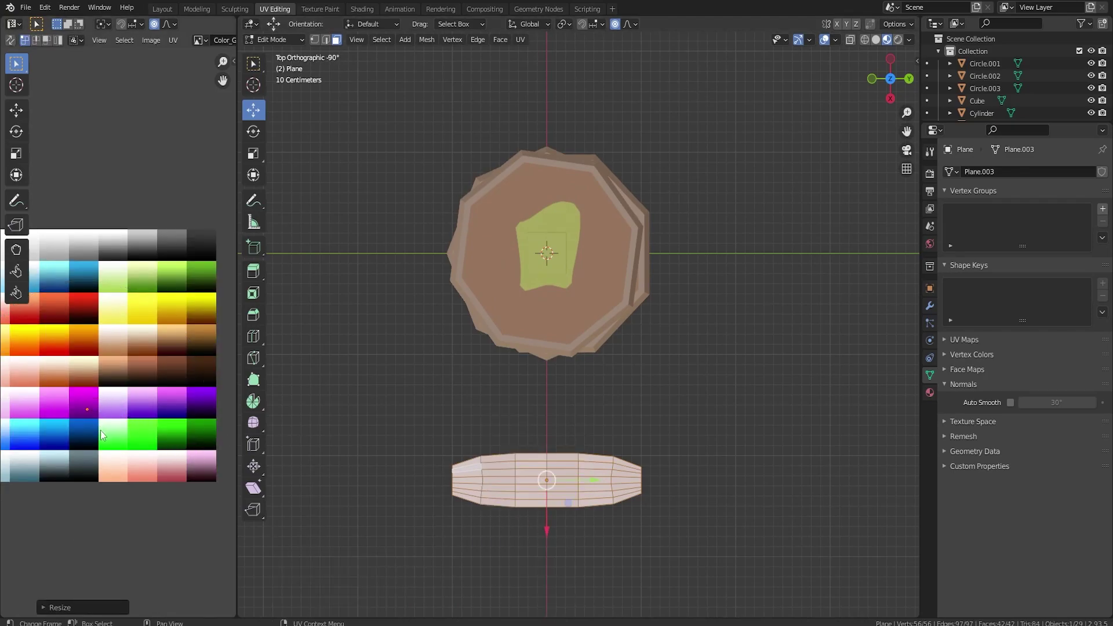
key("g")
left_click(154, 381)
key("Tab")
left_click(930, 393)
left_click(1035, 225)
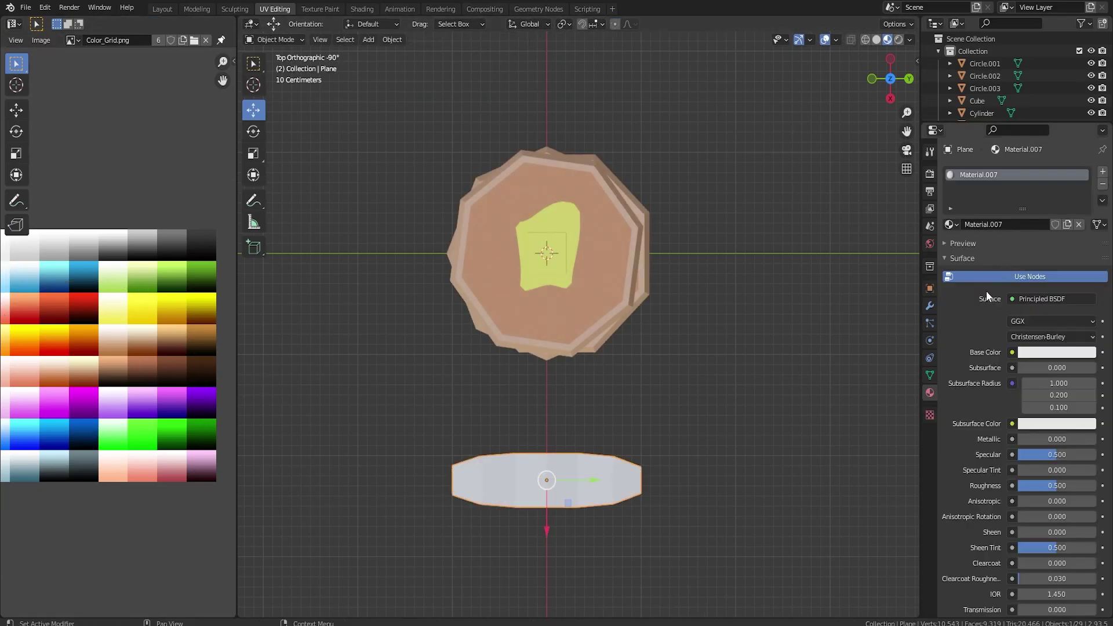
left_click(1013, 352)
left_click(783, 447)
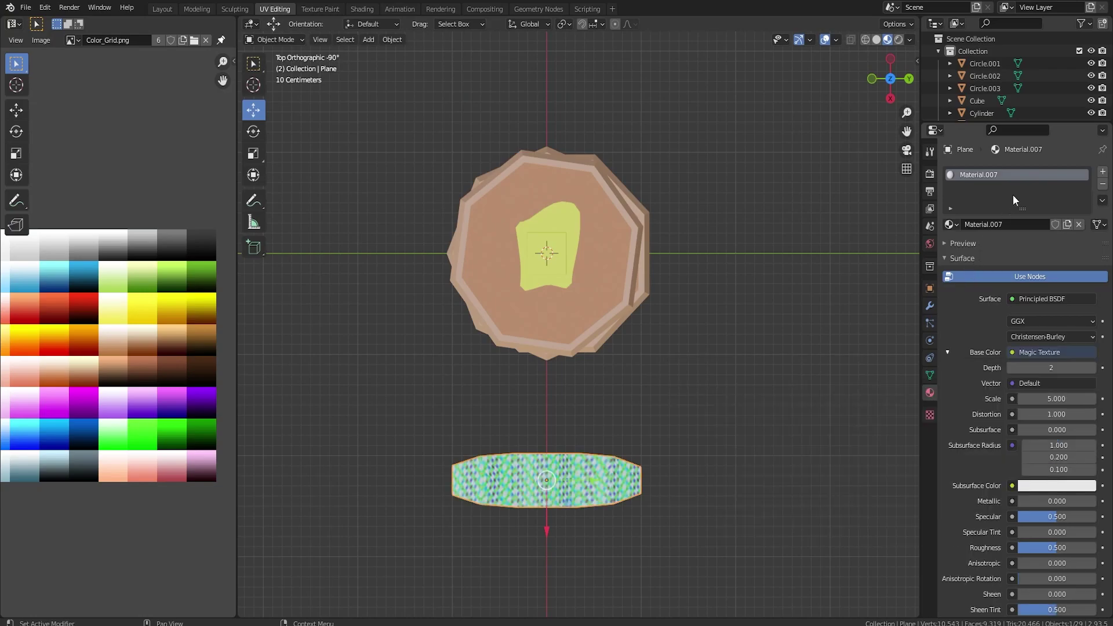
left_click(1103, 184)
left_click(964, 225)
left_click(1103, 185)
- Assign the existing Material.001 to the wavy strip
left_click(952, 225)
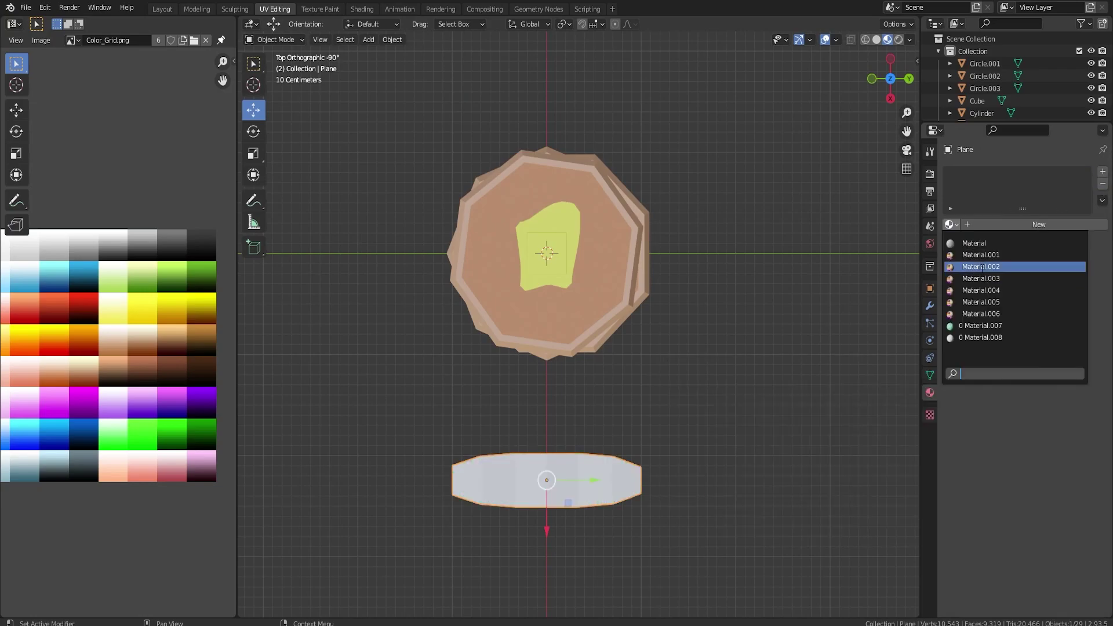
left_click(981, 255)
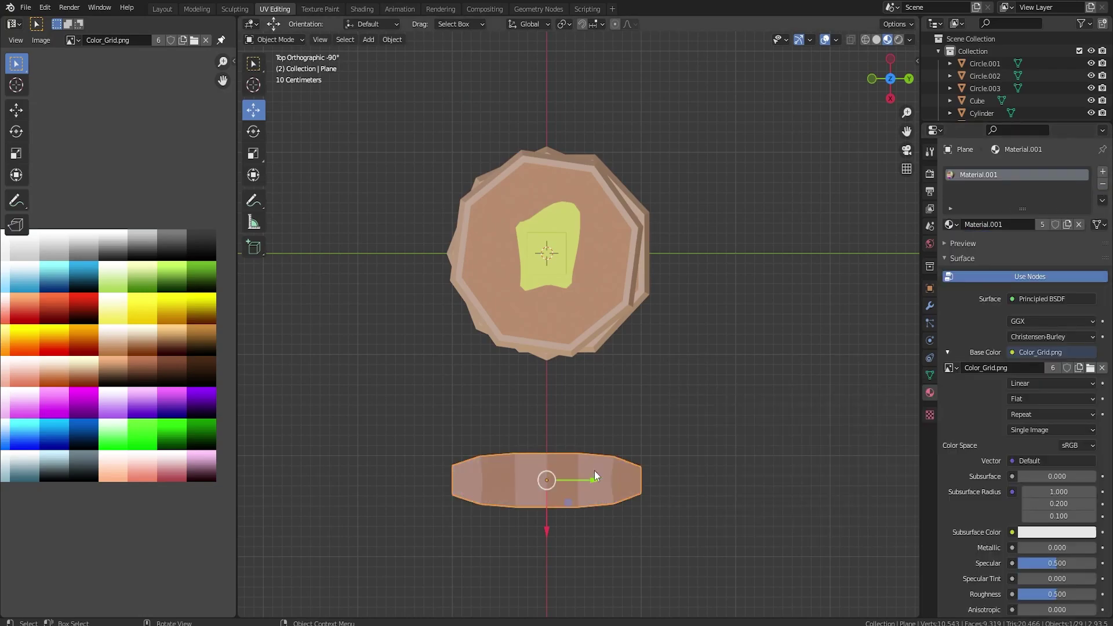
key("Tab")
key("Tab")
- Select three alternate lengthwise face rows of the strip and move their UVs to a darker part of the brown swatch
middle_click_drag(581, 504, 555, 520)
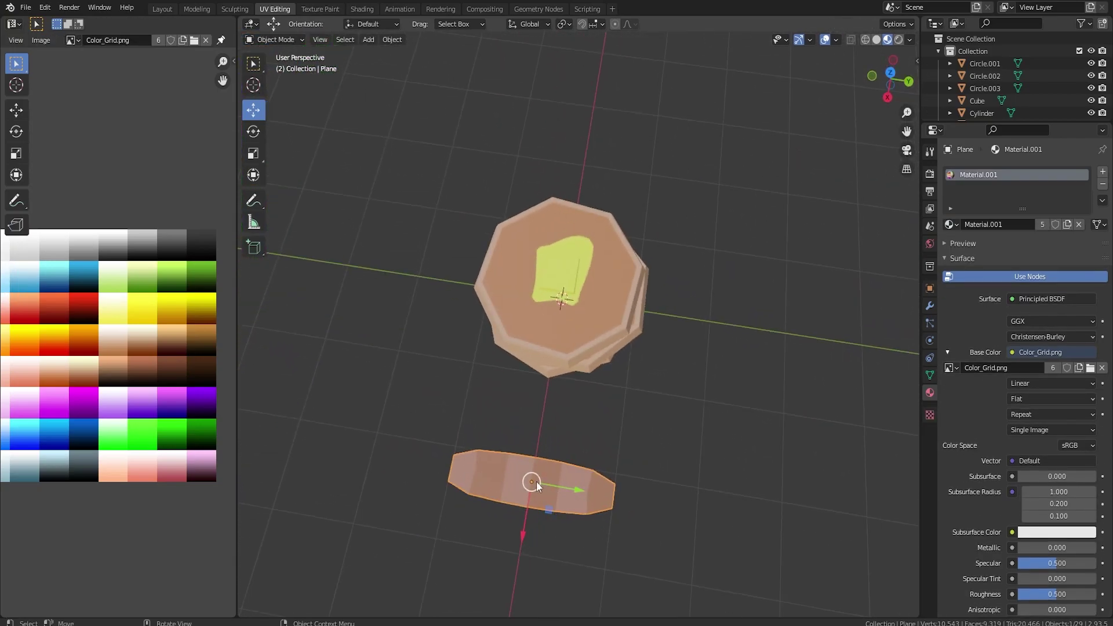
middle_click_drag(561, 520, 545, 464)
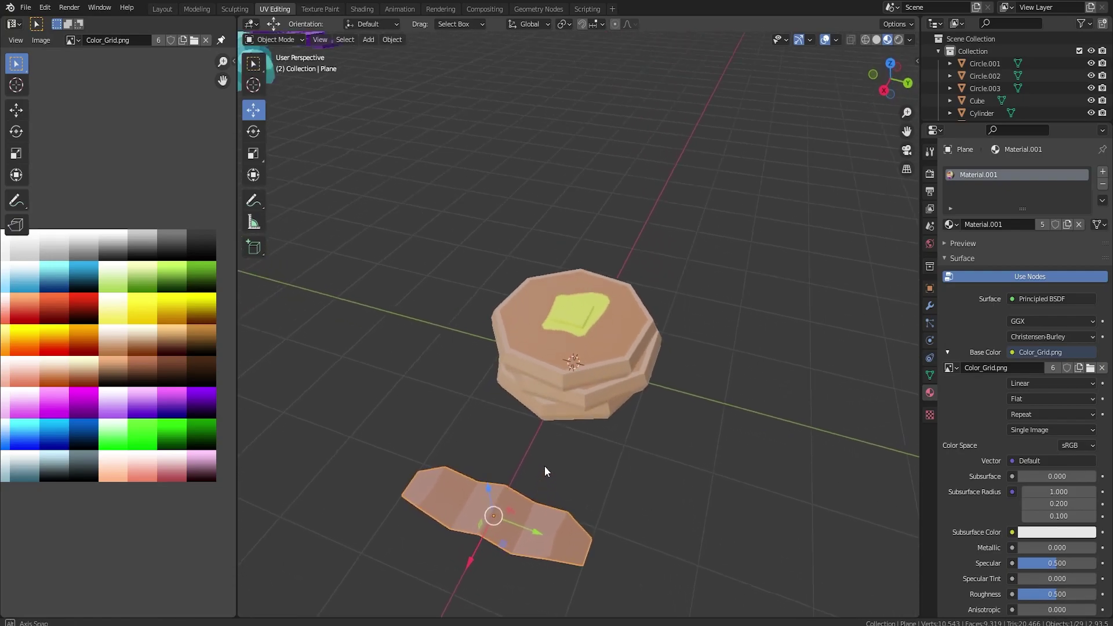
key("Tab")
middle_click_drag(535, 550, 539, 427, "shift")
left_click(542, 423, "alt")
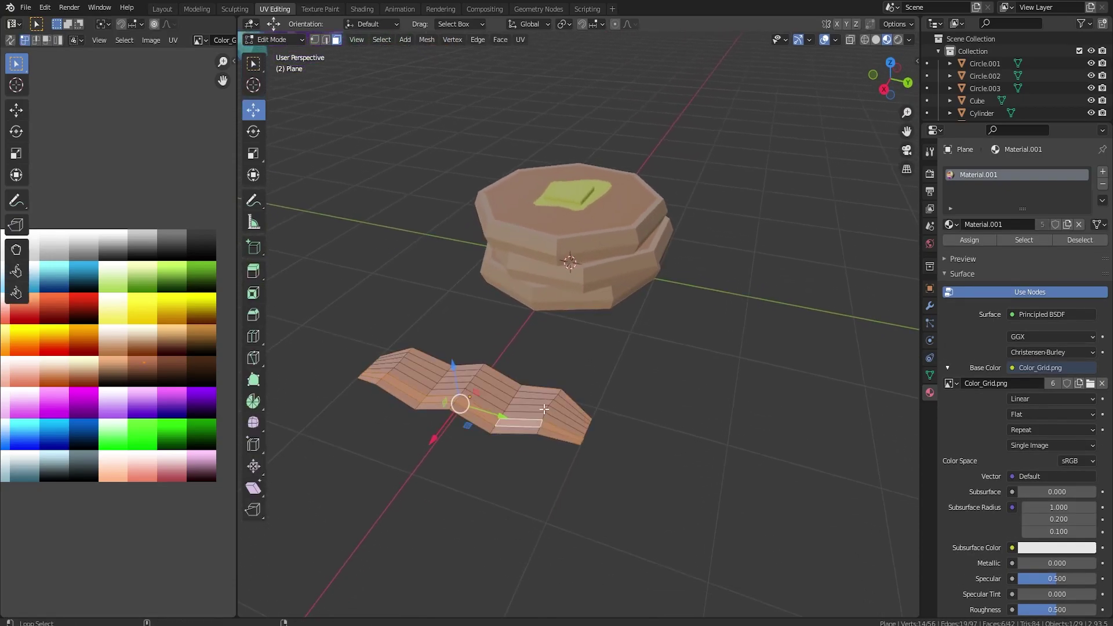
left_click(544, 409, "alt+shift")
left_click(537, 399, "alt+shift")
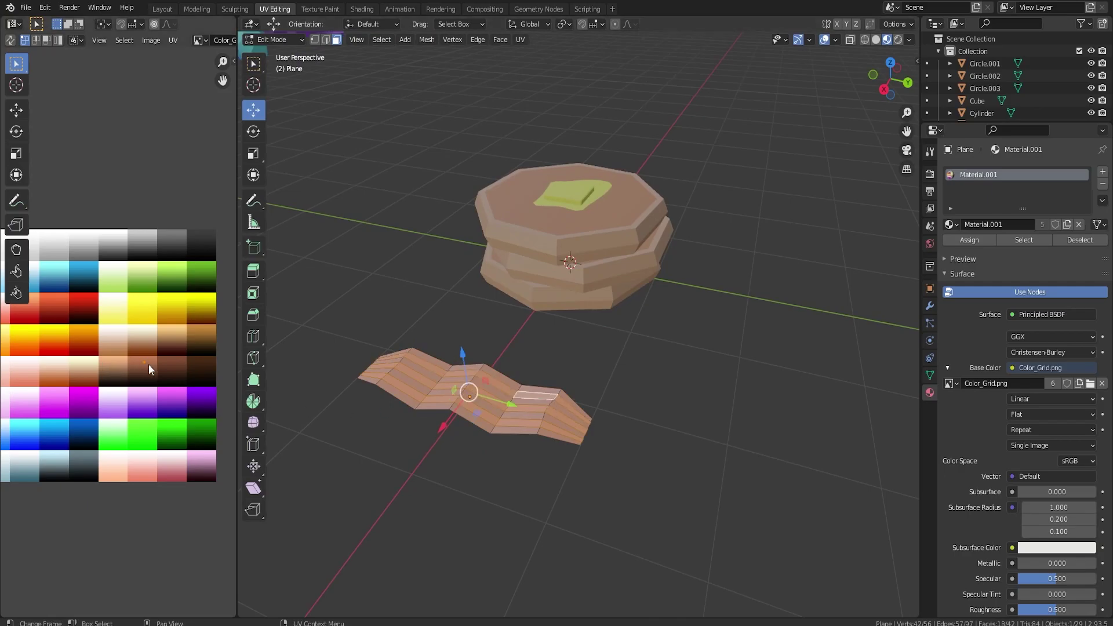
key("g")
left_click(157, 377)
key("Tab")
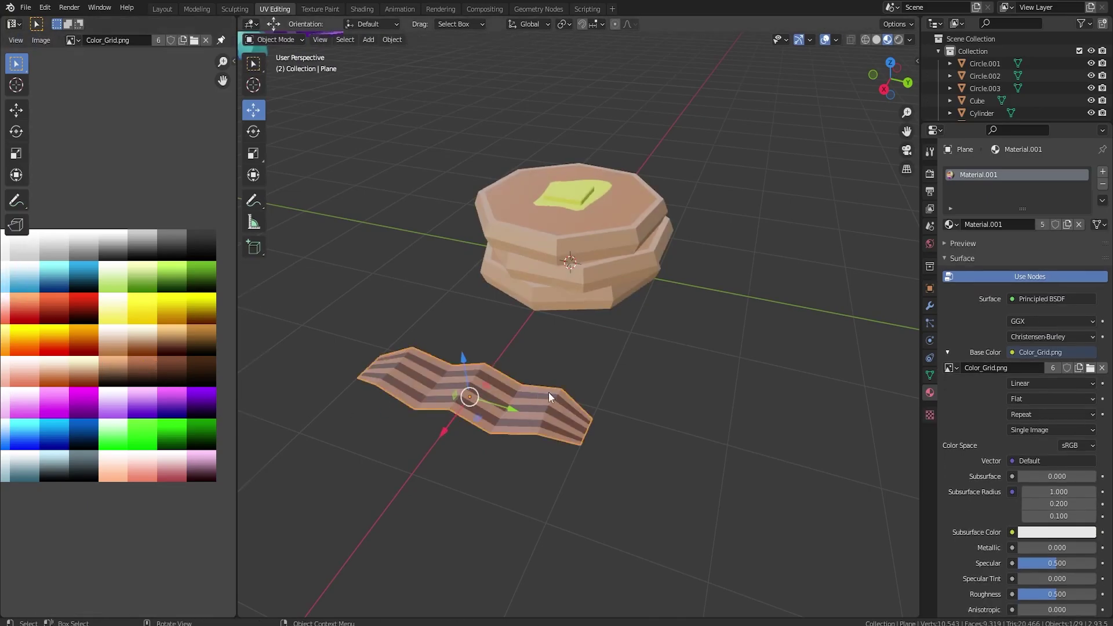
- Shift the UVs of the three selected stripe rows further down the color grid to darken the stripes
mouse_move(548, 392)
middle_mouse_down()
mouse_move(431, 415)
mouse_move(566, 372)
mouse_move(553, 408)
middle_mouse_up()
scroll(553, 408, "up", 6)
key("Tab")
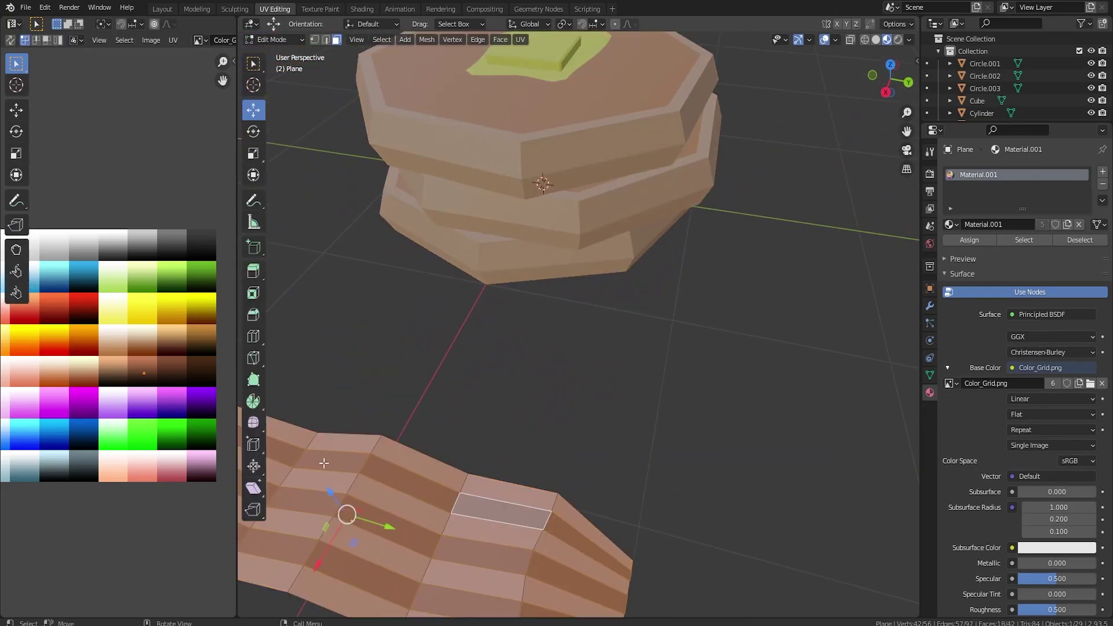
key("g")
left_click(165, 391)
key("Tab")
- Move the striped strip about -0.76 m along X, closer to the disc stack
middle_click_drag(475, 467, 368, 452)
scroll(374, 432, "down", 4)
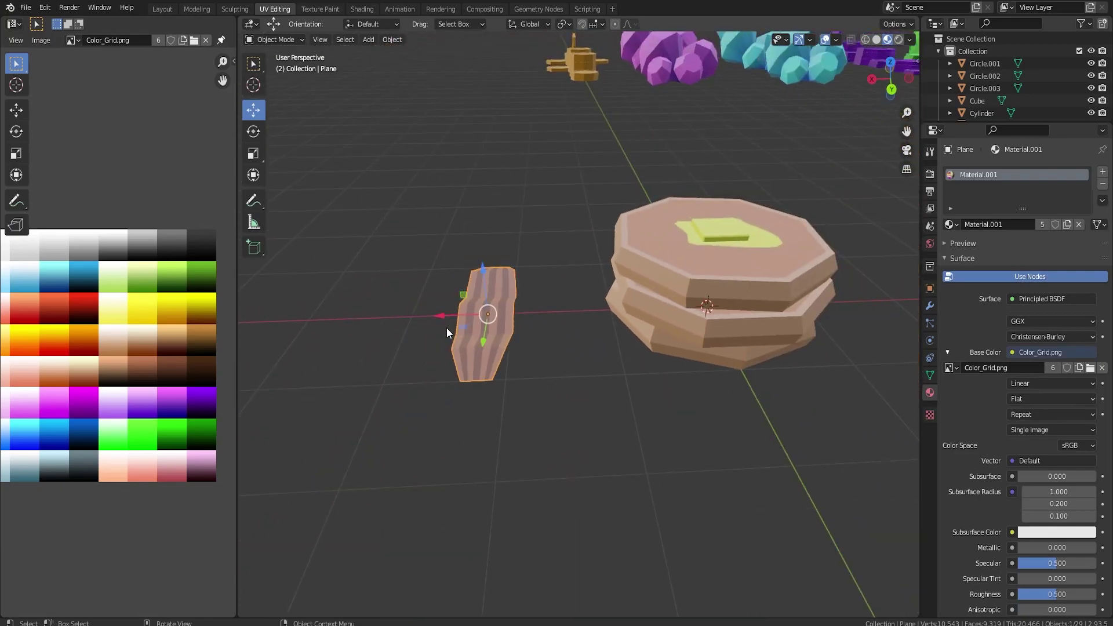
left_click_drag(446, 324, 532, 312)
scroll(663, 344, "up", 3)
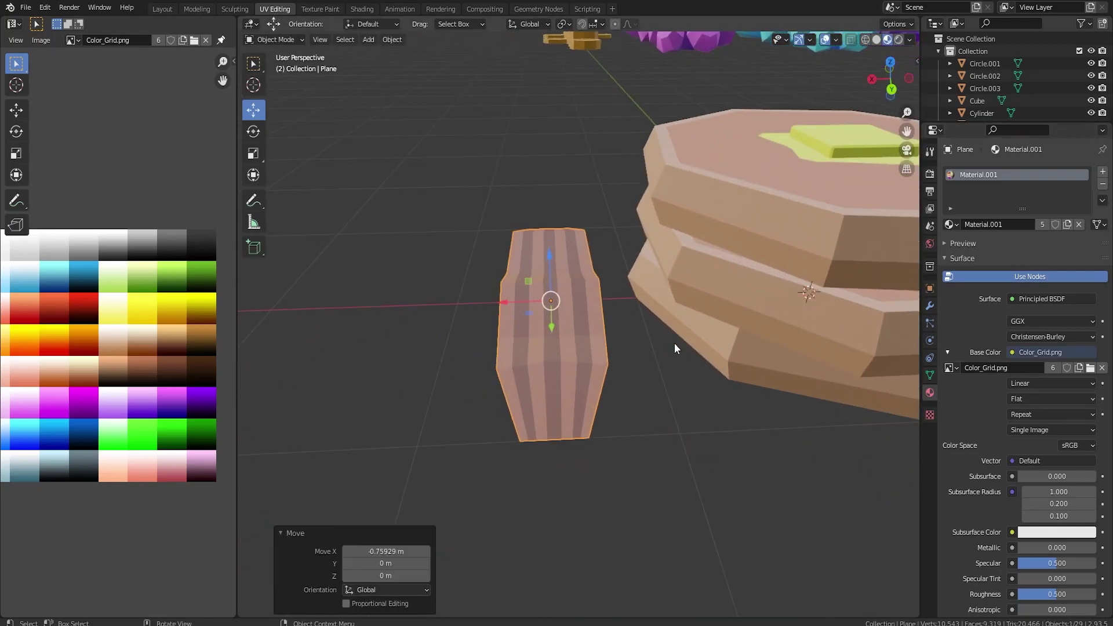
middle_click_drag(662, 344, 754, 286)
scroll(754, 286, "down", 3)
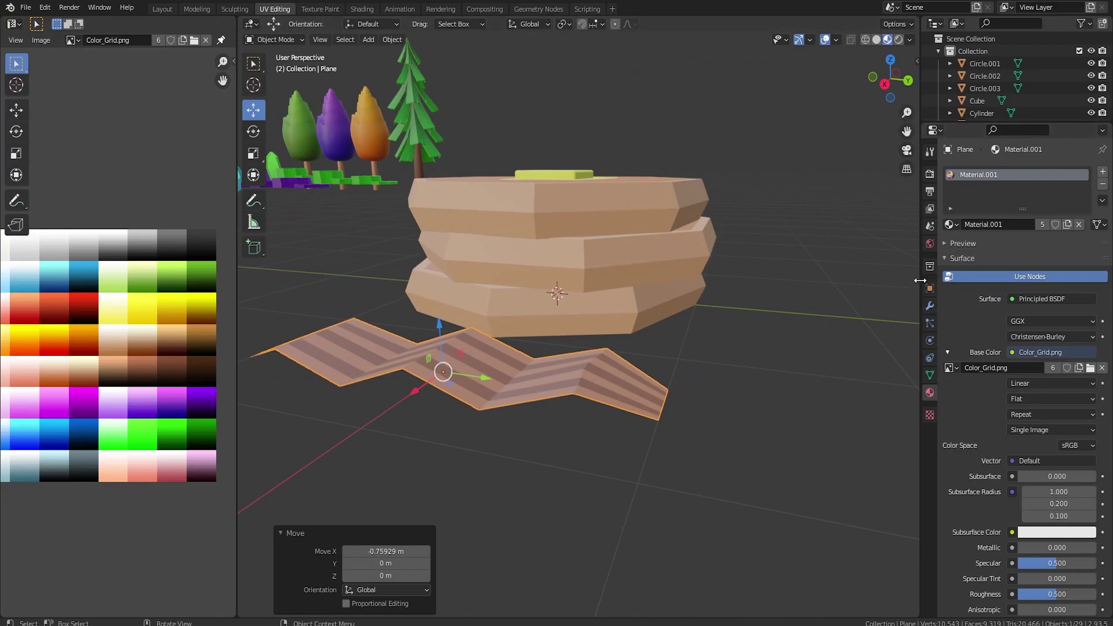
left_click(930, 306)
left_click(1004, 173)
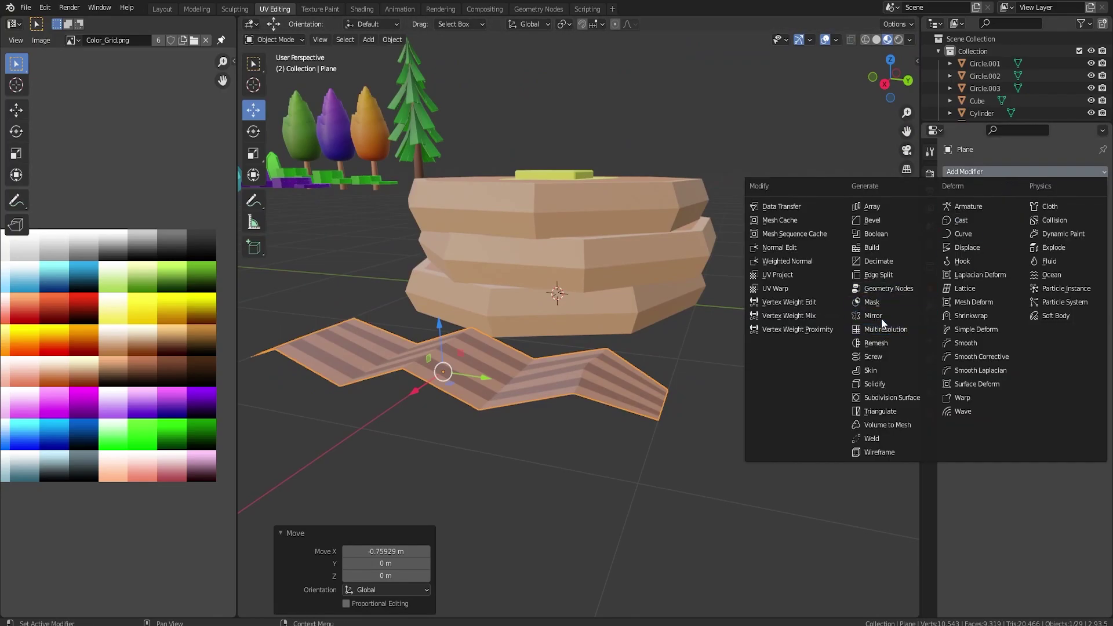
left_click(879, 371)
key("ctrl+z")
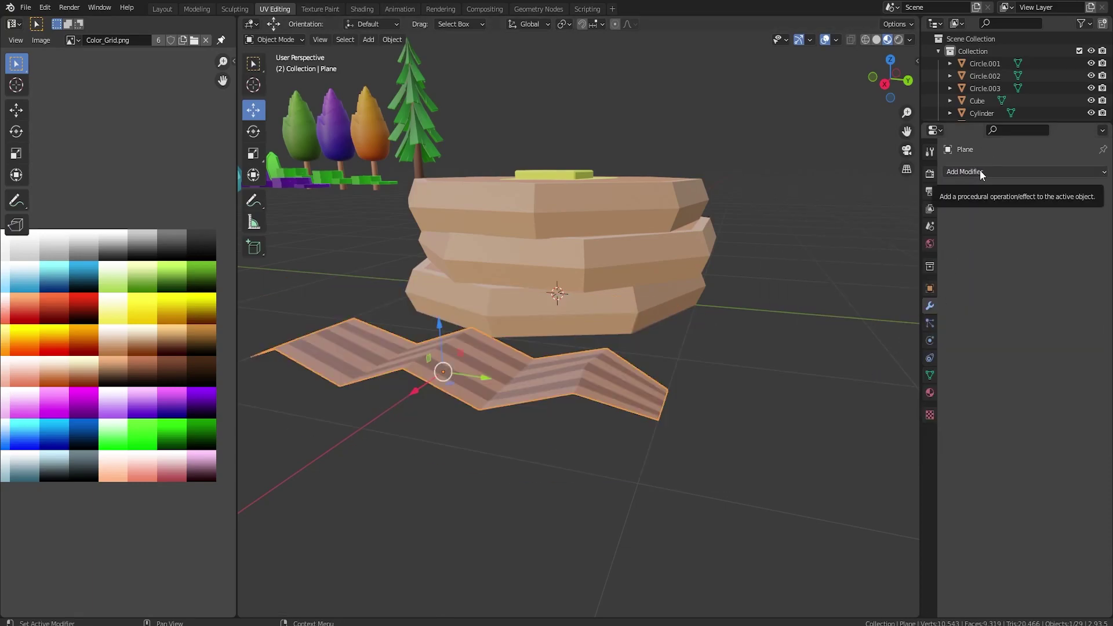
- Add a Solidify modifier with 0.01 m thickness to the strip and apply it
left_click(980, 172)
left_click(879, 384)
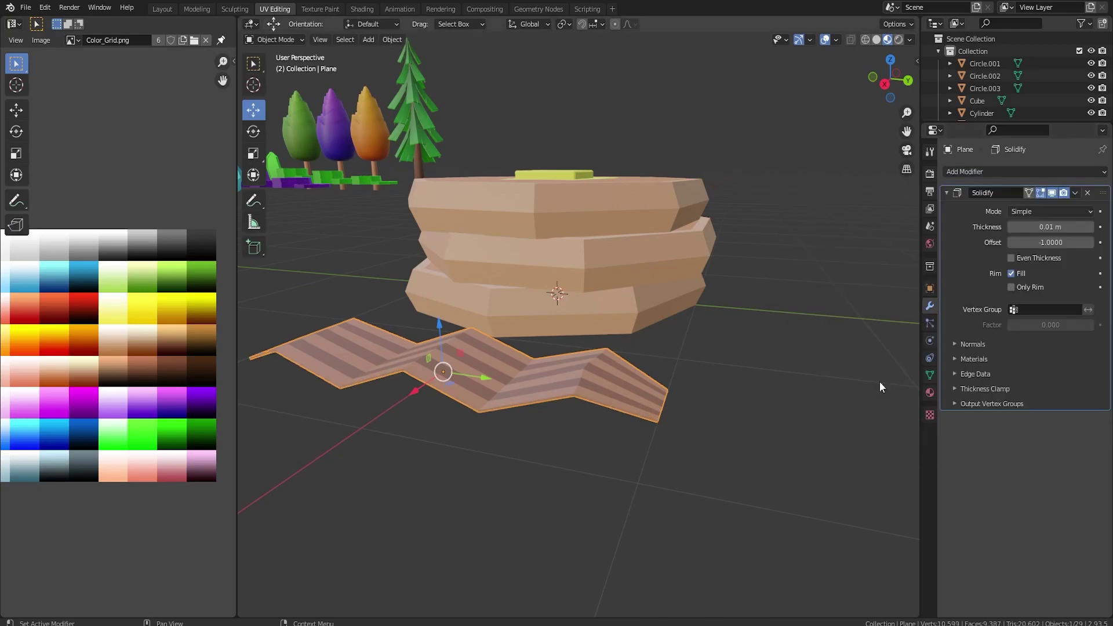
left_click(1076, 192)
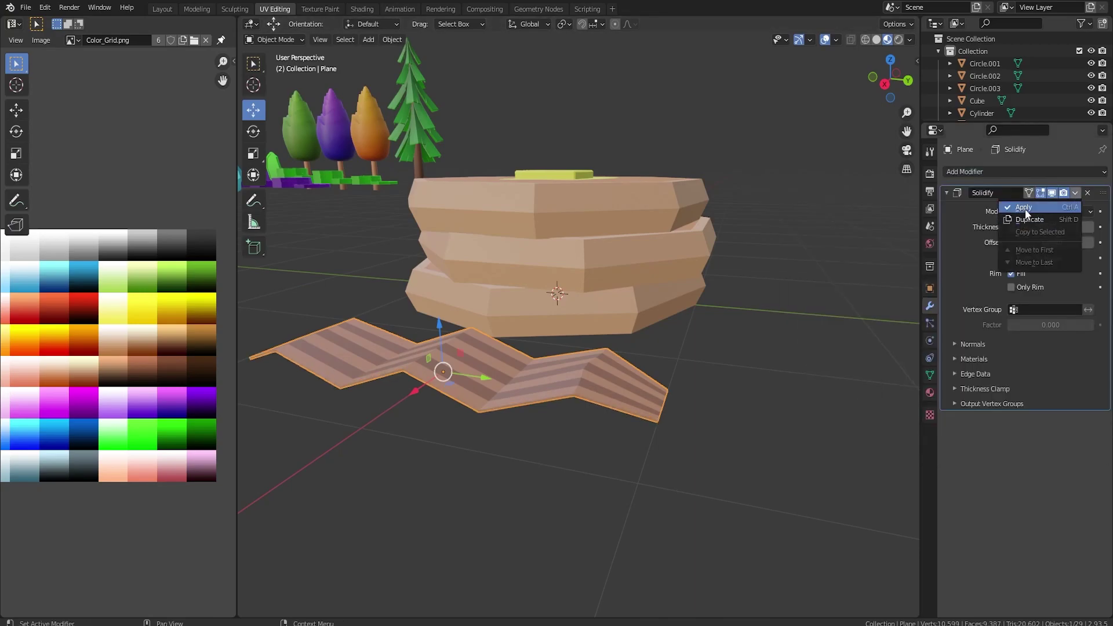
left_click(1027, 210)
key("Tab")
middle_click_drag(679, 375, 564, 300)
key("Tab")
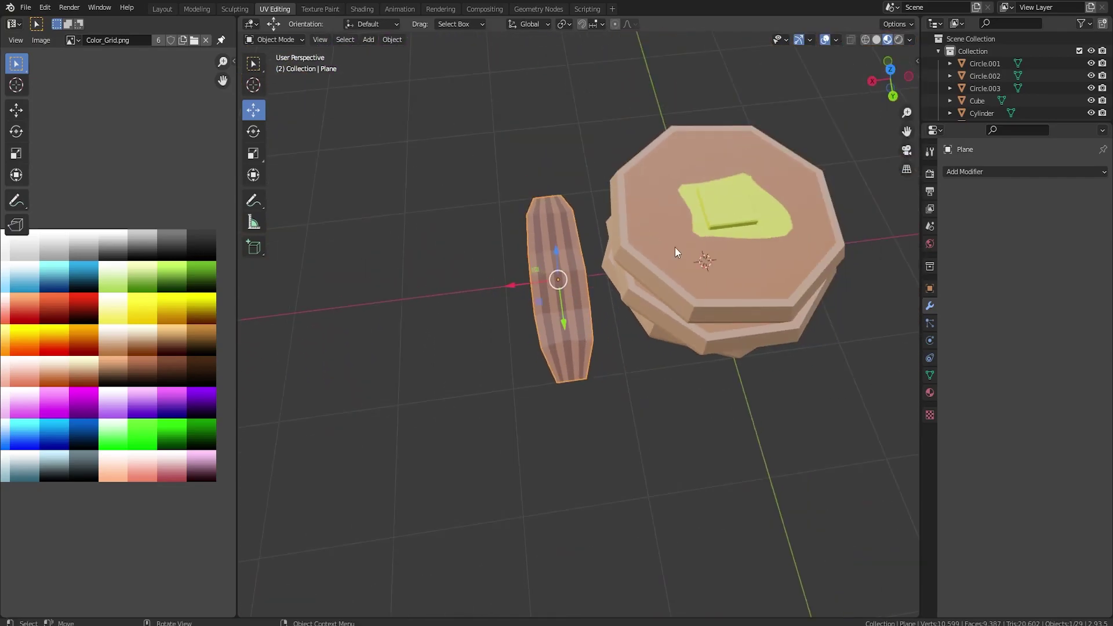
- Try to join the three stacked discs into one object
left_click(734, 214)
middle_click_drag(704, 211, 742, 264)
left_click(734, 292, "shift")
left_click(716, 331, "shift")
key("alt+a")
middle_click_drag(713, 321, 674, 311)
left_click(675, 304)
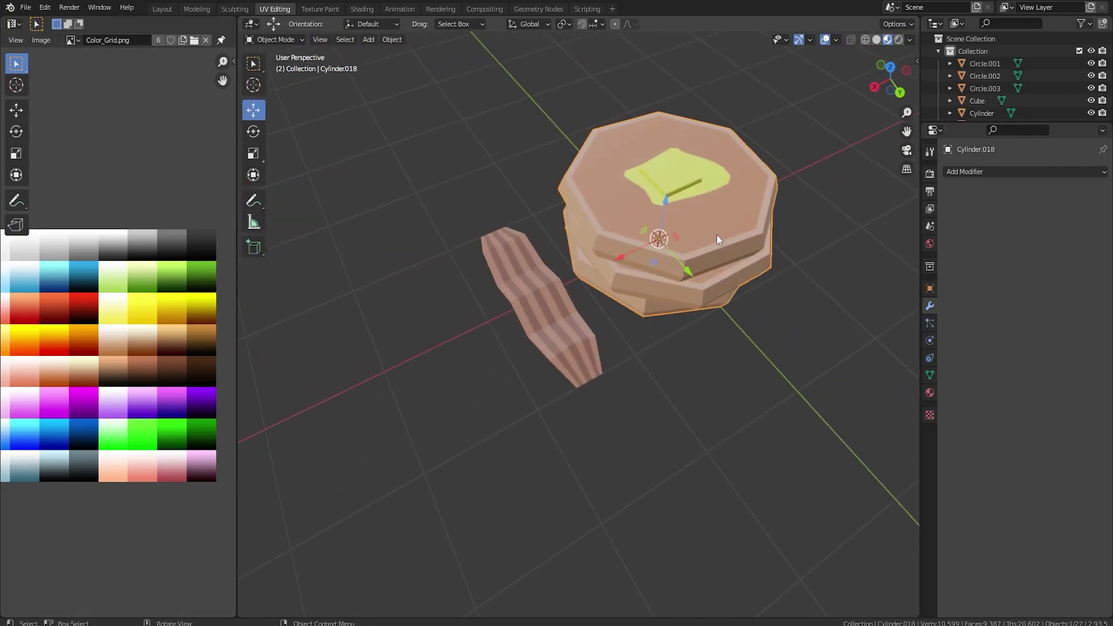
- Duplicate the bottom disc of the stack and move the copy about -2.91 m along Y
left_click(715, 291)
left_click(638, 303)
key("shift+d")
key("y")
left_click(574, 205)
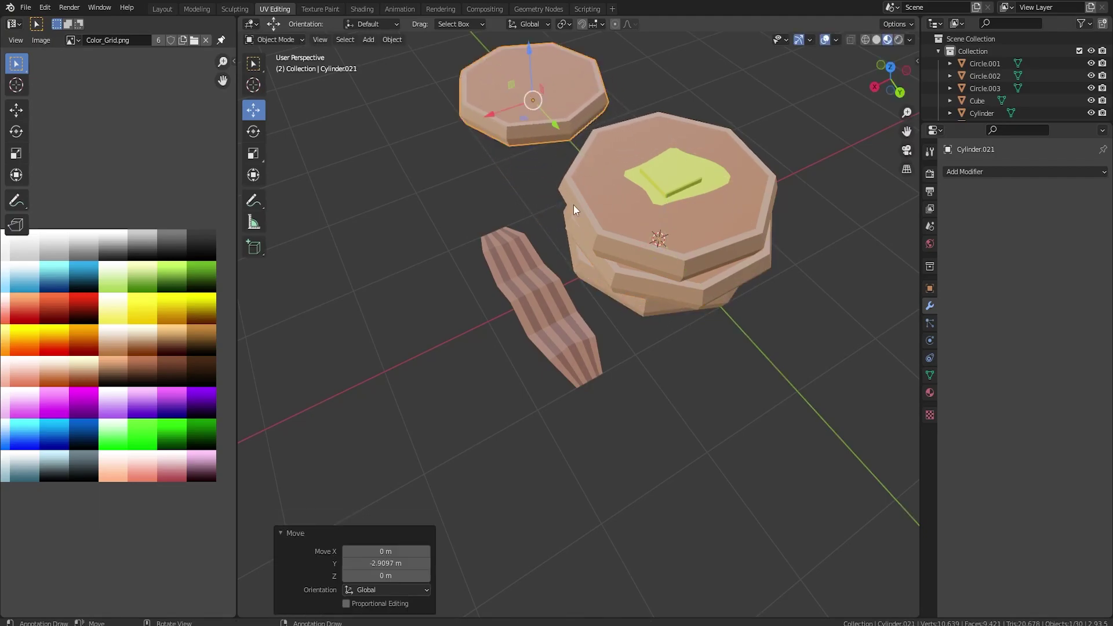
- Duplicate the striped strip and move the copy along the Y axis, beside the separate disc
left_click(524, 316)
key("shift+d")
key("Escape")
key("g")
key("y")
left_click(423, 145)
- Make a separate copy of the yellow block and sheet and place it beside the duplicated strip, ending with about 0.57 m along X
left_click(673, 168)
key("Tab")
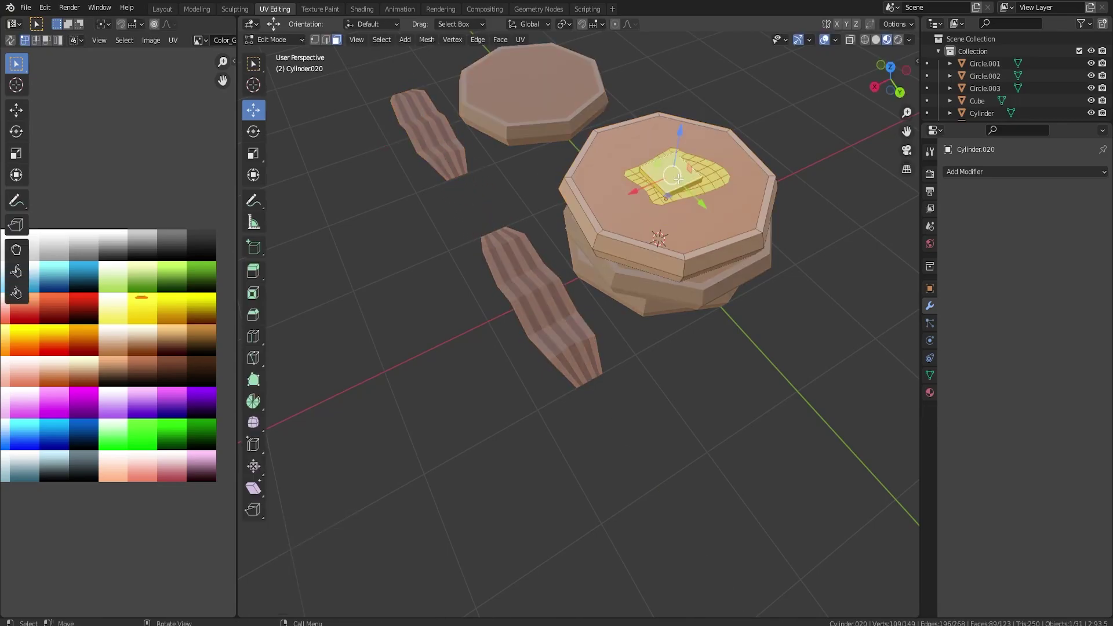
key("l")
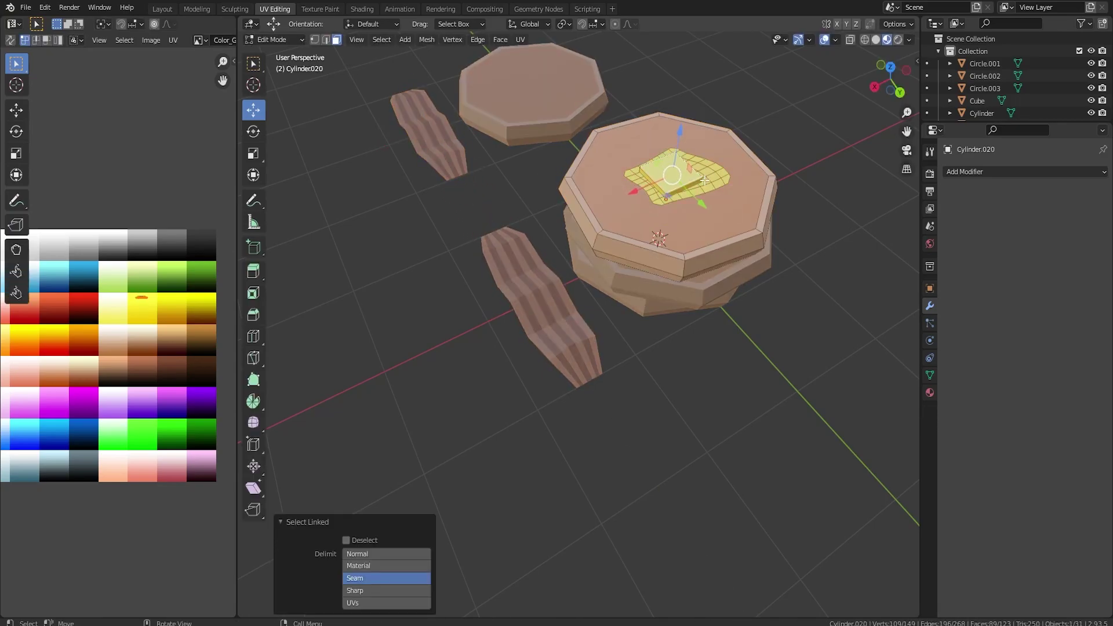
key("Tab")
key("g")
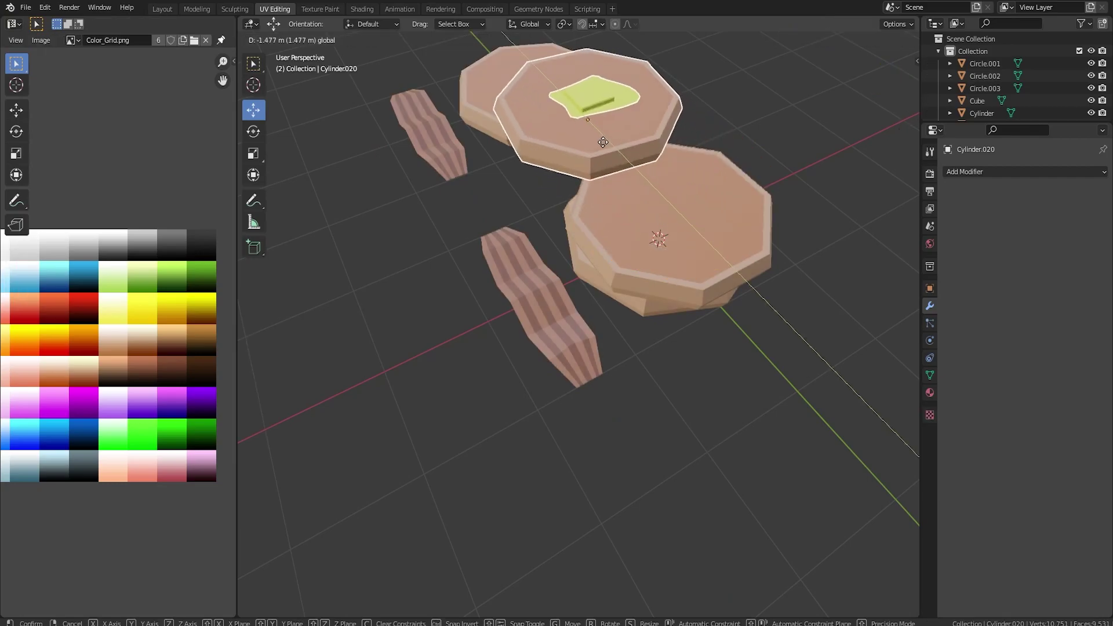
left_click_drag(669, 209, 684, 226)
left_click_drag(684, 227, 682, 223)
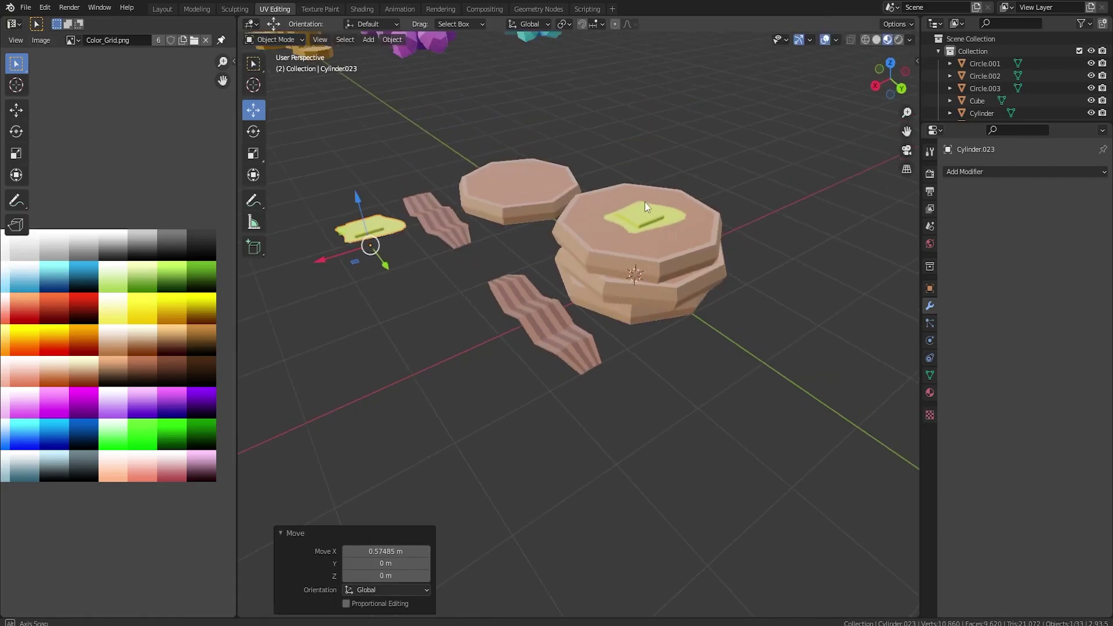
middle_click_drag(645, 202, 648, 194)
left_click(513, 210)
left_click(413, 253)
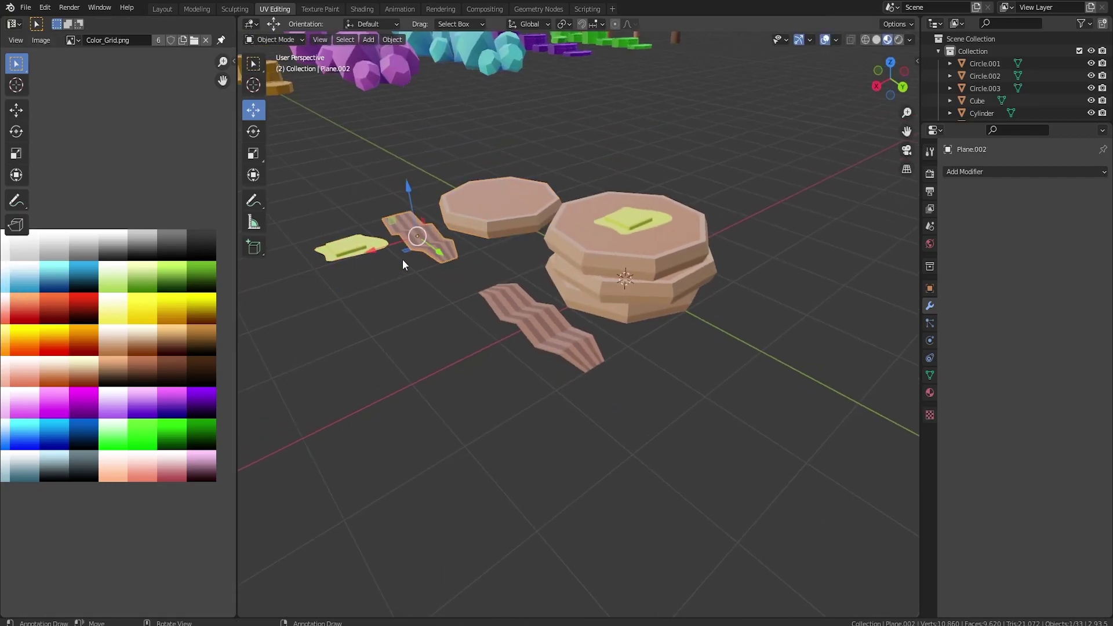
left_click(349, 252)
left_click(427, 306)
- Join the three stacked discs and the yellow topping into one object, with the bottom disc active
middle_click_drag(427, 306, 512, 271)
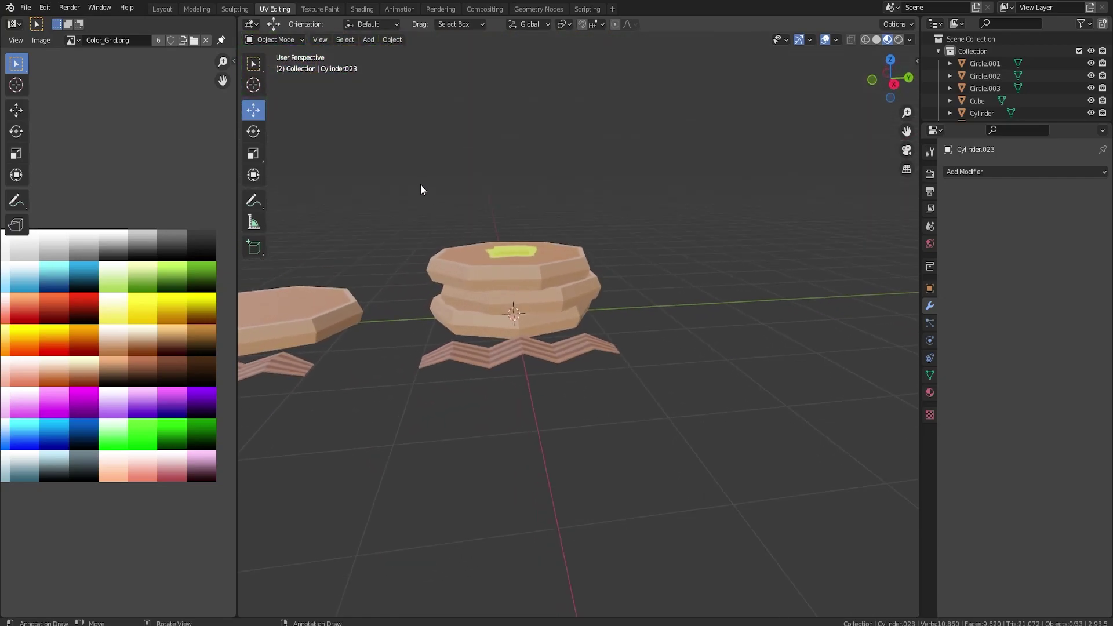
left_click_drag(420, 183, 604, 318)
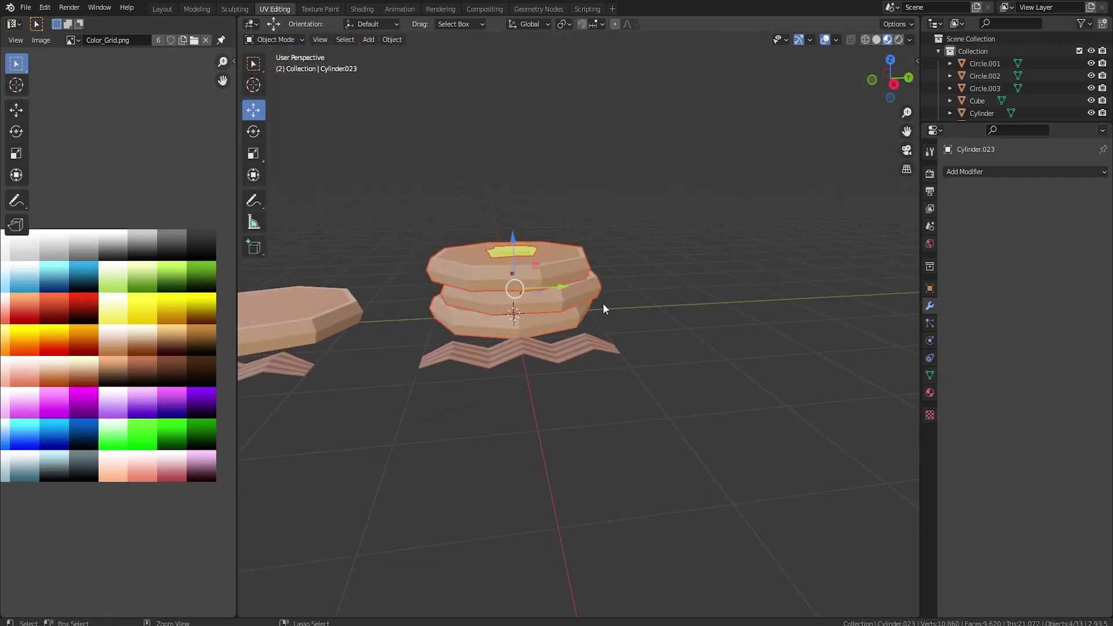
middle_click_drag(607, 298, 573, 292)
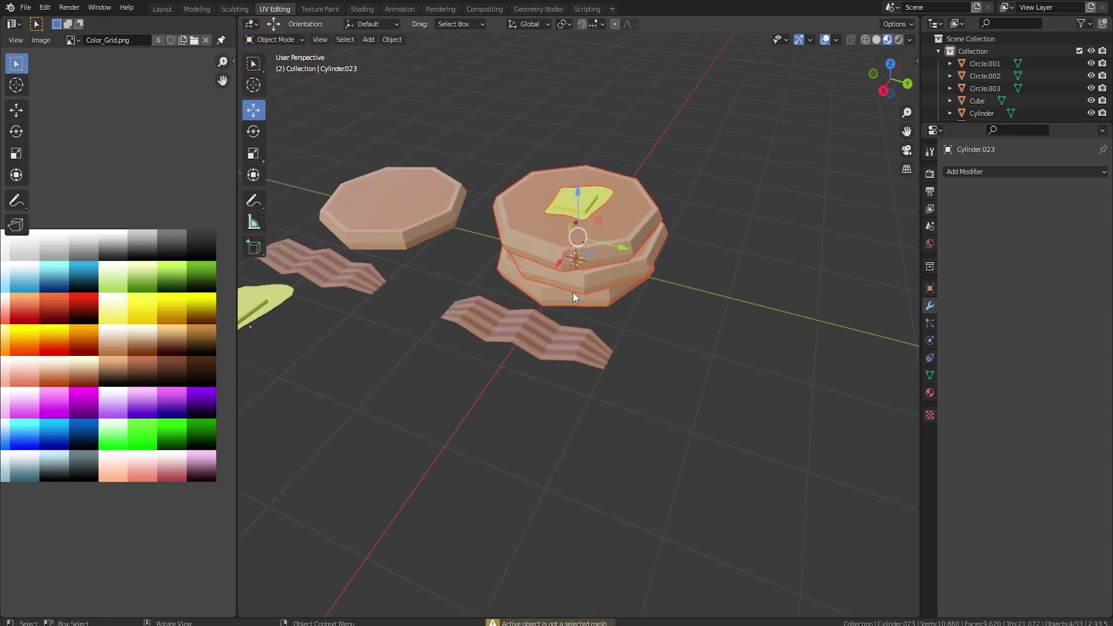
left_click(638, 223, "shift")
left_click(638, 275, "shift")
left_click(612, 294, "shift")
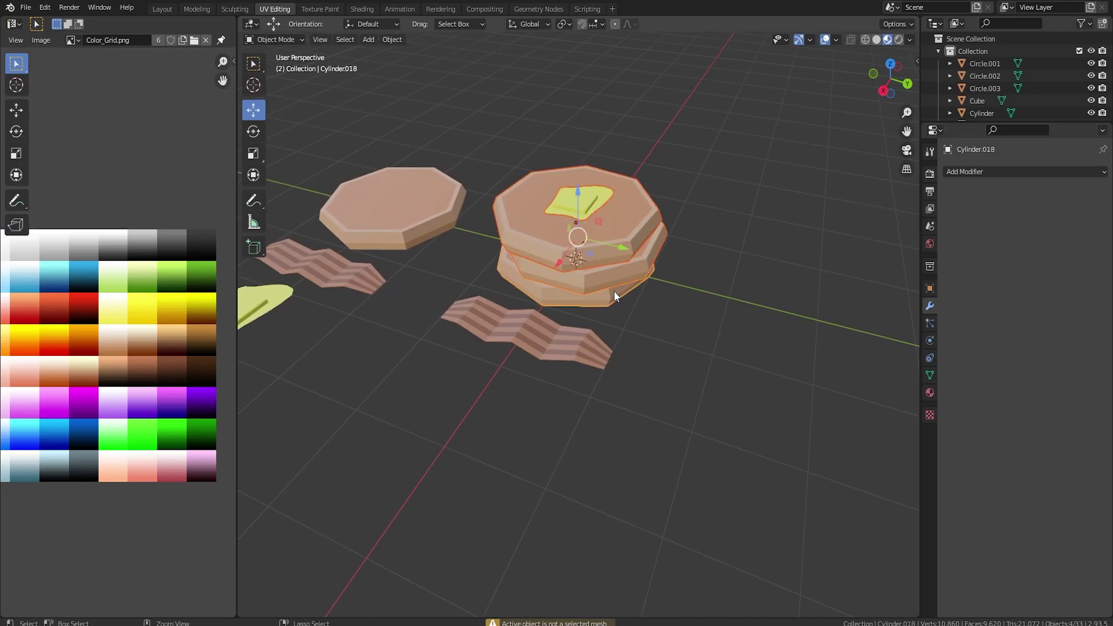
key("ctrl+j")
- Add a cylinder with 12 vertices, 1 m radius and 2 m depth at the world origin
middle_click_drag(677, 287, 675, 335)
left_click(642, 385)
key("shift+a")
mouse_move(676, 336)
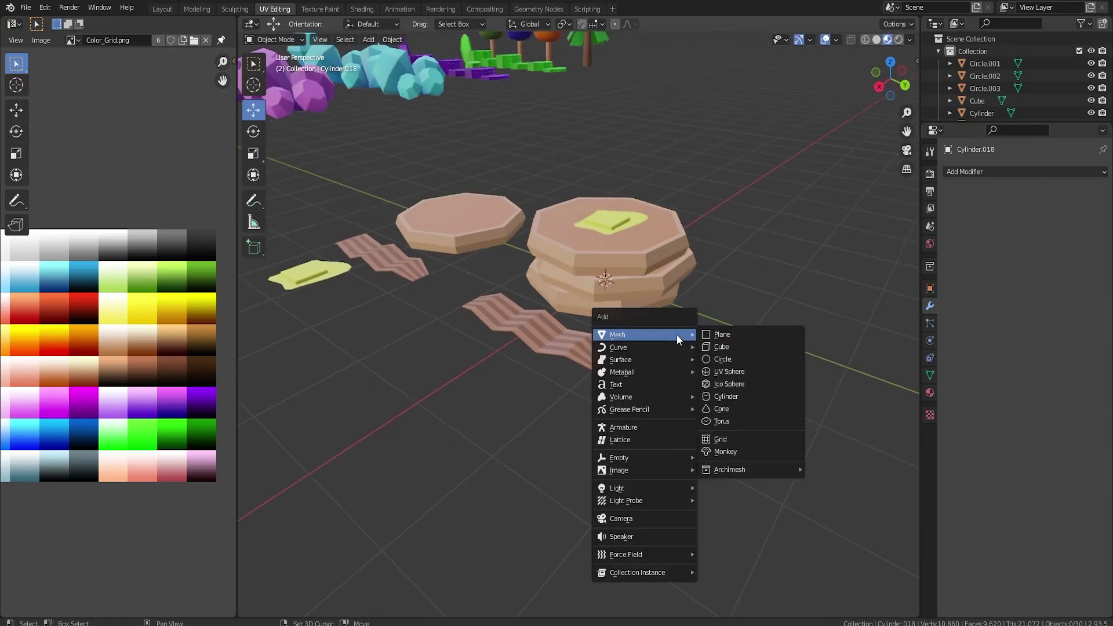
left_click(725, 396)
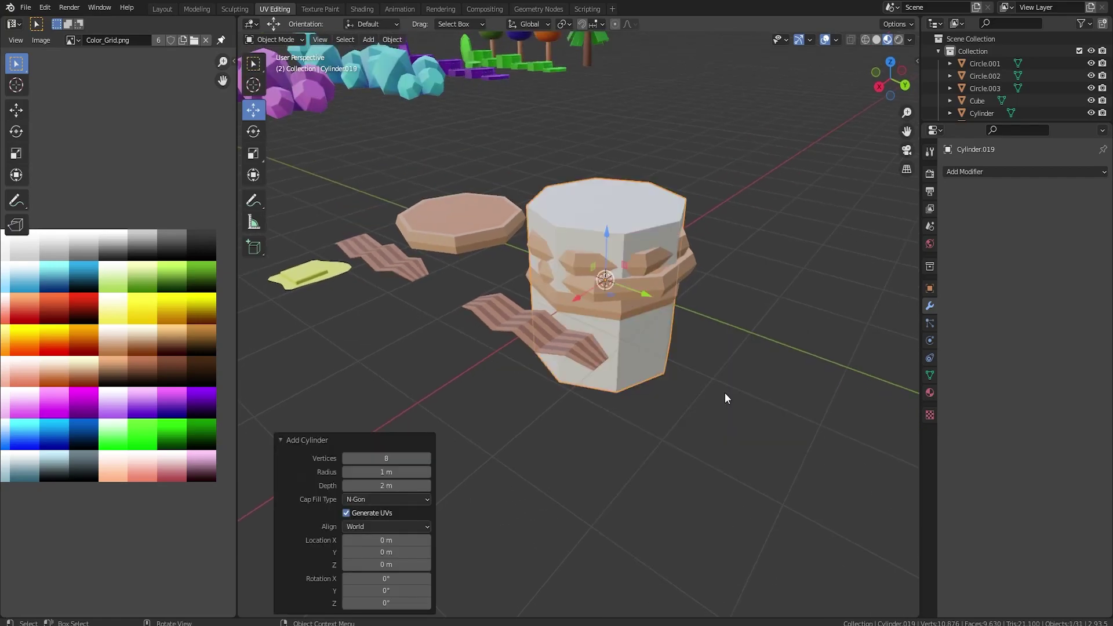
left_click(377, 459)
key("Return")
- Lower the cylinder's top face about 1.78 m and another 0.14 m along Z to leave a thin plate
key("Tab")
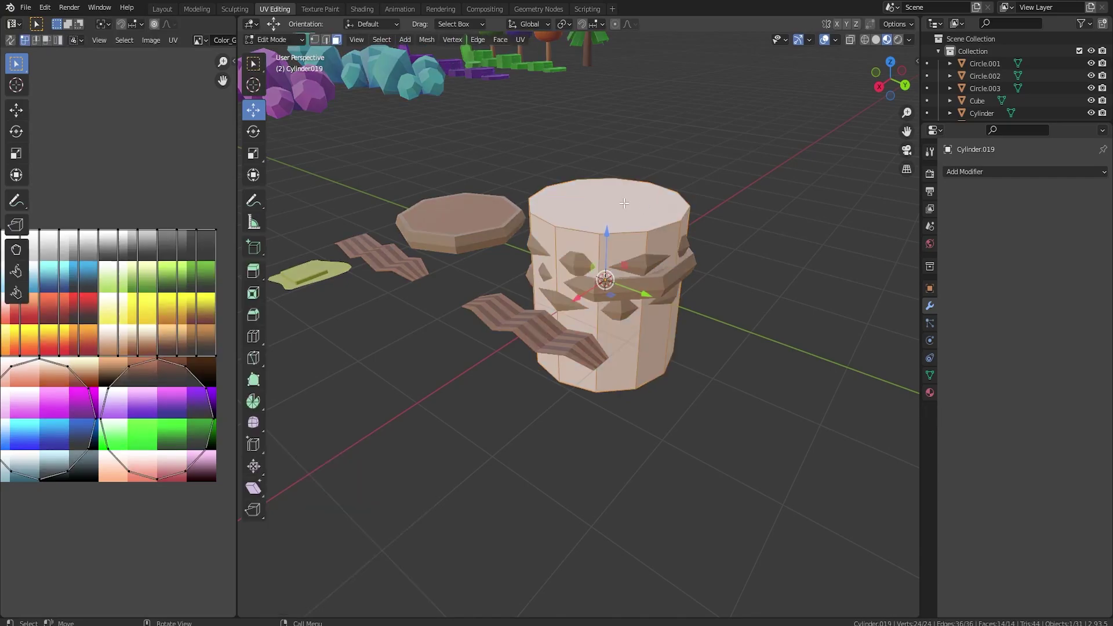
left_click(624, 203)
left_click_drag(611, 170, 598, 298)
middle_click_drag(617, 349, 597, 323)
scroll(615, 336, "up", 4)
middle_click_drag(660, 368, 620, 327, "shift")
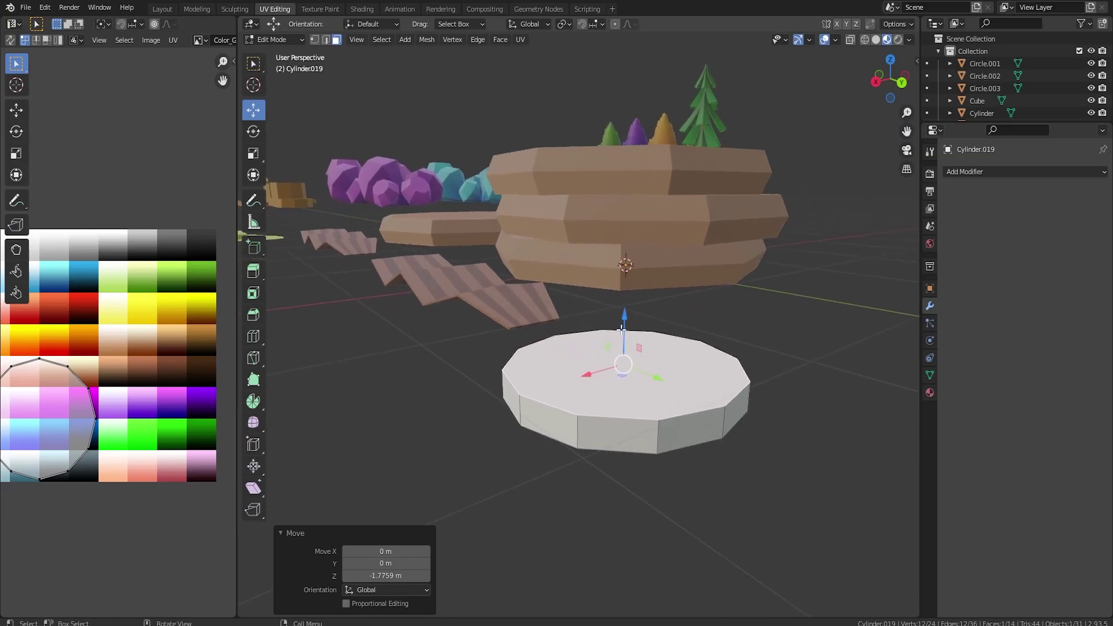
left_click_drag(625, 319, 634, 352)
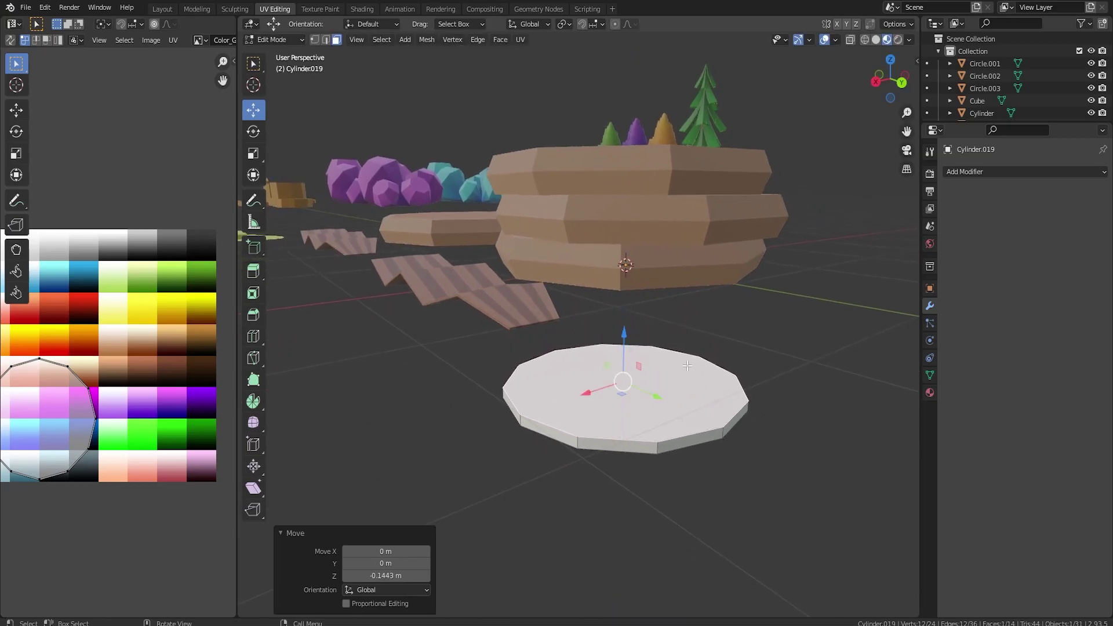
- Inset the plate's top face about 0.16 m and lower the inner face slightly
middle_click_drag(688, 387, 702, 415)
scroll(689, 395, "up", 2)
left_click(690, 418)
key("i")
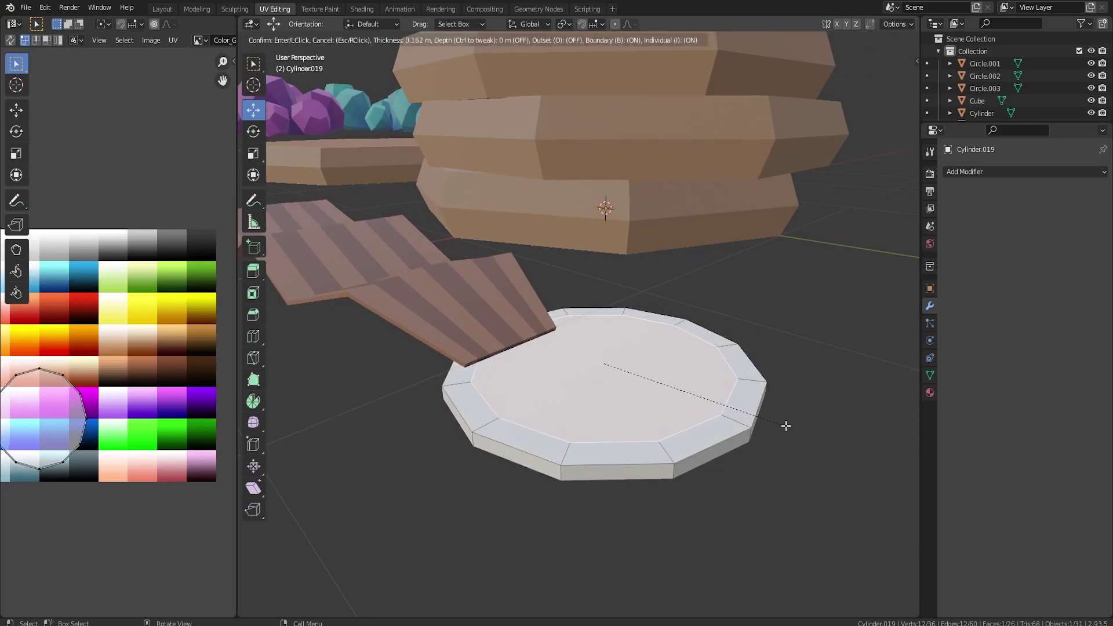
left_click(787, 428)
left_click_drag(603, 327, 602, 338)
- Extrude the ring of faces around the plate's outer side slightly outward along their normals
middle_click_drag(602, 337, 719, 554)
left_click(695, 532, "alt")
key("alt+e")
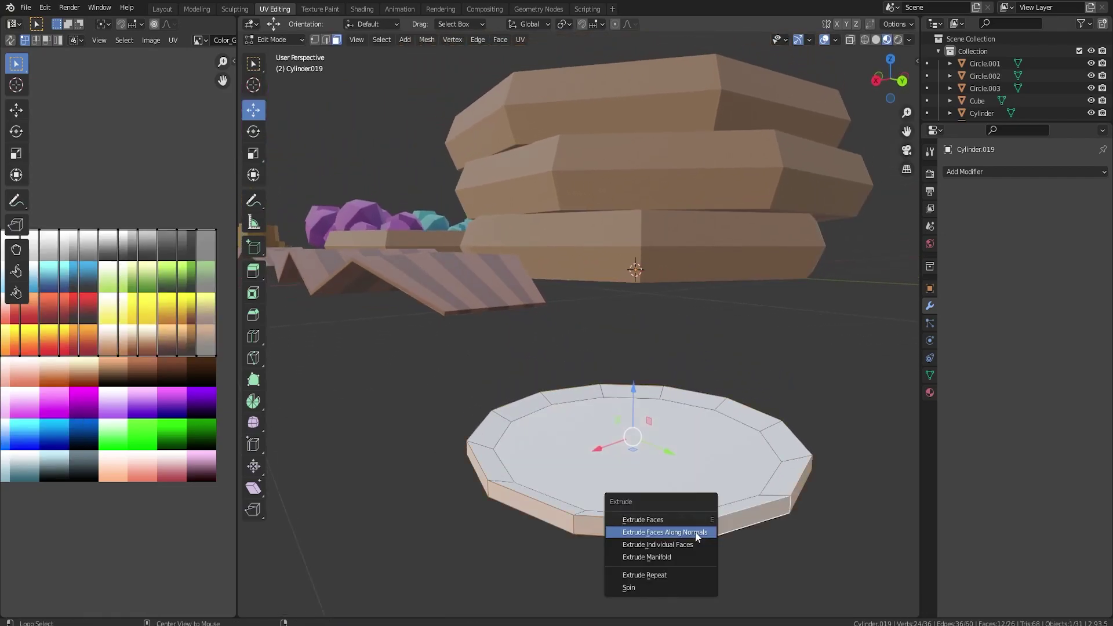
left_click(695, 531)
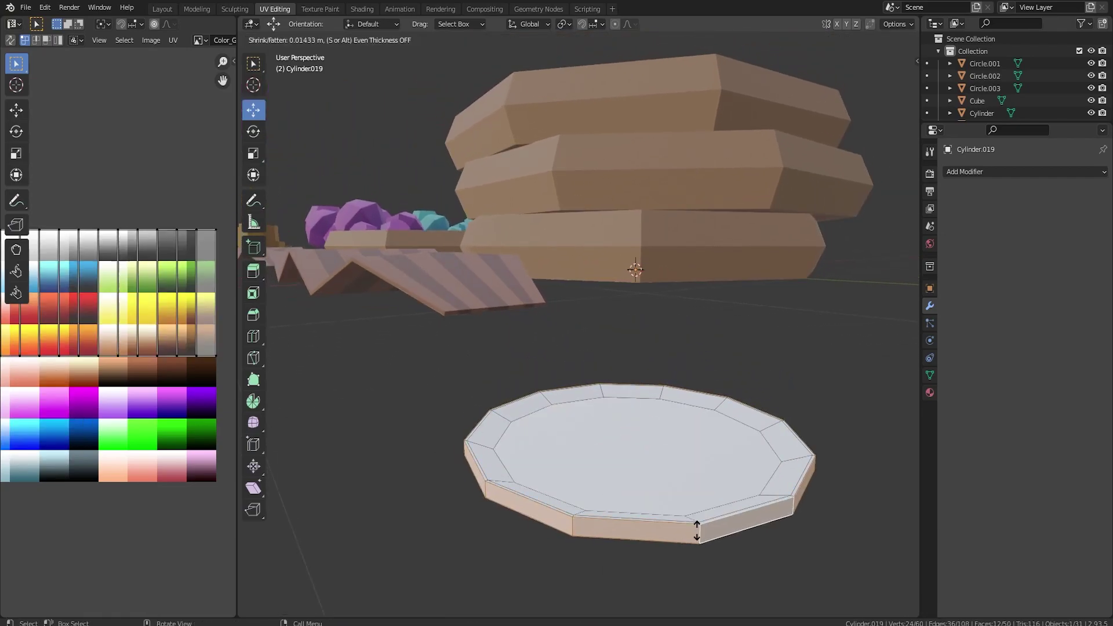
left_click(696, 527)
key("Tab")
- Shade the plate smooth and enable Auto Smooth at 30°
middle_click_drag(713, 525, 697, 432)
right_click(698, 426)
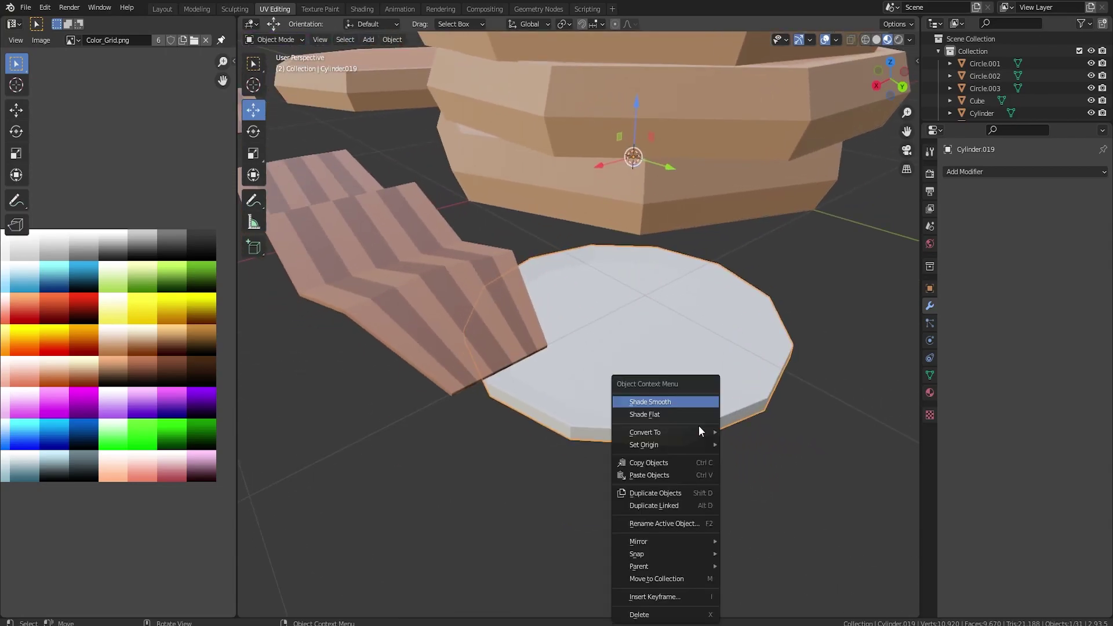
left_click(681, 402)
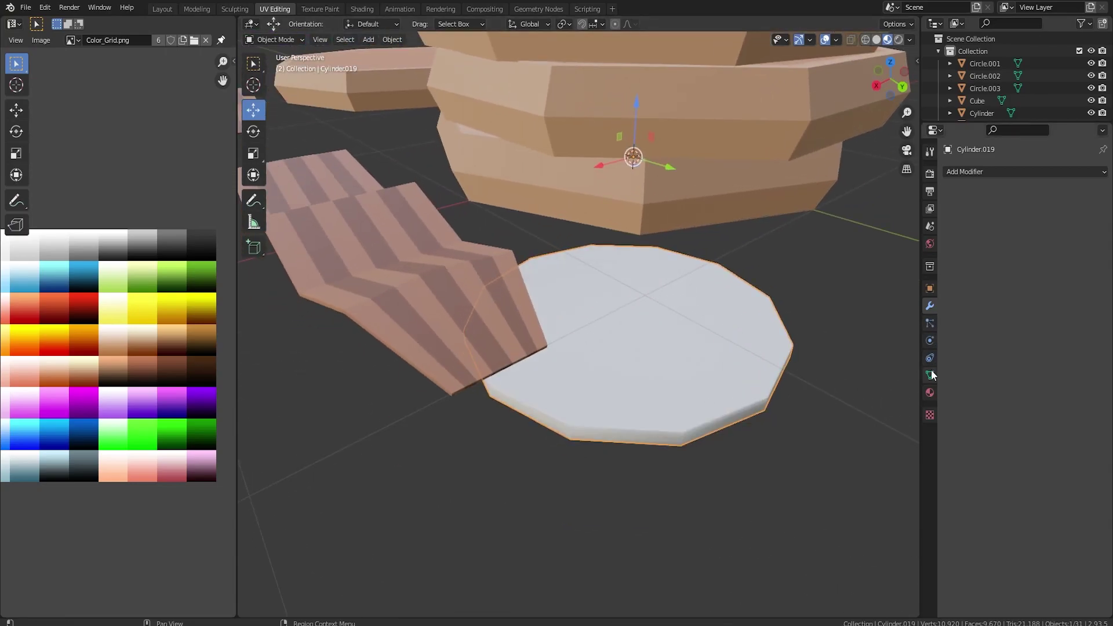
left_click(930, 375)
left_click(1011, 403)
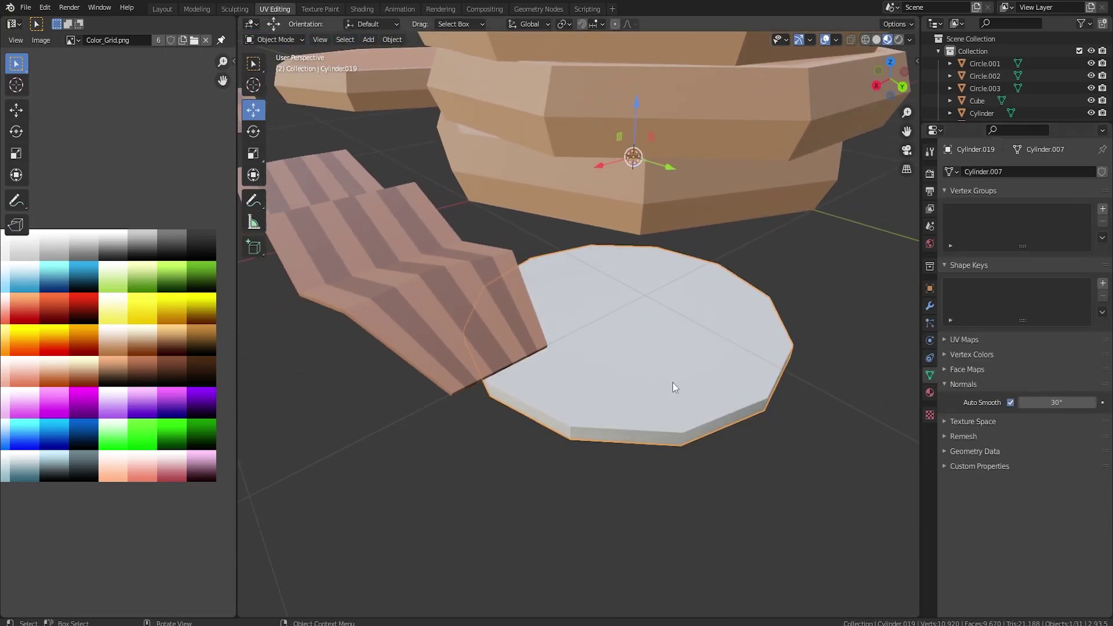
- Assign the existing Material.001 with the Color_Grid.png texture to the plate
left_click(949, 172)
left_click(930, 392)
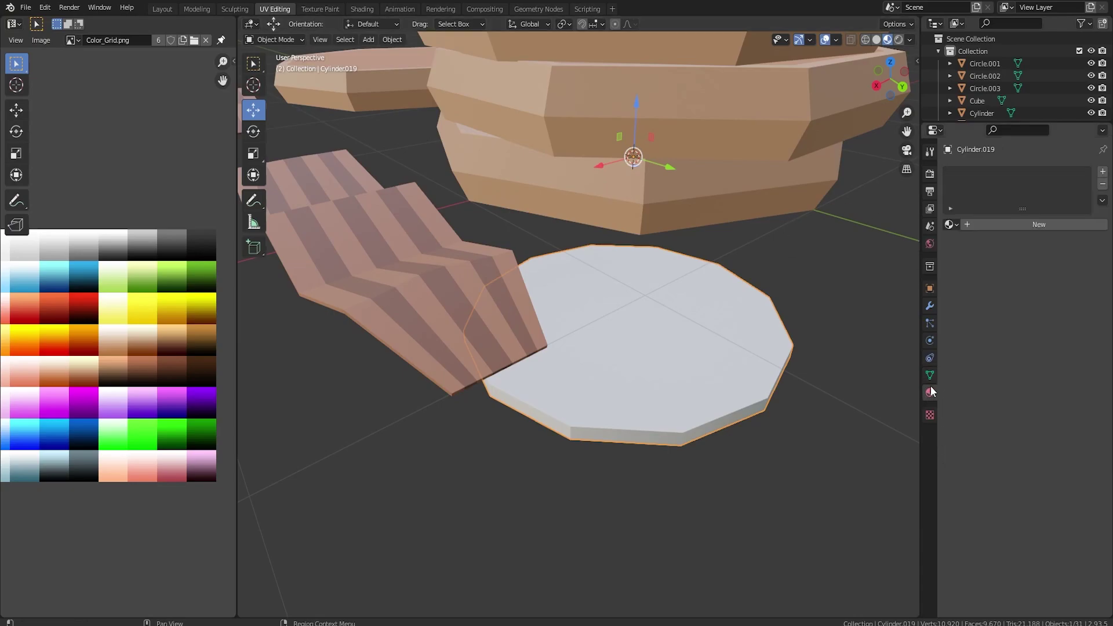
left_click(952, 224)
left_click(986, 253)
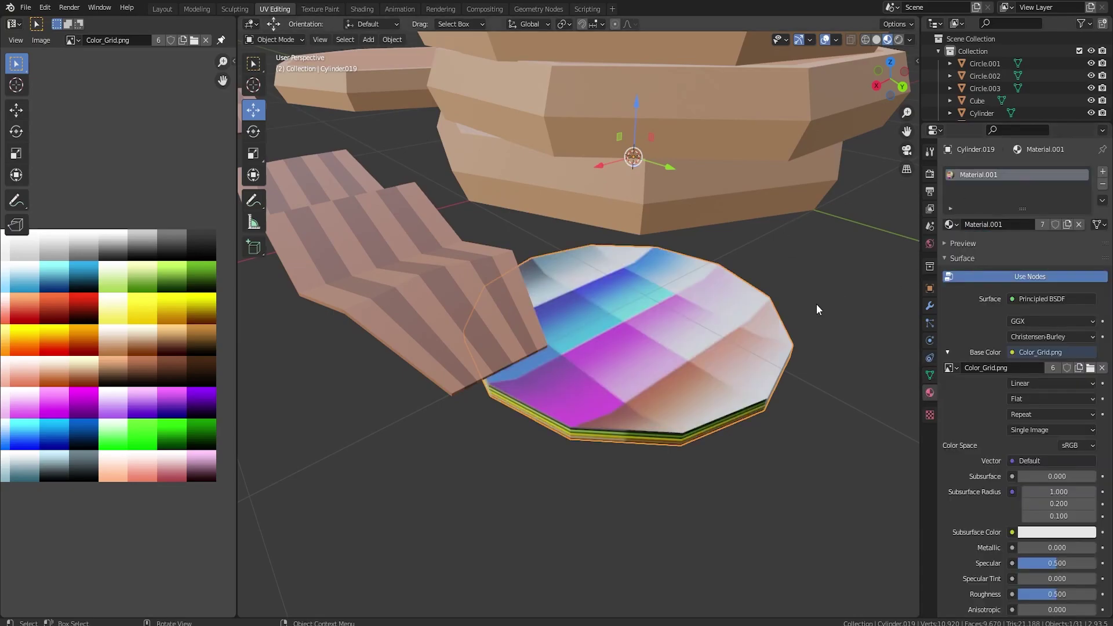
- Project the whole plate's UVs from the back view, shrink them and place them on the light grey swatch
key("Tab")
key("a")
key("ctrl+KP_1")
key("u")
left_click(722, 392)
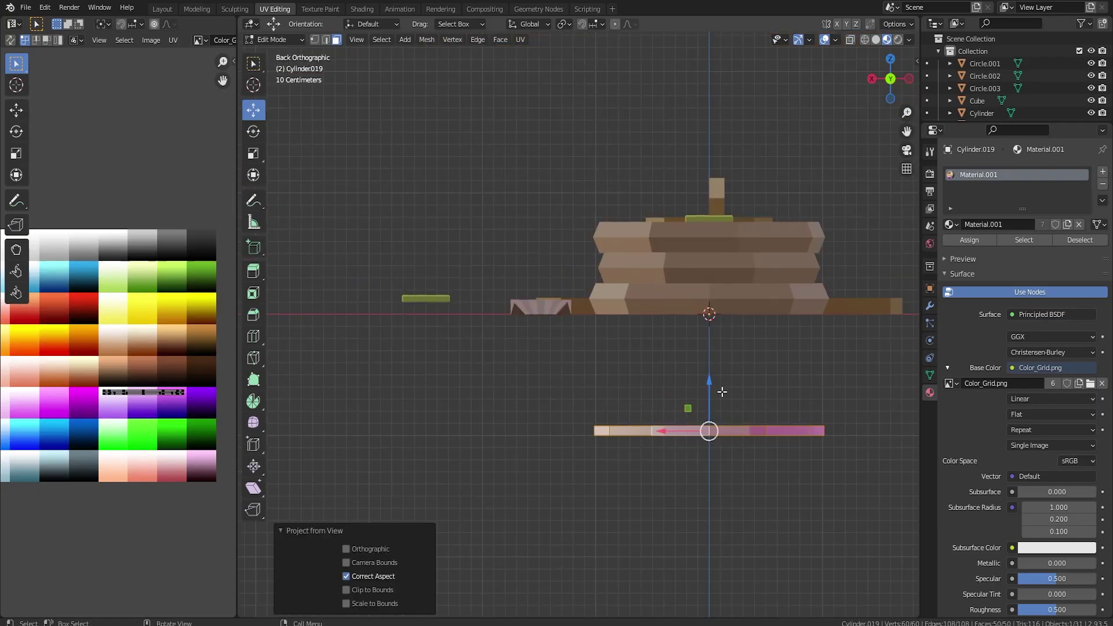
key("a")
key("s")
left_click(135, 427)
key("g")
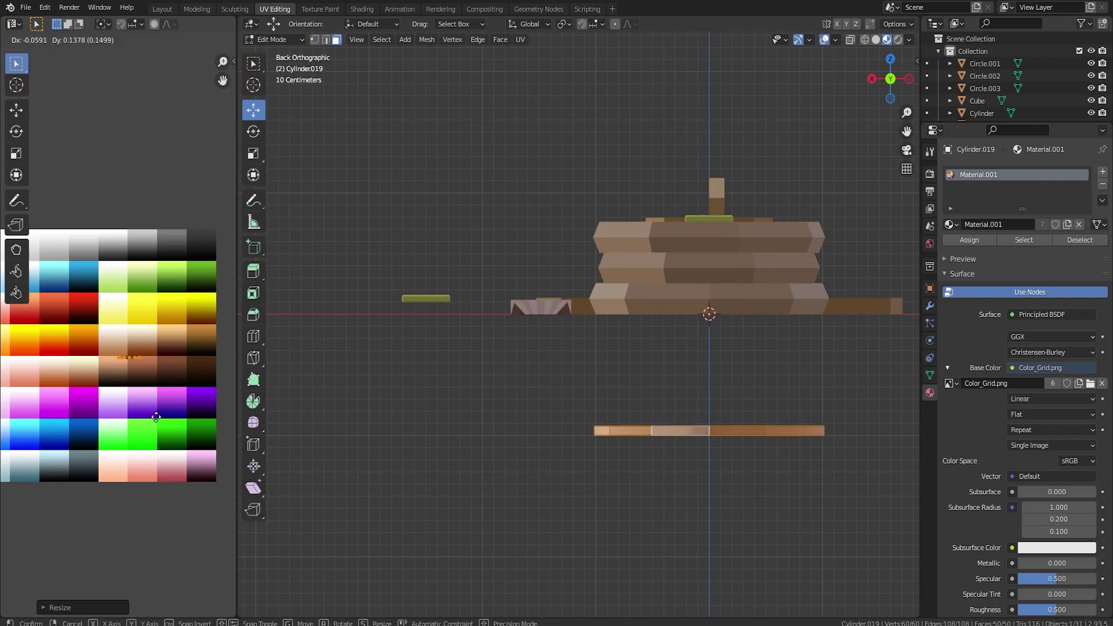
left_click(143, 309)
key("Tab")
- Scale the plate up by about 3.21 and move its geometry to its origin
mouse_move(684, 406)
middle_mouse_down()
mouse_move(550, 405)
mouse_move(673, 407)
middle_mouse_up()
scroll(674, 407, "down", 2)
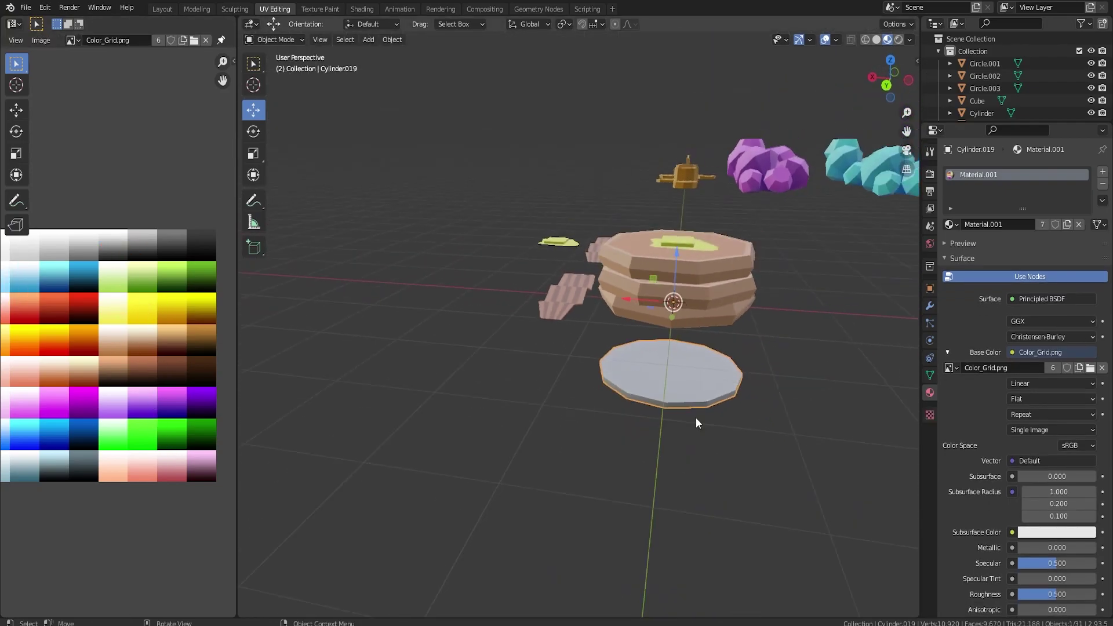
key("s")
left_click(496, 470)
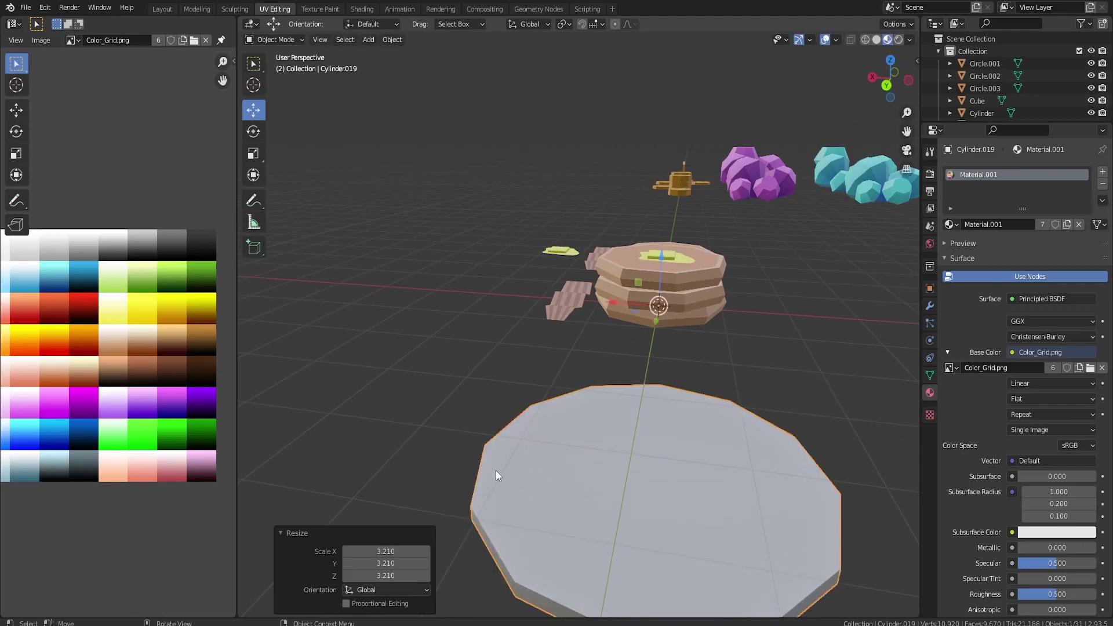
right_click(655, 461)
mouse_move(629, 445)
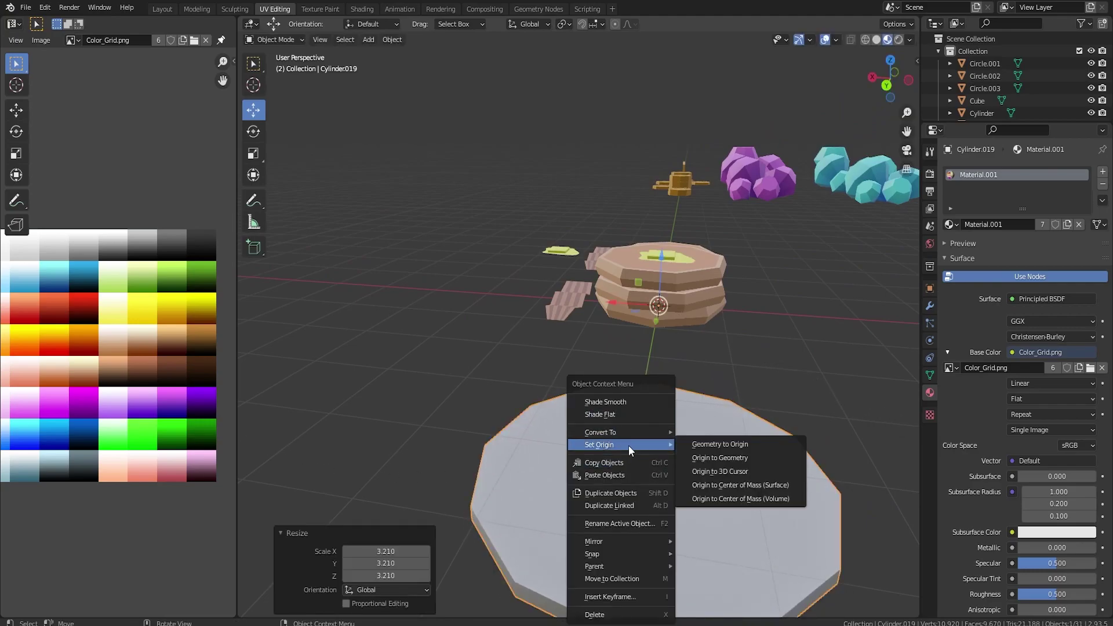
left_click(739, 449)
- Scale the plate down to about 0.6 so it fits around the disc stack and the strip
middle_click_drag(676, 408, 704, 445)
key("s")
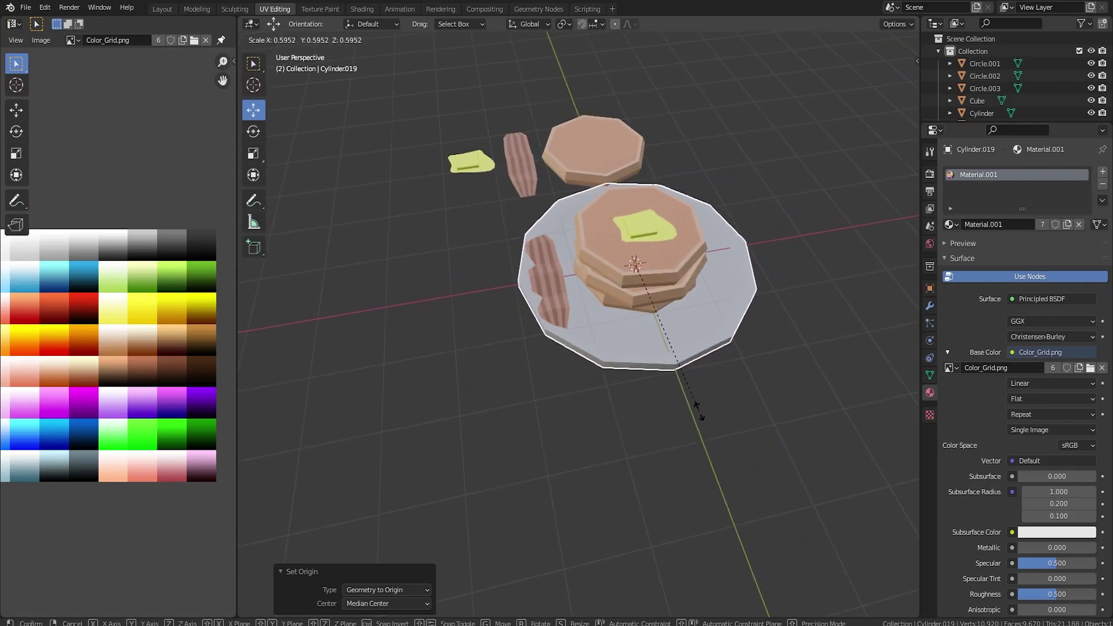
left_click(697, 409)
- Mark the edge loop around the plate's recessed inner face as sharp
middle_click_drag(697, 406, 620, 258)
scroll(637, 329, "up", 6)
key("Tab")
left_click(458, 352)
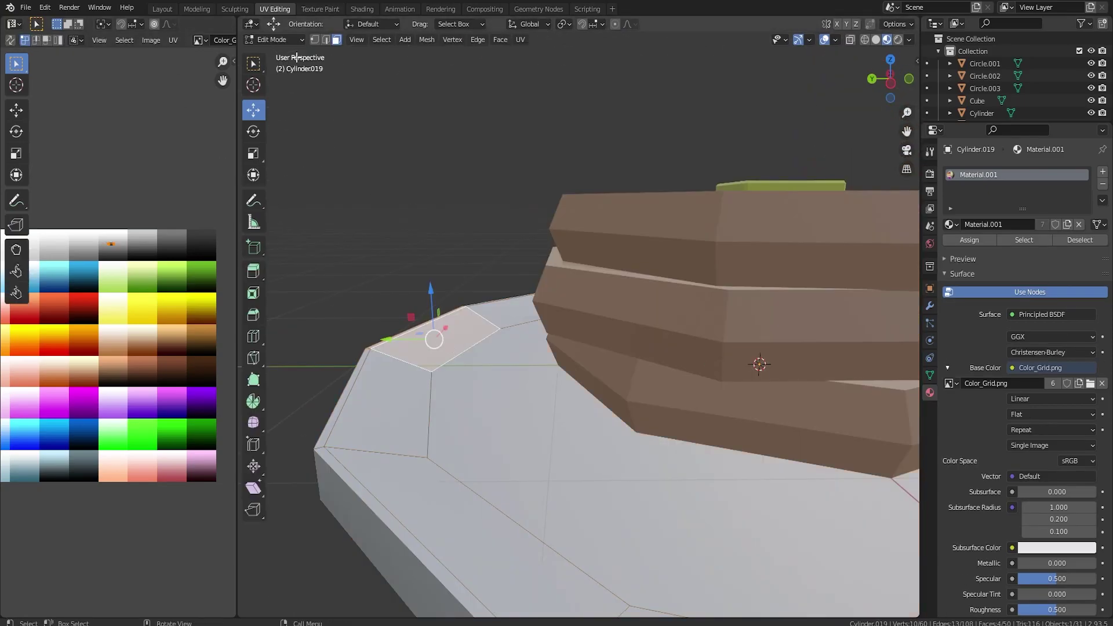
left_click(327, 40)
left_click(472, 342, "alt")
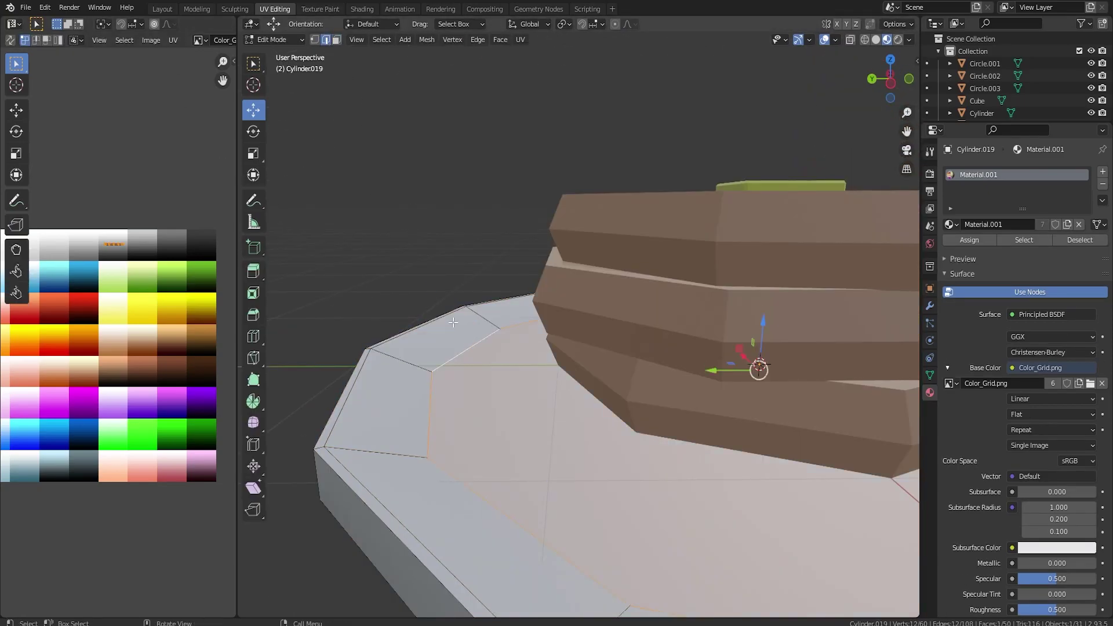
left_click(478, 40)
left_click(513, 288)
key("Tab")
middle_click_drag(474, 288, 478, 260)
- Mark the plate's outer rim edge loop as sharp
key("Tab")
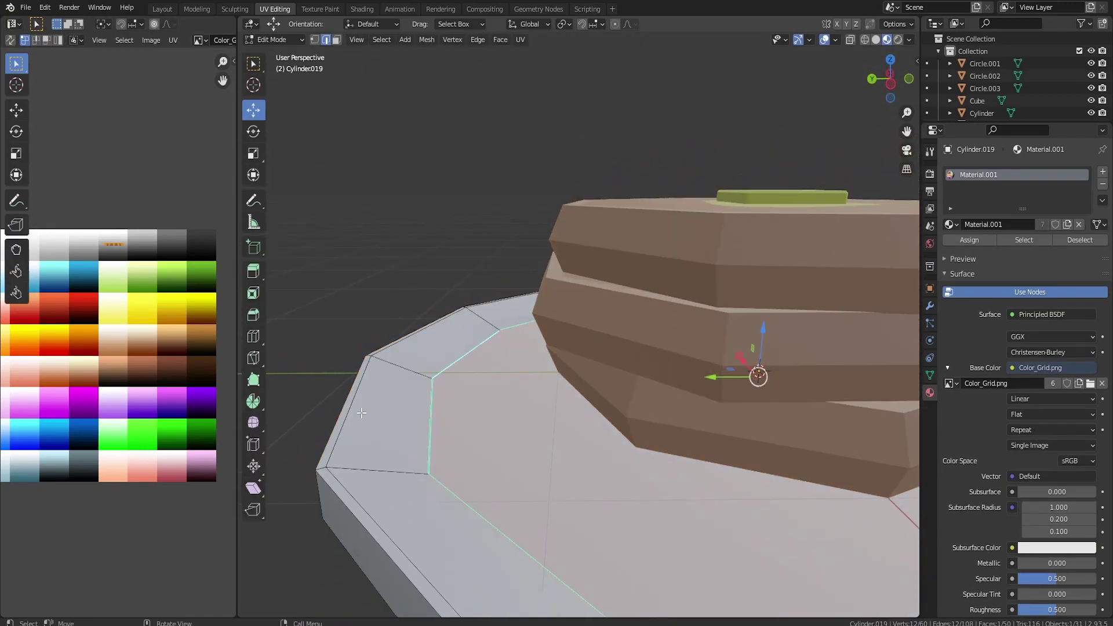
left_click(475, 44)
left_click(510, 289)
key("Tab")
middle_click_drag(436, 354, 398, 361)
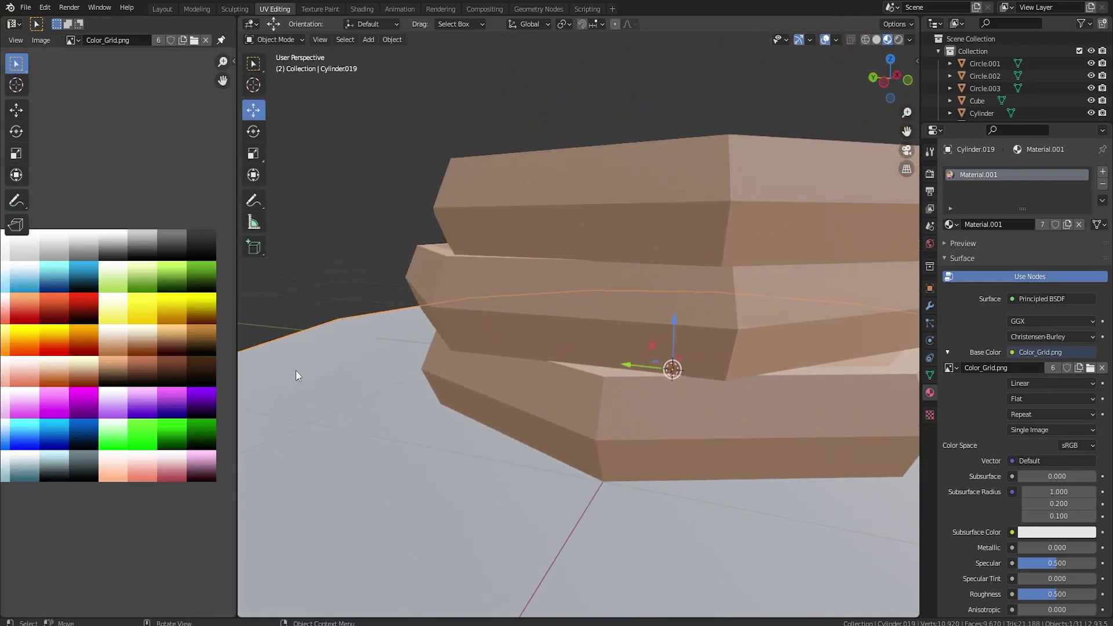
- Lower the plate's bottom face slightly and scale it to 0.865
middle_click_drag(301, 379, 341, 365)
scroll(339, 353, "up", 4)
key("Tab")
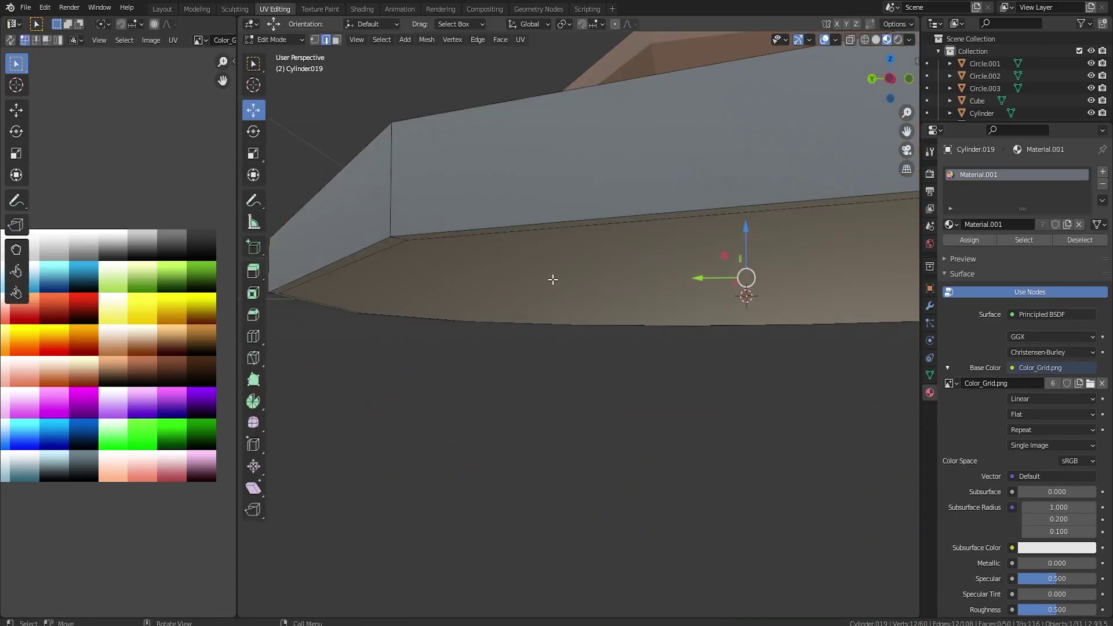
left_click(553, 279)
scroll(553, 284, "down", 4)
left_click(335, 40)
left_click(594, 322)
left_click_drag(678, 281, 678, 288)
key("s")
left_click(776, 462)
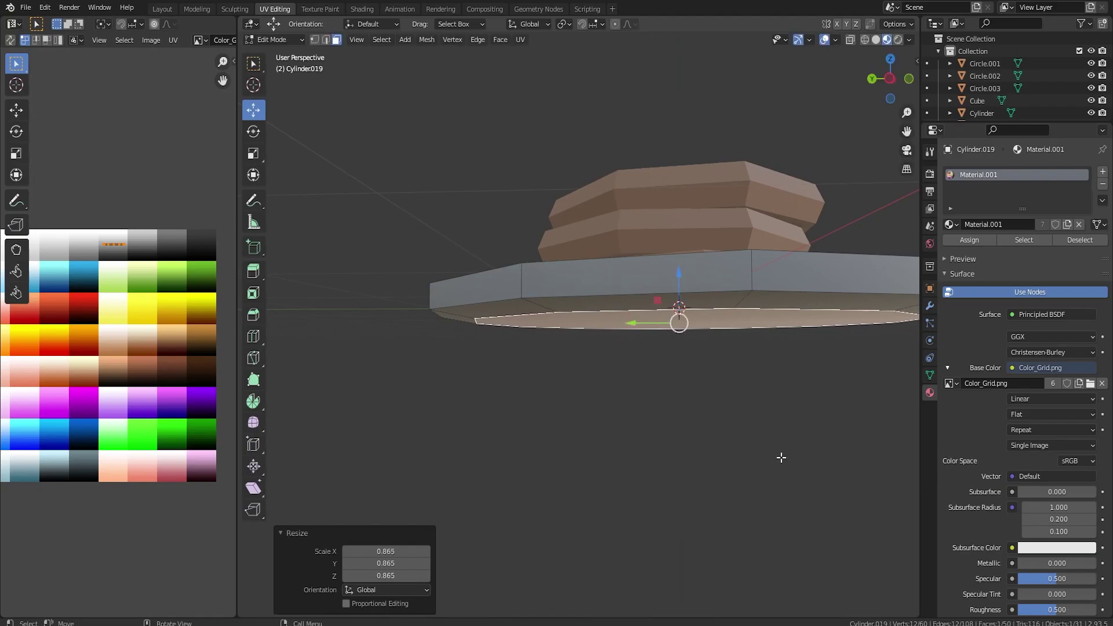
- Extrude the plate's bottom face about 0.023 m and scale the new face to 0.930
key("e")
left_click(805, 468)
key("s")
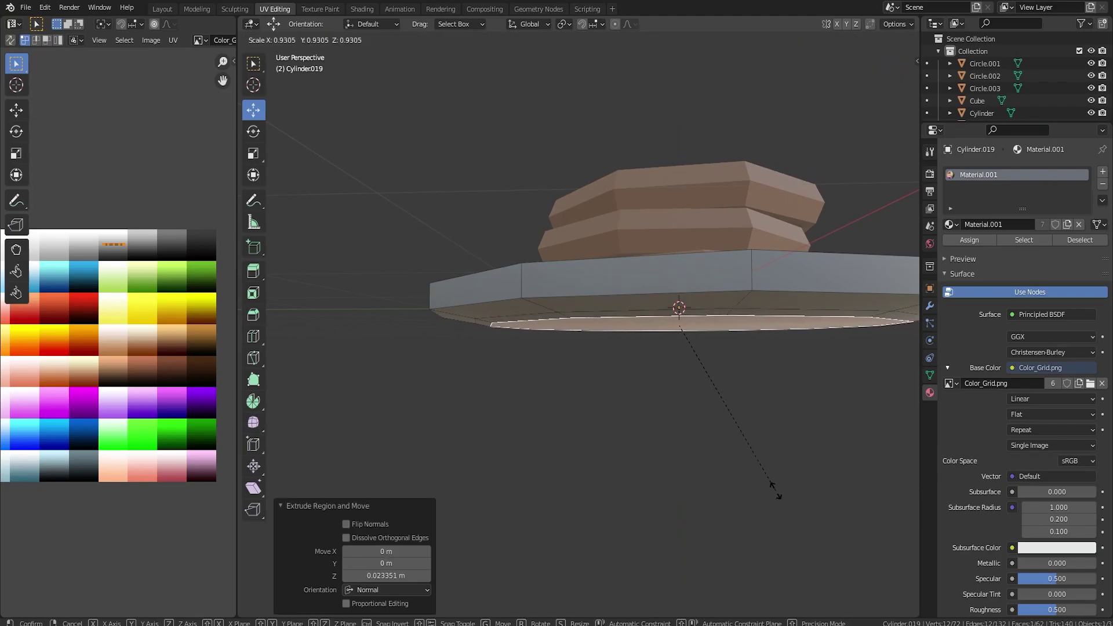
left_click(775, 493)
- Inset the plate's bottom face slightly and extrude the inner face to form a raised foot ring
key("i")
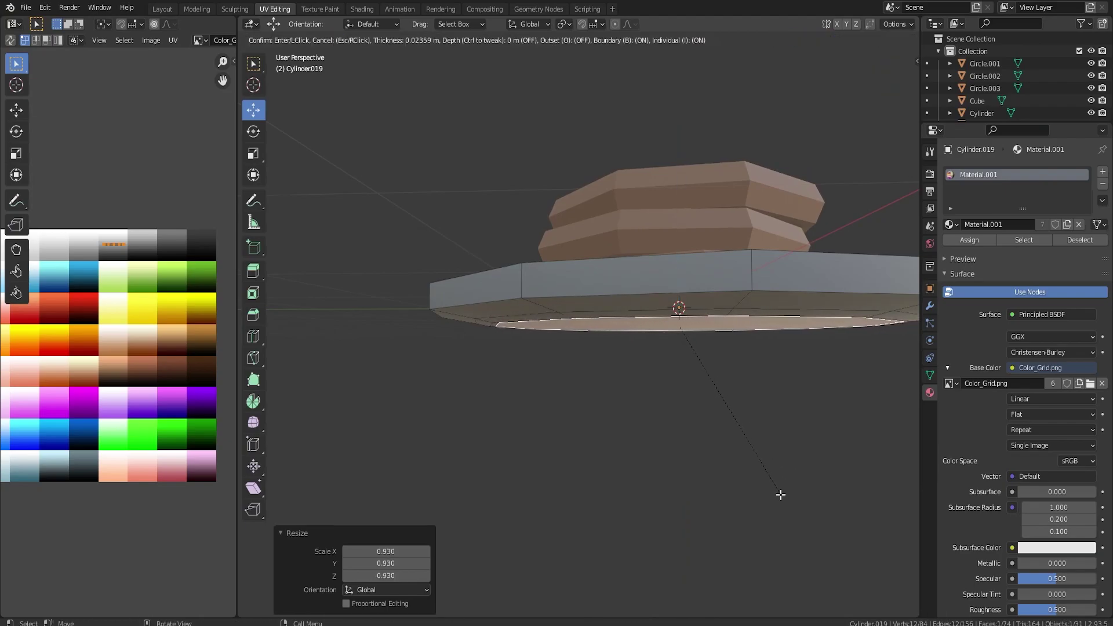
left_click(783, 500)
key("e")
left_click(782, 502)
key("Tab")
middle_click_drag(770, 506, 746, 492)
key("Tab")
scroll(564, 279, "down", 3)
key("Tab")
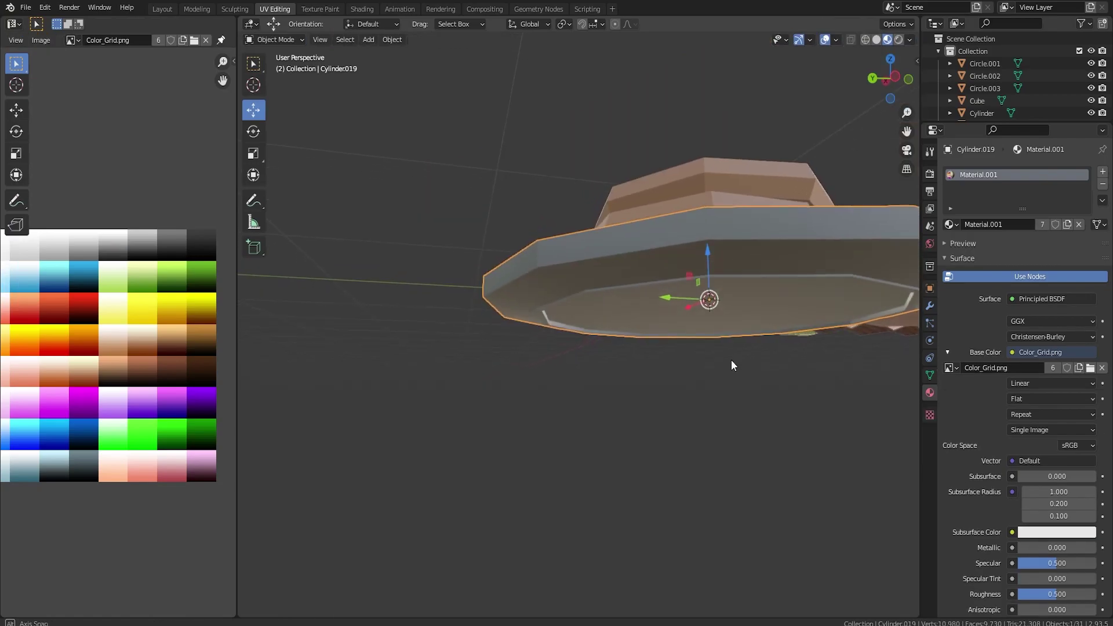
- Reposition the pancake stack on the plate, moving it about 0.07 m along Y
middle_click_drag(733, 360, 777, 454)
scroll(692, 319, "down", 3)
middle_click_drag(691, 318, 631, 361)
left_click(631, 360)
key("g")
left_click_drag(656, 357, 686, 335)
middle_click_drag(700, 348, 721, 406)
scroll(581, 253, "up", 3)
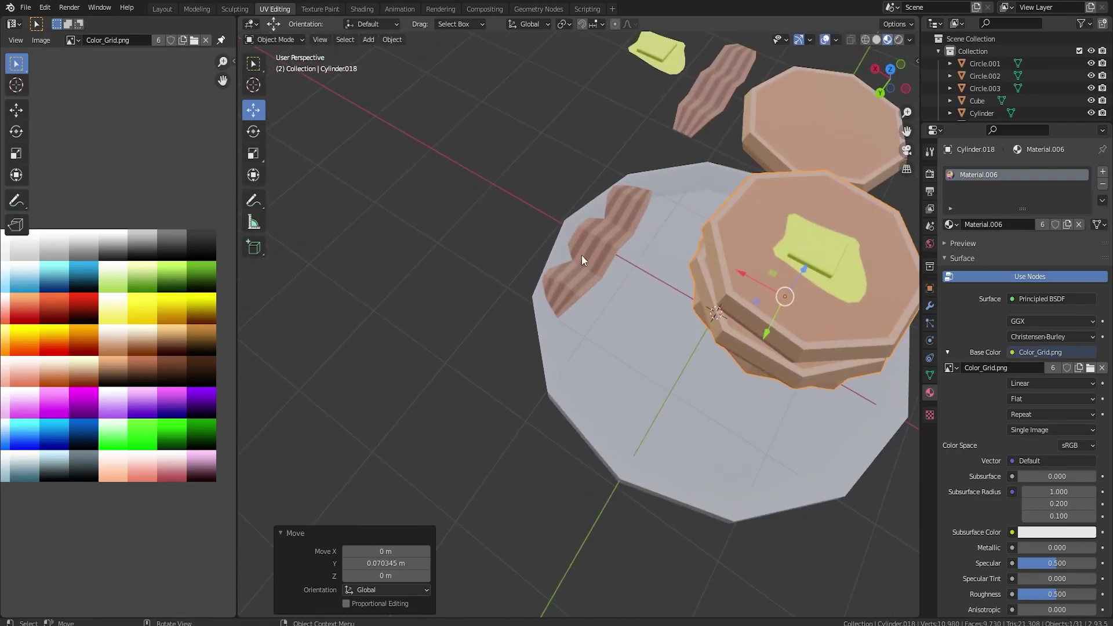
- Move the bacon strip on the plate about -0.257 m along X, closer to the pancakes
left_click(583, 254)
key("g")
key("x")
left_click(618, 259)
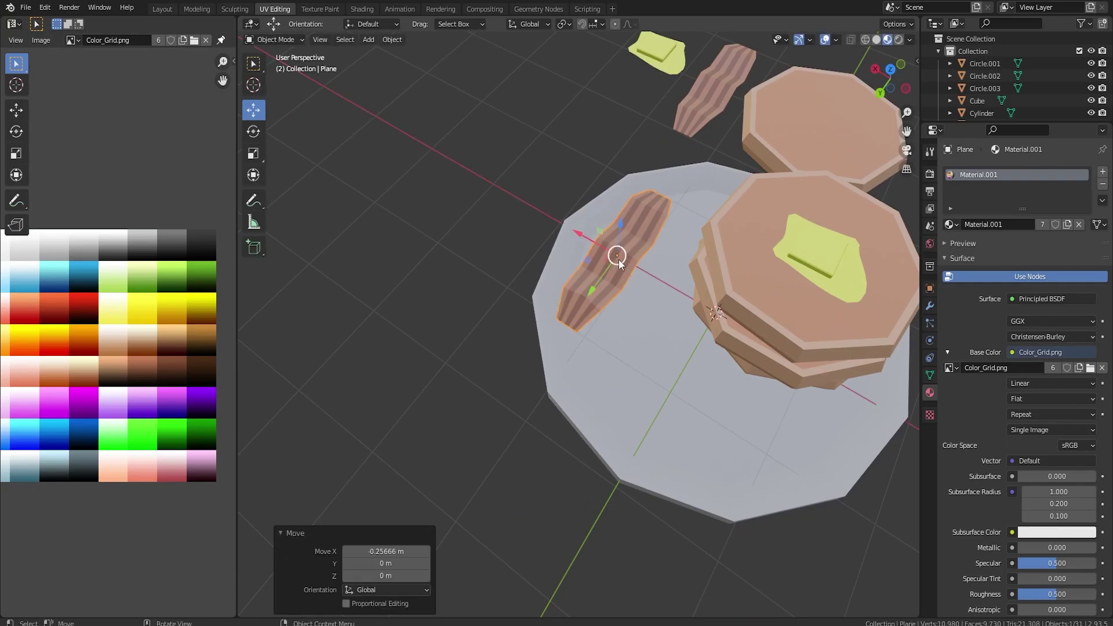
- Narrow the bacon strip on the plate by scaling it to 0.793 along X
middle_click_drag(644, 276, 685, 280)
scroll(686, 280, "up", 3)
scroll(684, 281, "down", 1)
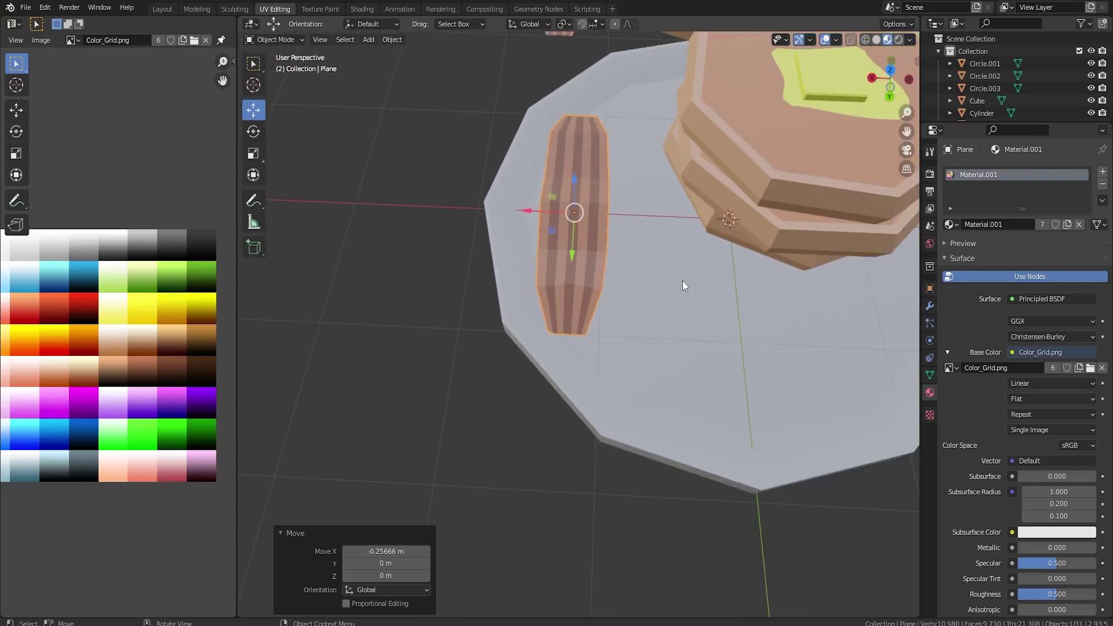
key("s")
key("x")
left_click(656, 273)
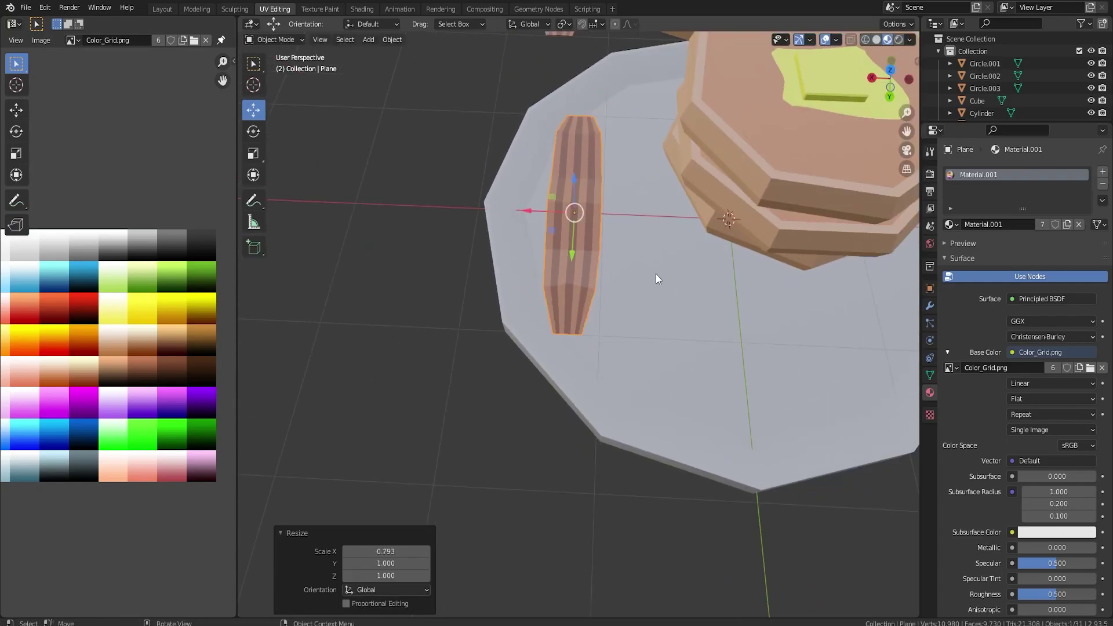
- Duplicate the bacon strip and place the copy about -0.455 m along X beside the original
key("shift+d")
key("g")
key("x")
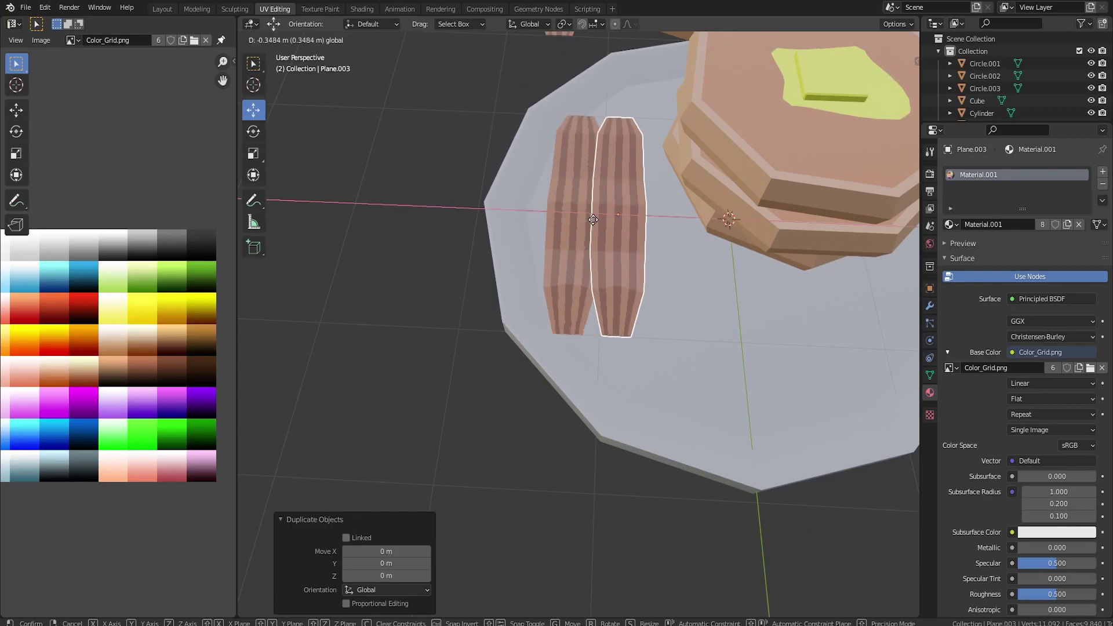
left_click(615, 218)
- Rotate the two bacon strips slightly in top view and shift the outer strip along X toward the rim
key("KP_1")
key("KP_7")
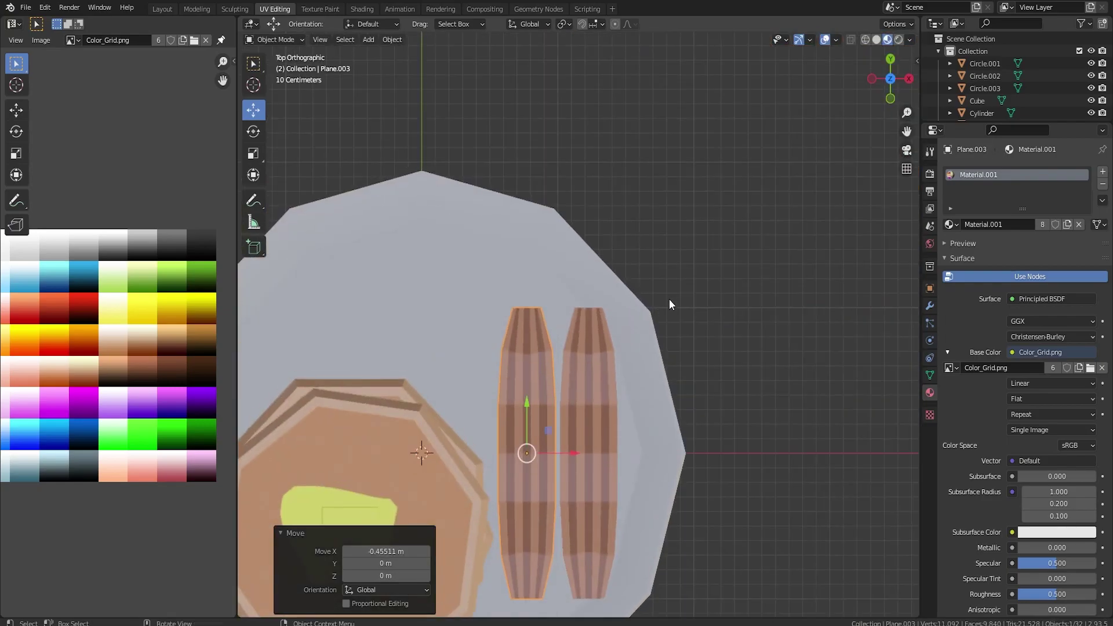
left_click(594, 358)
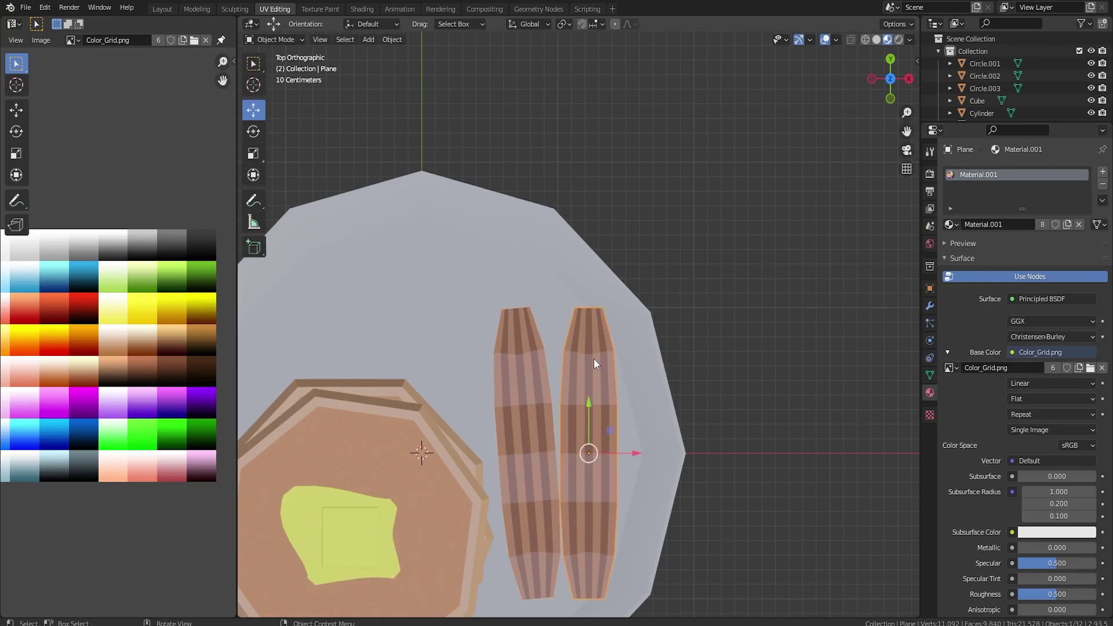
key("r")
left_click(687, 302)
left_click_drag(613, 454, 623, 454)
middle_click_drag(676, 426, 542, 339)
scroll(542, 340, "down", 3)
left_click(625, 340)
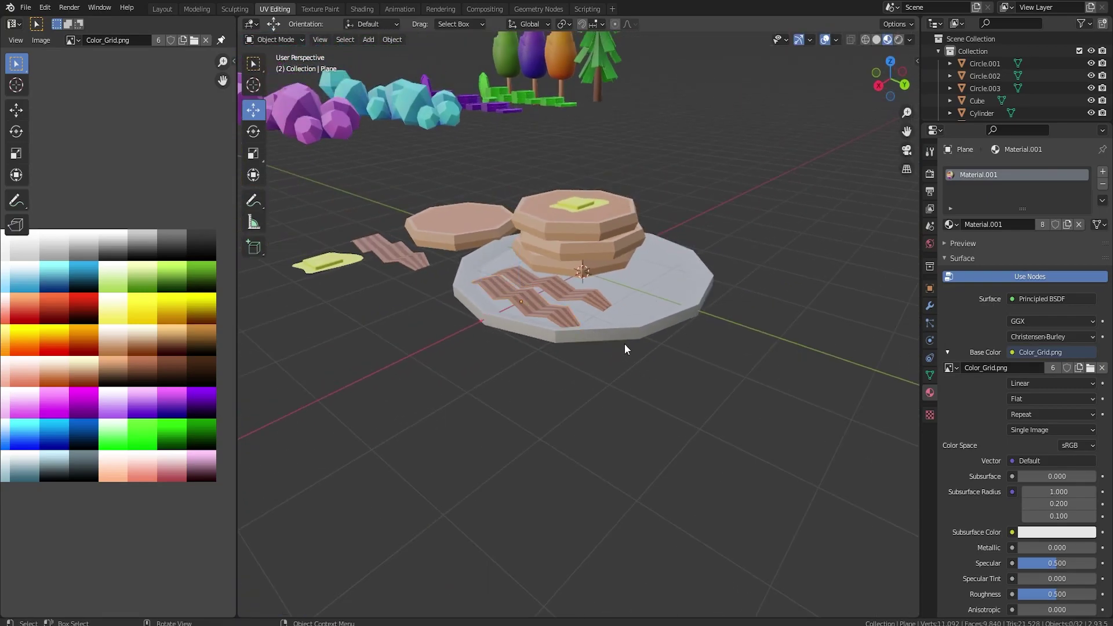
- Duplicate the plate, scale the copy down and place it behind the separate pancake, moving it about -2.116 m along X
middle_click_drag(624, 340, 617, 303)
left_click(617, 303)
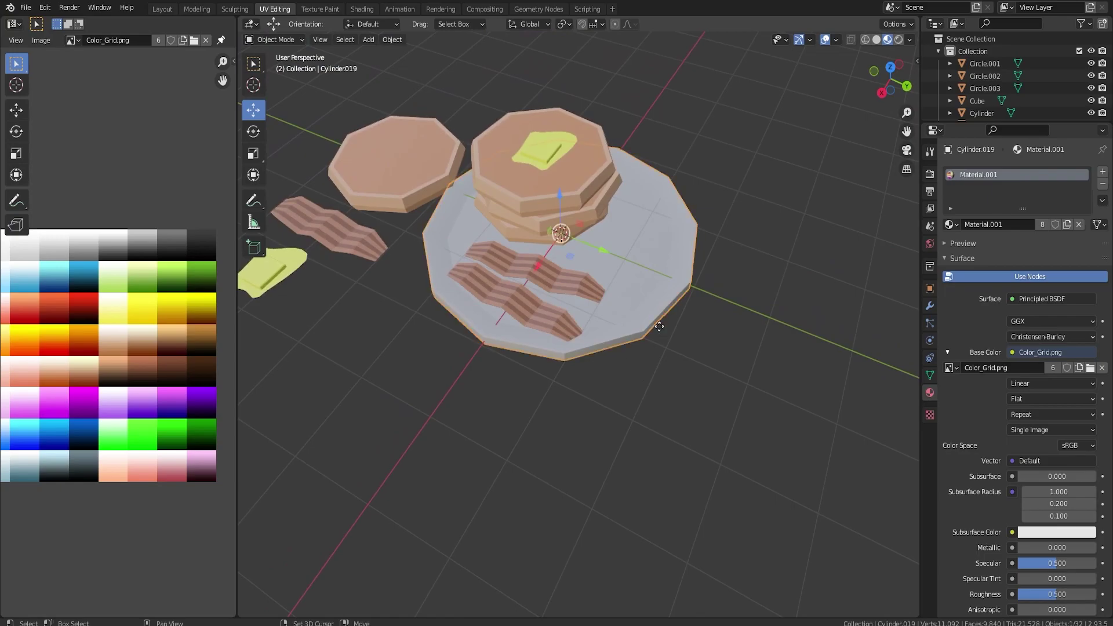
key("shift+d")
right_click(658, 326)
scroll(634, 325, "down", 4)
left_click_drag(609, 298, 528, 262)
key("s")
left_click(482, 277)
key("g")
key("x")
left_click(512, 227)
middle_click_drag(513, 227, 490, 273)
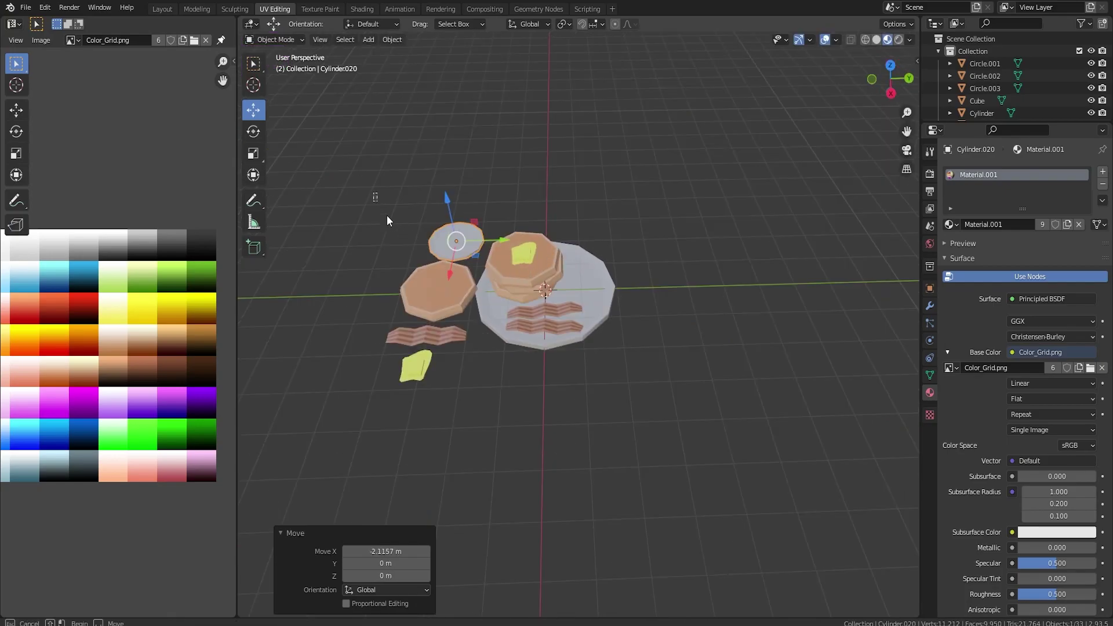
- Move the separate plate, pancake, bacon and butter together about -2.793 m along Y
left_click_drag(376, 197, 465, 386)
key("g")
key("y")
left_click(429, 262)
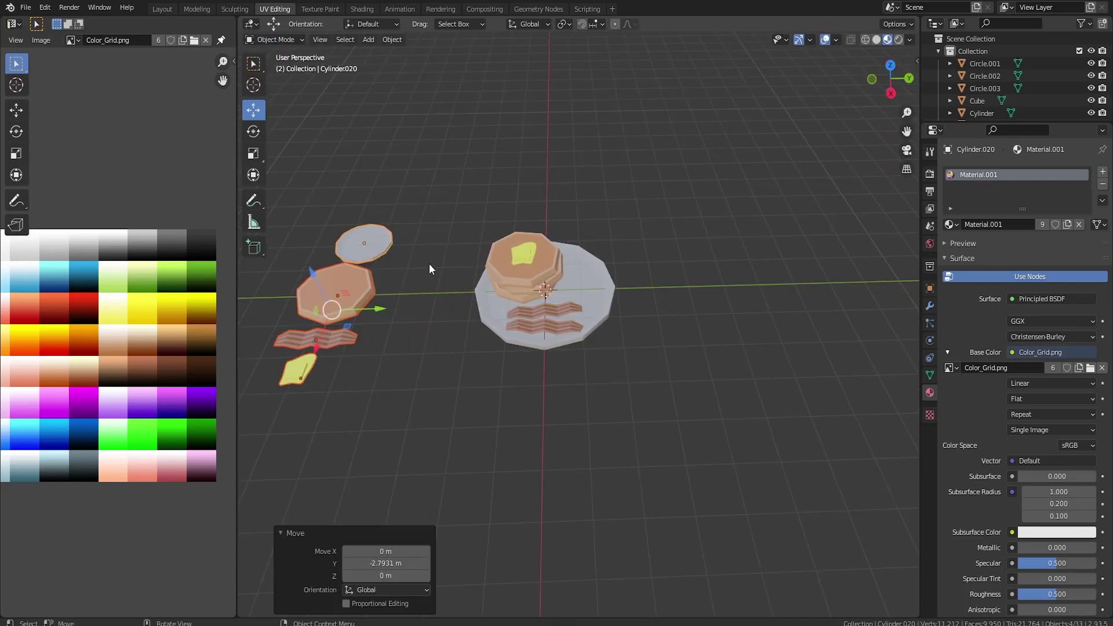
left_click(429, 262)
- Select the whole plated meal and move it along Y, away from the origin
scroll(532, 329, "up", 4)
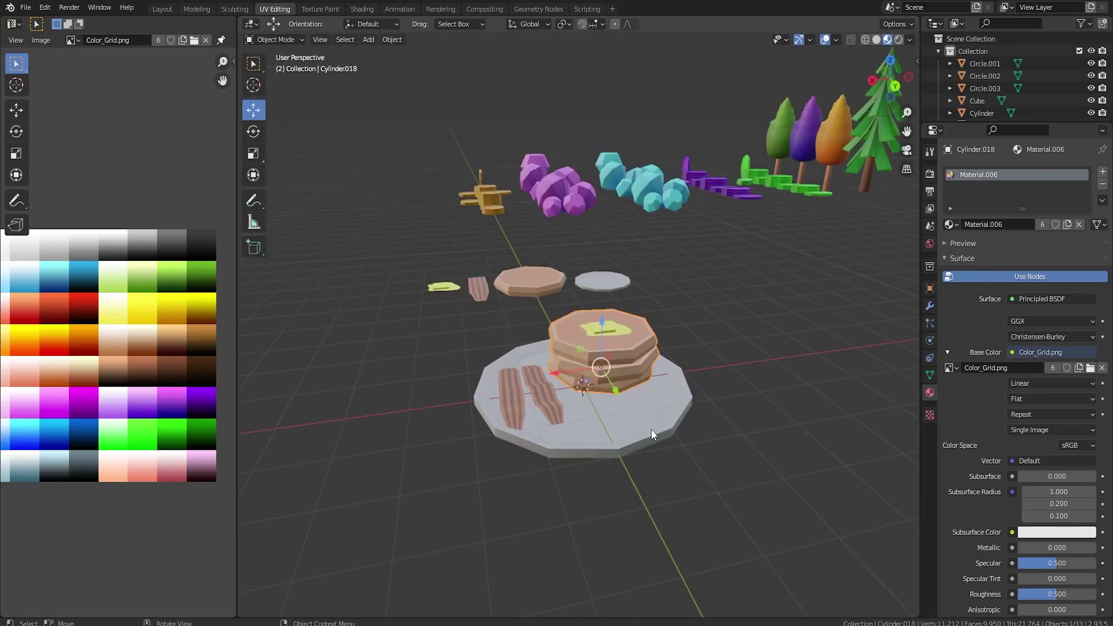
mouse_move(652, 429)
middle_mouse_down()
mouse_move(627, 394)
mouse_move(671, 417)
mouse_move(671, 433)
middle_mouse_up()
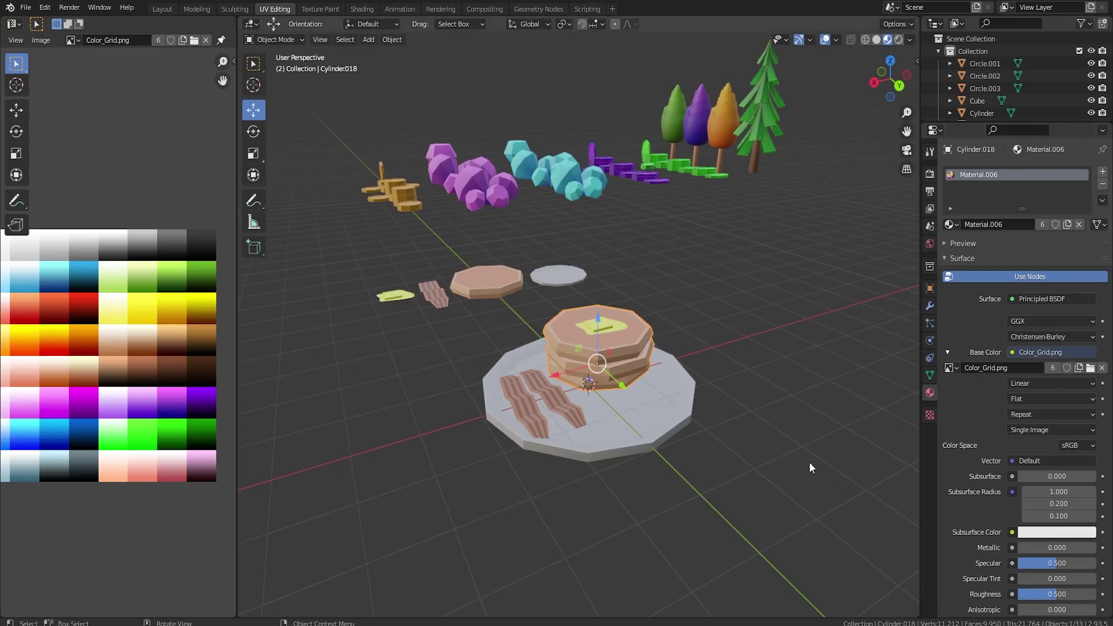
middle_click_drag(797, 455, 777, 423)
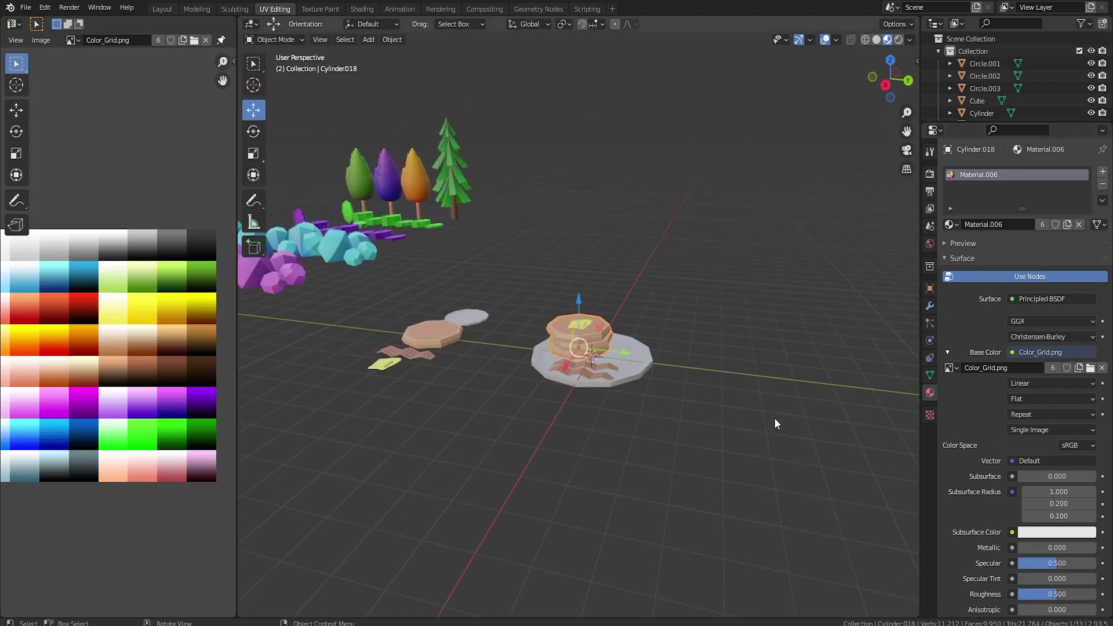
right_click(678, 402)
left_click_drag(524, 279, 675, 430)
left_click_drag(631, 366, 858, 395)
left_click(614, 368)
- Try an ico sphere at the origin with 4 subdivisions
scroll(600, 356, "up", 2)
key("shift+a")
mouse_move(586, 387)
mouse_move(566, 355)
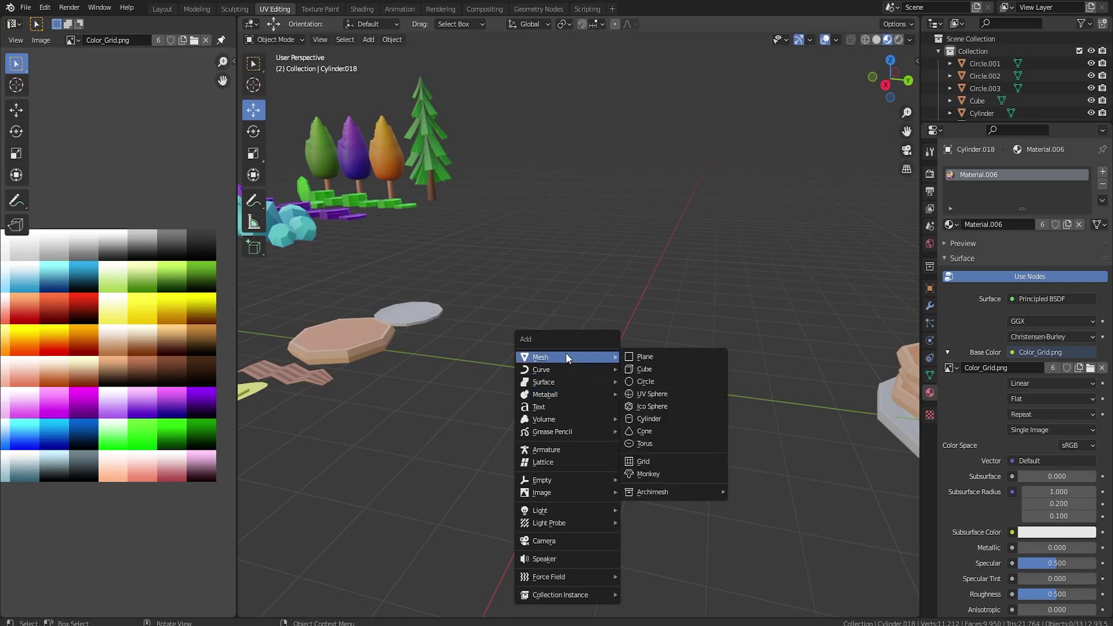
left_click(658, 407)
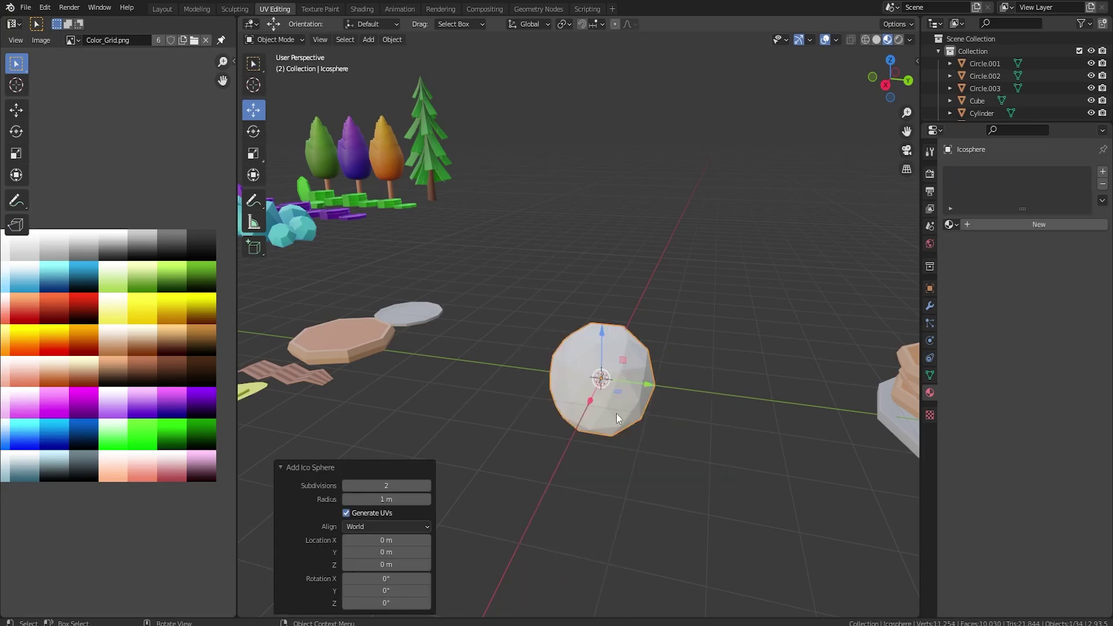
left_click(427, 486)
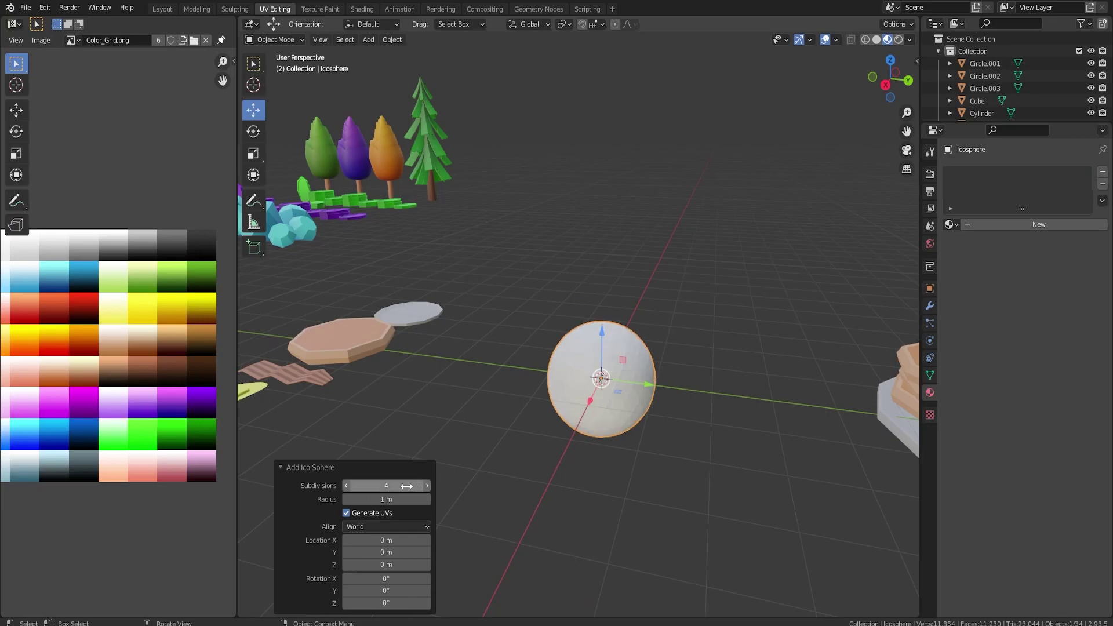
left_click(280, 467)
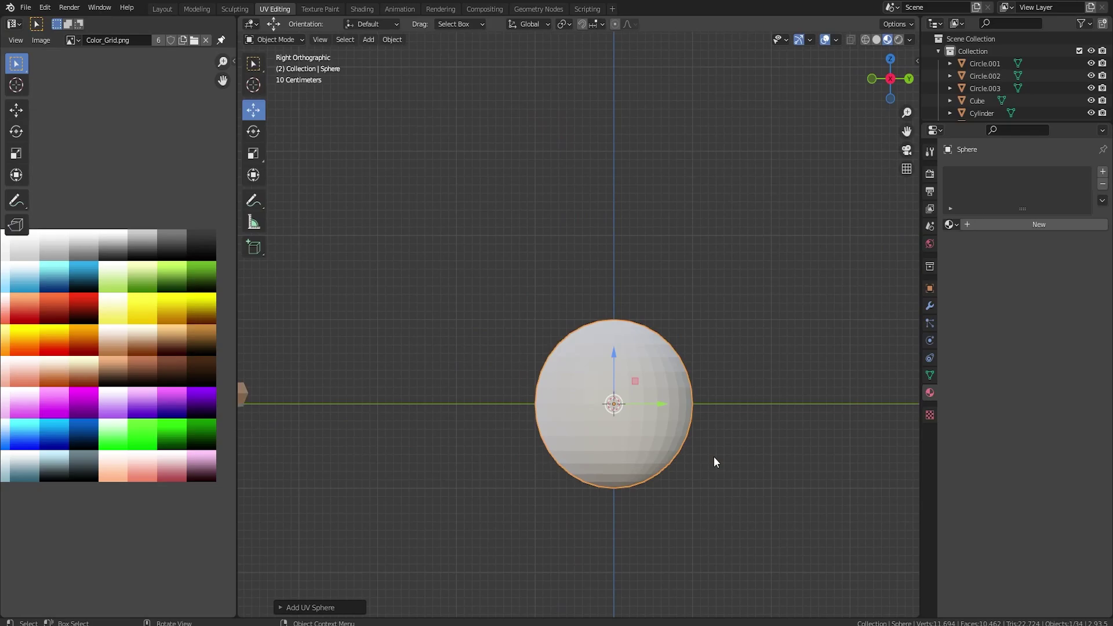
- Delete the faces of the UV sphere's lower half in wireframe display, leaving a dome
key("z")
left_click(600, 456)
key("Tab")
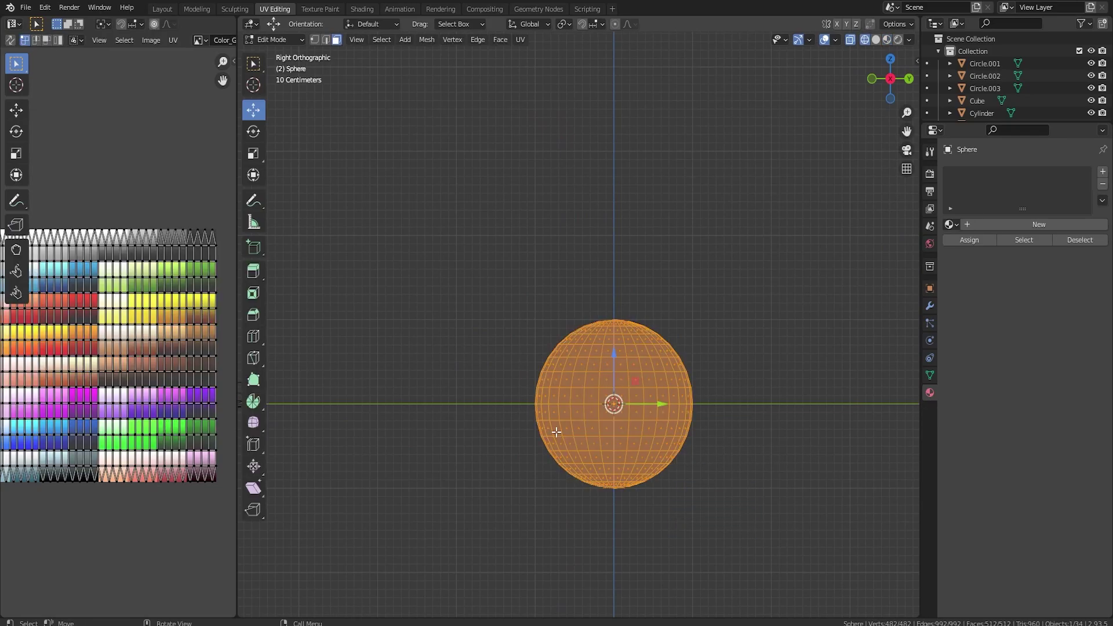
left_click_drag(492, 403, 760, 512)
key("x")
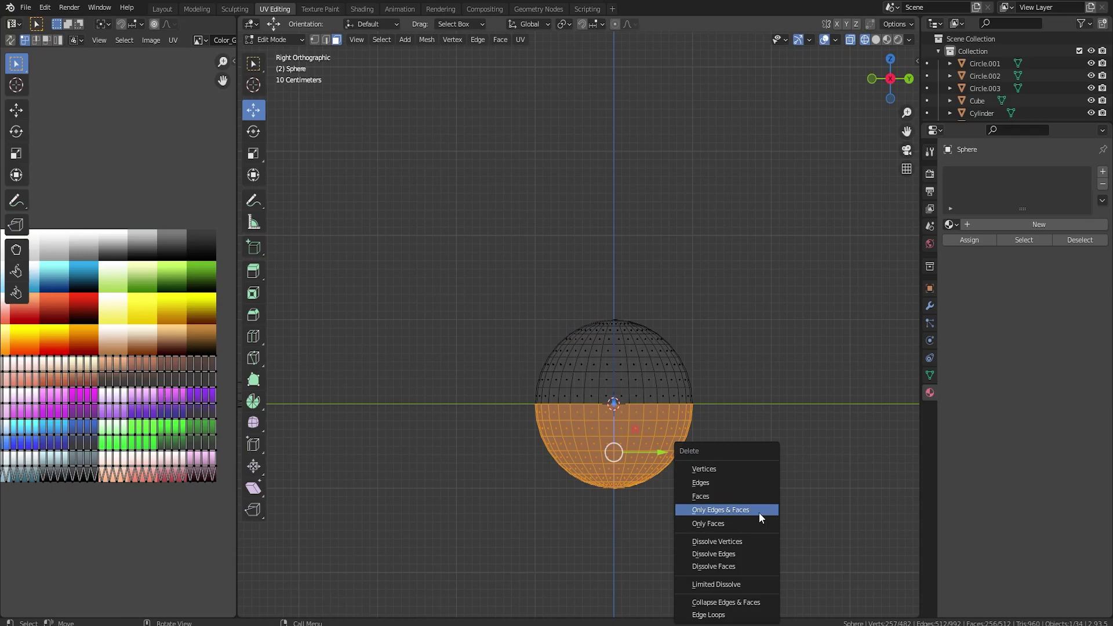
left_click(764, 497)
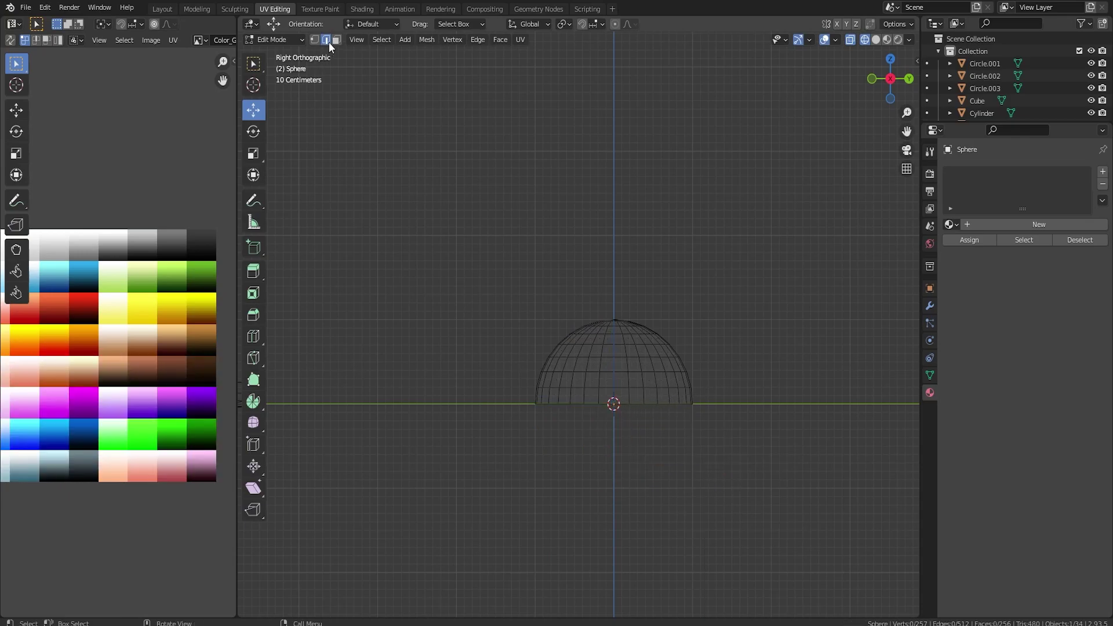
- Extrude the dome's open bottom edge loop and scale it outward into a wide flat brim
left_click(625, 404, "alt")
middle_click_drag(625, 404, 612, 384)
key("e")
key("s")
left_click(774, 440)
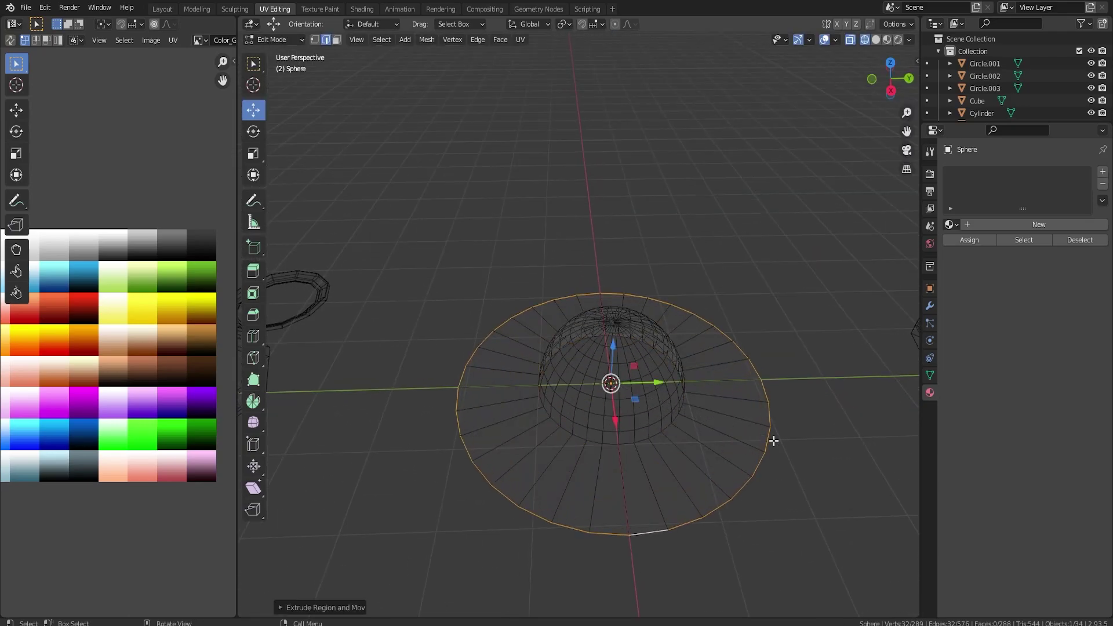
key("Tab")
scroll(692, 448, "down", 1)
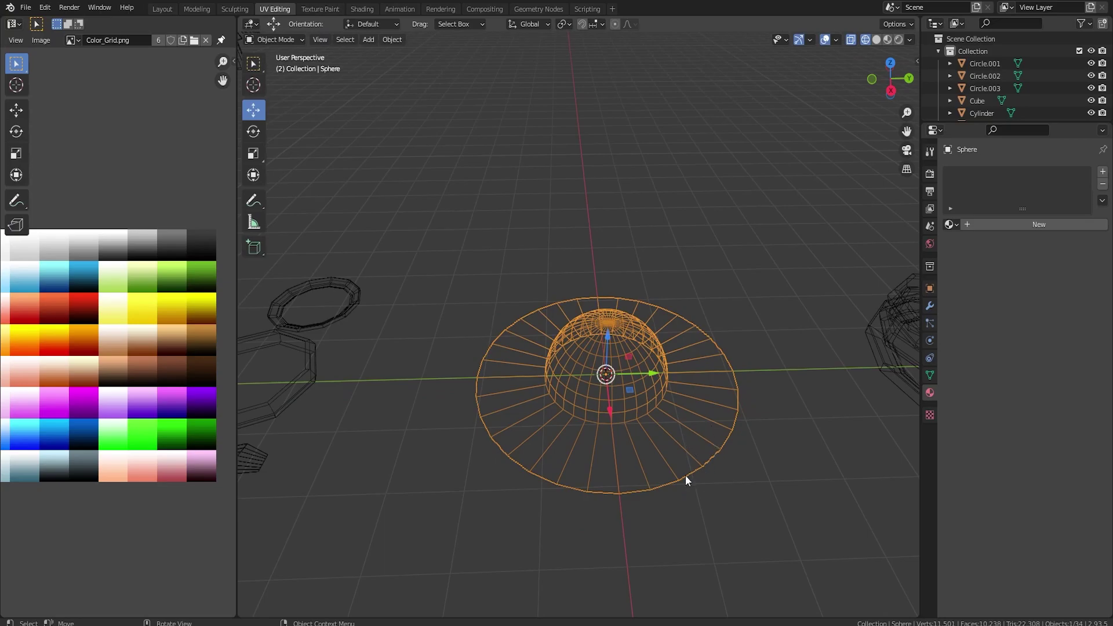
key("Tab")
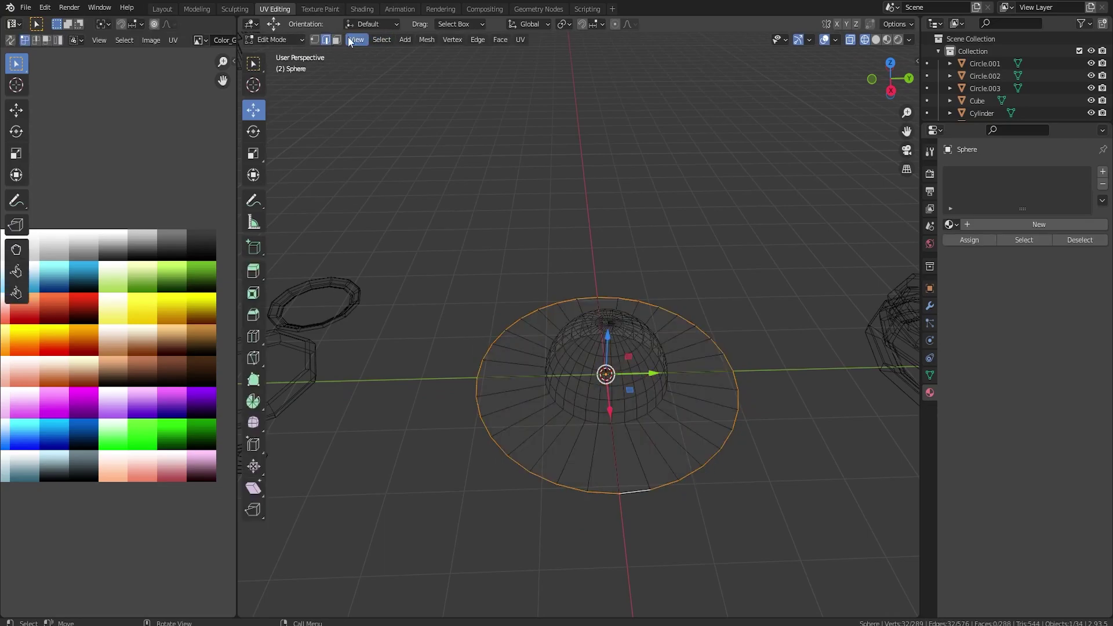
- Switch to vertex selection, enable proportional editing and adjust its influence size on the brim's outer vertices
left_click(316, 41)
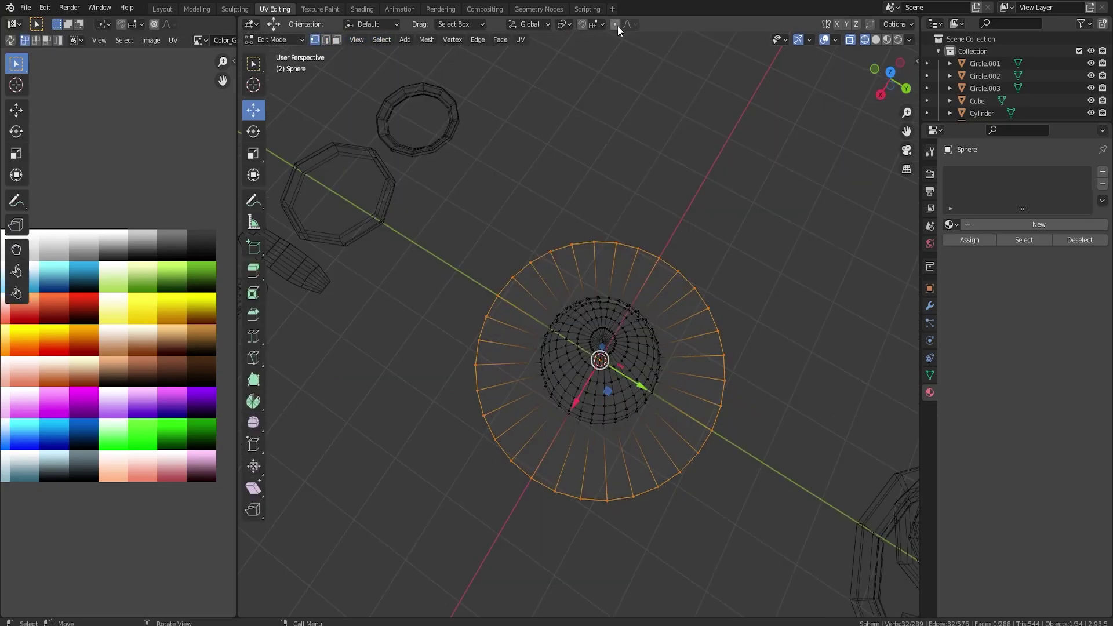
left_click(617, 25)
key("g")
right_click(480, 355)
left_click(477, 361)
key("g")
scroll(490, 360, "down", 3)
right_click(494, 366)
scroll(514, 387, "down", 2)
- Try pulling individual vertices around the brim's outer edge in and out with proportional editing
left_click_drag(506, 384, 524, 395)
left_click(530, 263)
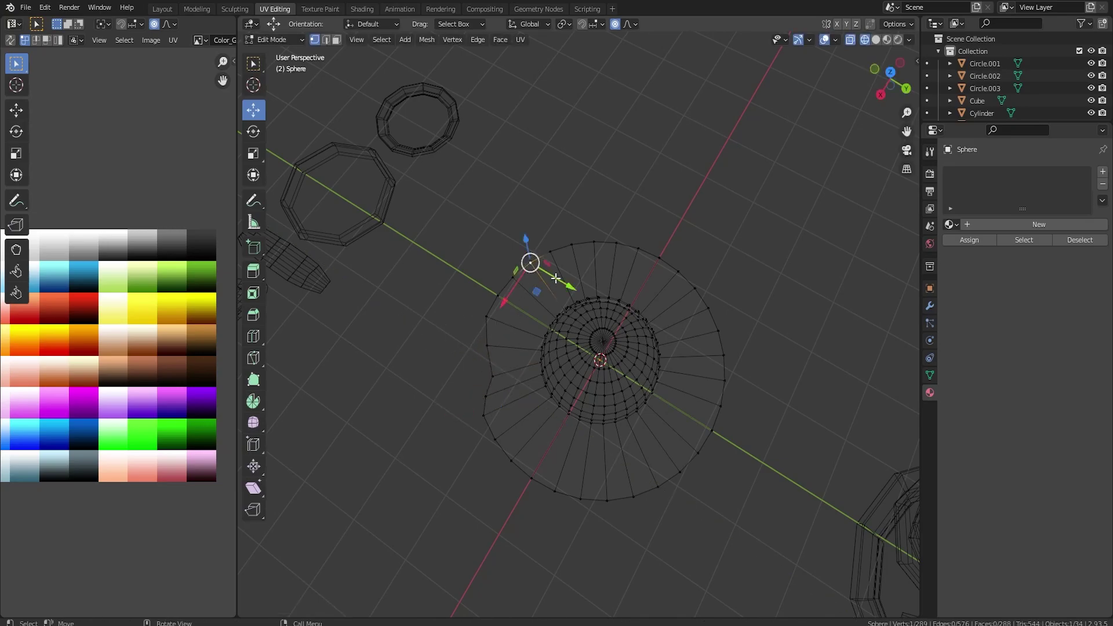
key("g")
left_click(597, 297)
left_click(637, 249)
key("g")
left_click(654, 273)
left_click(692, 290)
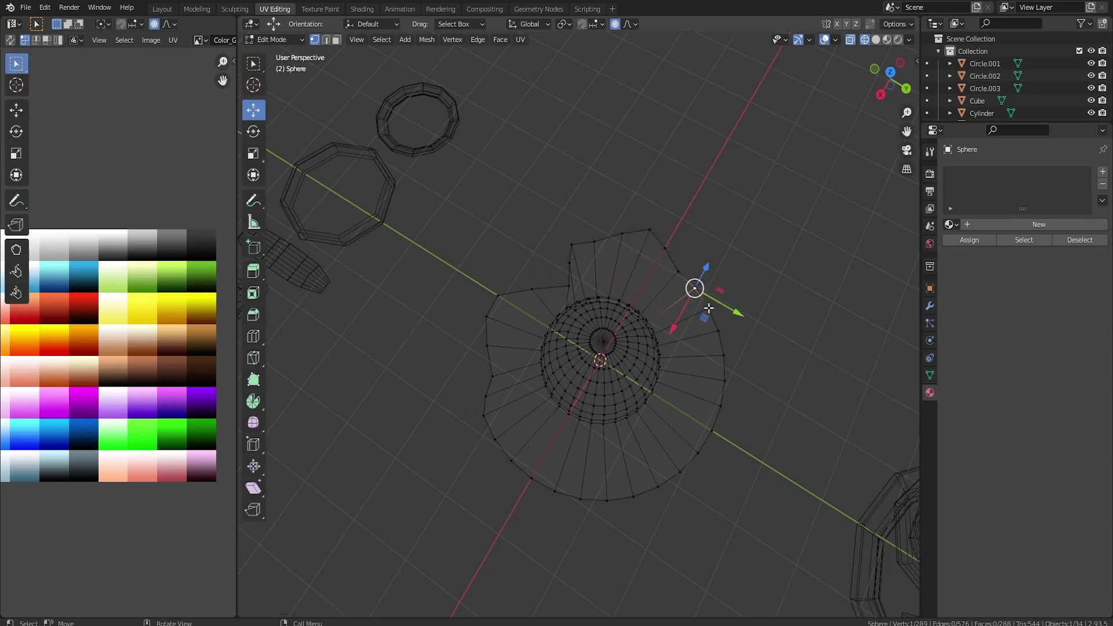
key("g")
left_click(700, 369)
left_click(717, 390)
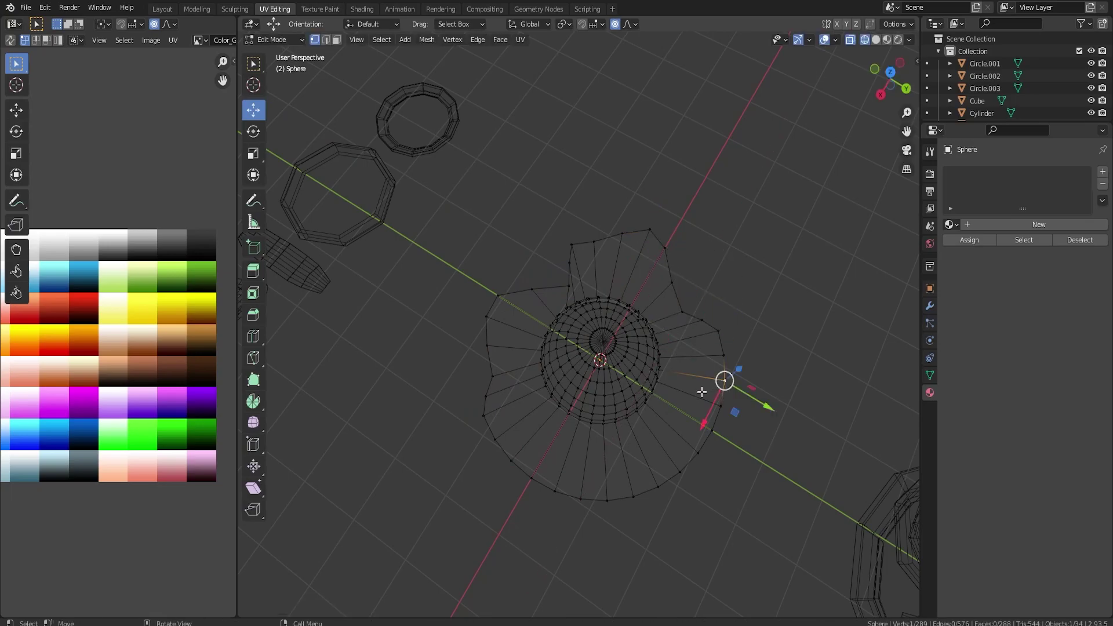
left_click_drag(752, 401, 736, 393)
left_click(569, 286)
mouse_move(590, 301)
left_mouse_down()
mouse_move(533, 301)
mouse_move(571, 297)
left_mouse_up()
left_click(681, 311)
left_click_drag(676, 330, 683, 318)
- Undo the vertex moves made on the brim's outer edge
key("ctrl+z")
key("ctrl+z")
key("ctrl+z")
key("ctrl+z")
key("ctrl+z")
key("ctrl+z")
key("ctrl+z")
key("ctrl+z")
key("ctrl+z")
key("ctrl+z")
key("ctrl+z")
key("ctrl+z")
- Reshape the brim's outer edge into an irregular wavy outline by moving its vertices with proportional editing
left_click_drag(541, 522, 542, 508)
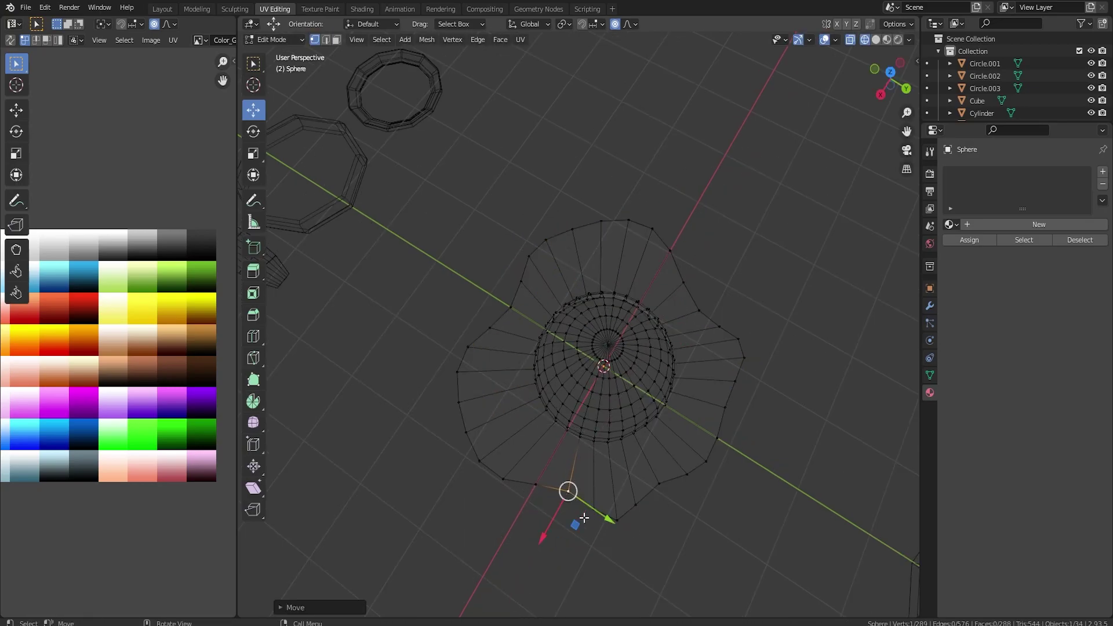
left_click(482, 464)
left_click_drag(471, 485, 490, 457)
key("Tab")
key("Tab")
left_click(617, 523)
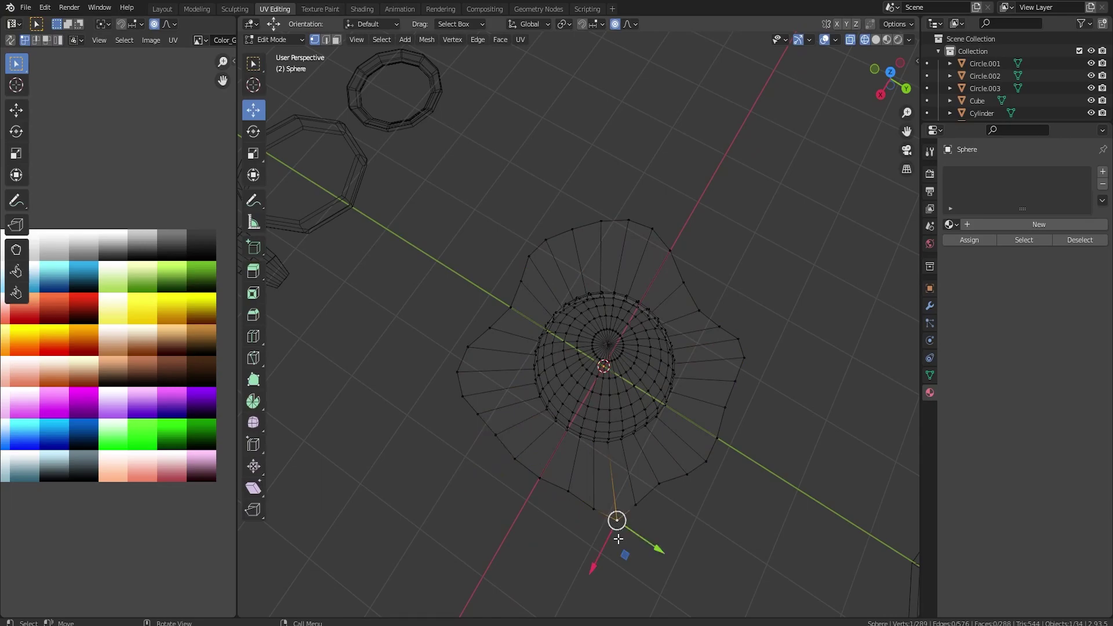
left_click_drag(607, 537, 634, 513)
- Select the brim's outer edge loop and extrude it slightly downward to give the egg white thickness
scroll(638, 523, "up", 5)
key("Tab")
middle_click_drag(664, 492, 489, 416)
key("Tab")
key("Tab")
key("Tab")
key("2")
left_click(534, 496, "alt")
left_click(545, 501, "alt")
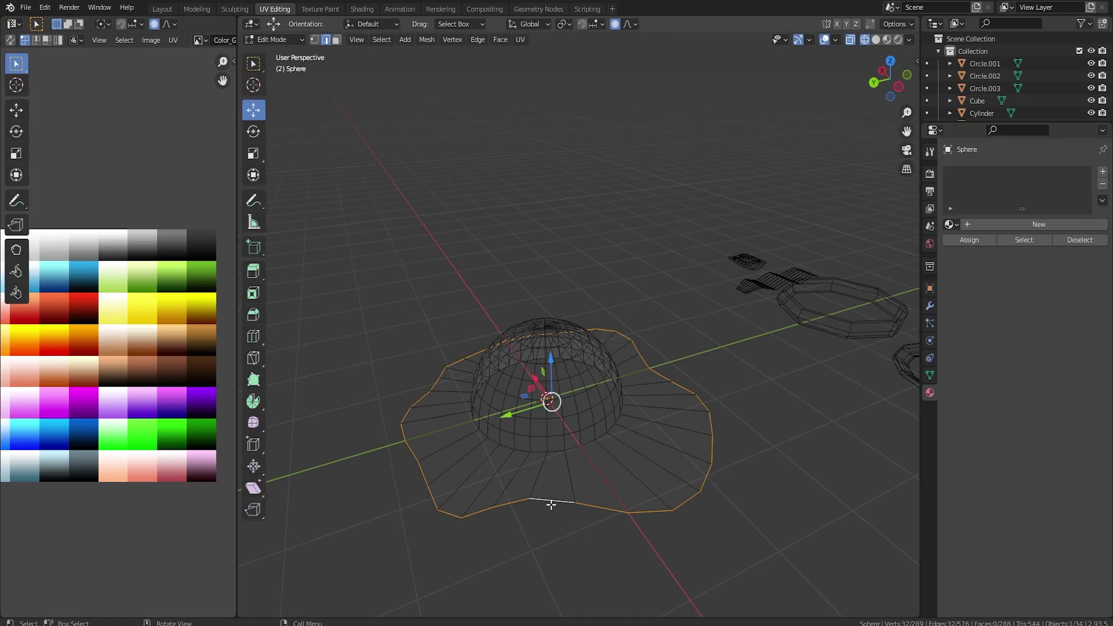
middle_click_drag(595, 492, 591, 416)
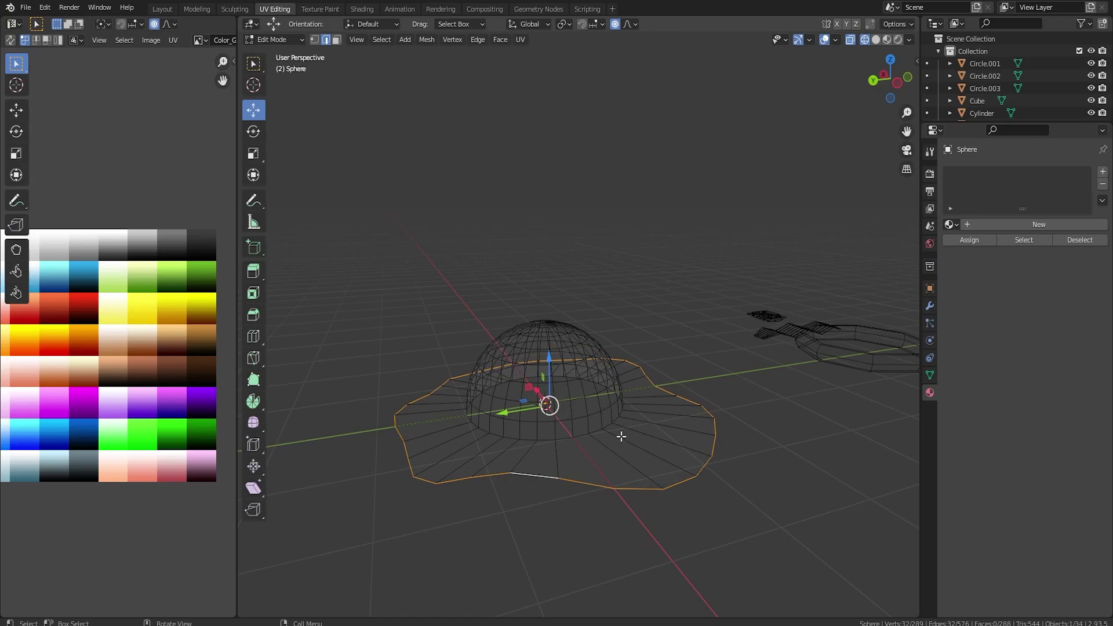
key("e")
left_click(638, 459)
- Bevel the edge loop around the upper rim of the egg white with one segment
left_click(633, 488, "alt")
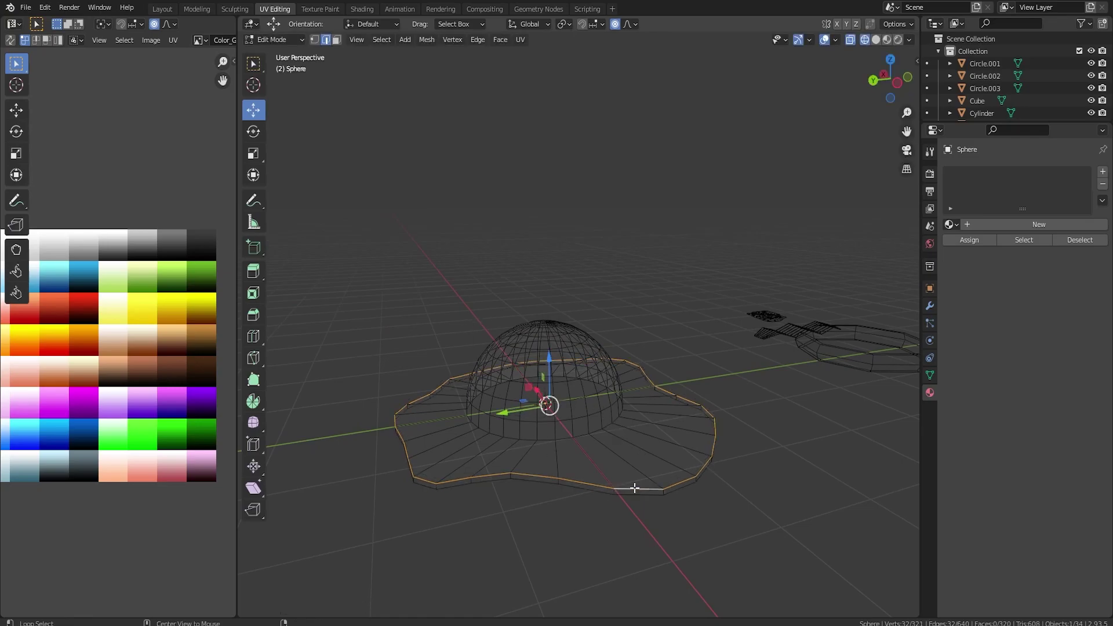
key("ctrl+b")
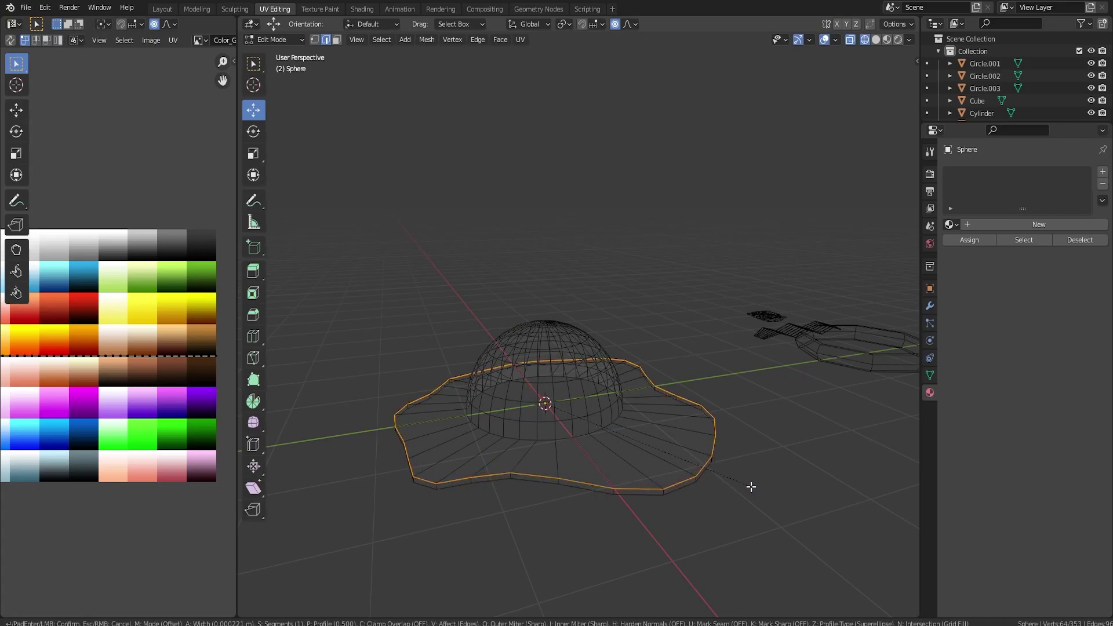
left_click(753, 488)
- Shade the egg smooth in material preview and enable Auto Smooth at 30°
key("Tab")
key("shift+z")
right_click(591, 380)
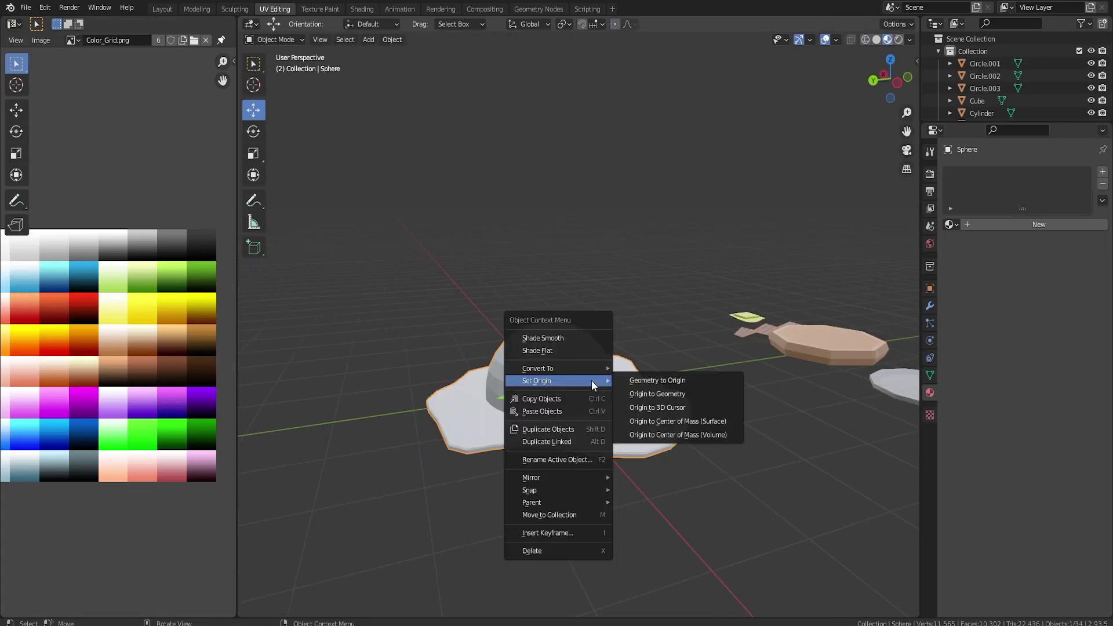
left_click(557, 335)
left_click(930, 376)
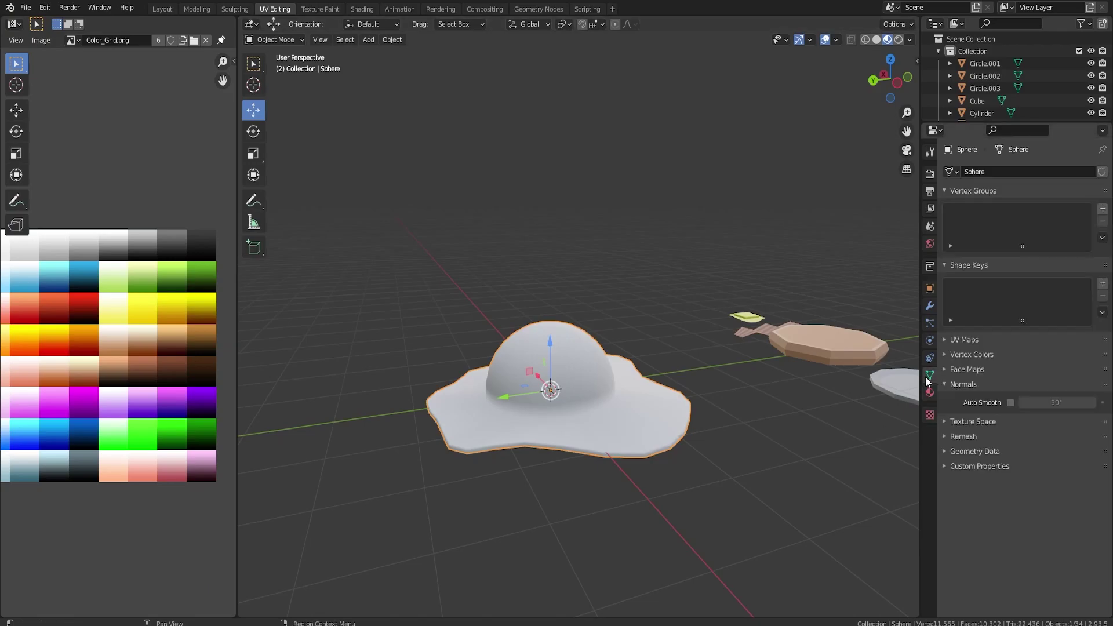
left_click(1010, 402)
middle_click_drag(714, 408, 572, 402)
scroll(573, 402, "up", 4)
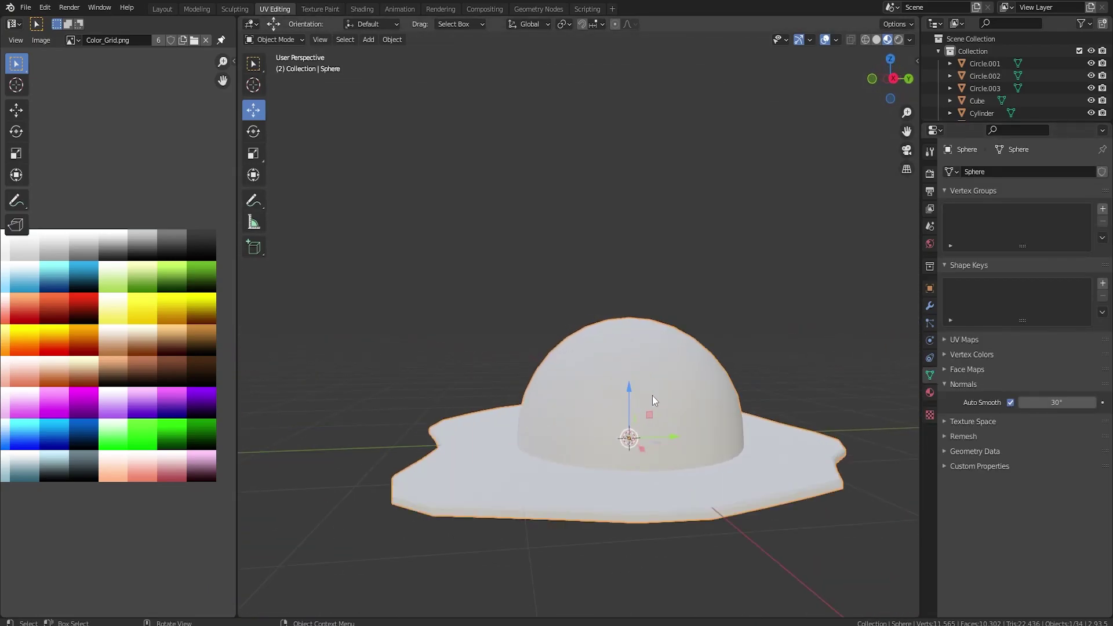
middle_click_drag(652, 400, 630, 320)
key("Tab")
key("1")
left_click(630, 320)
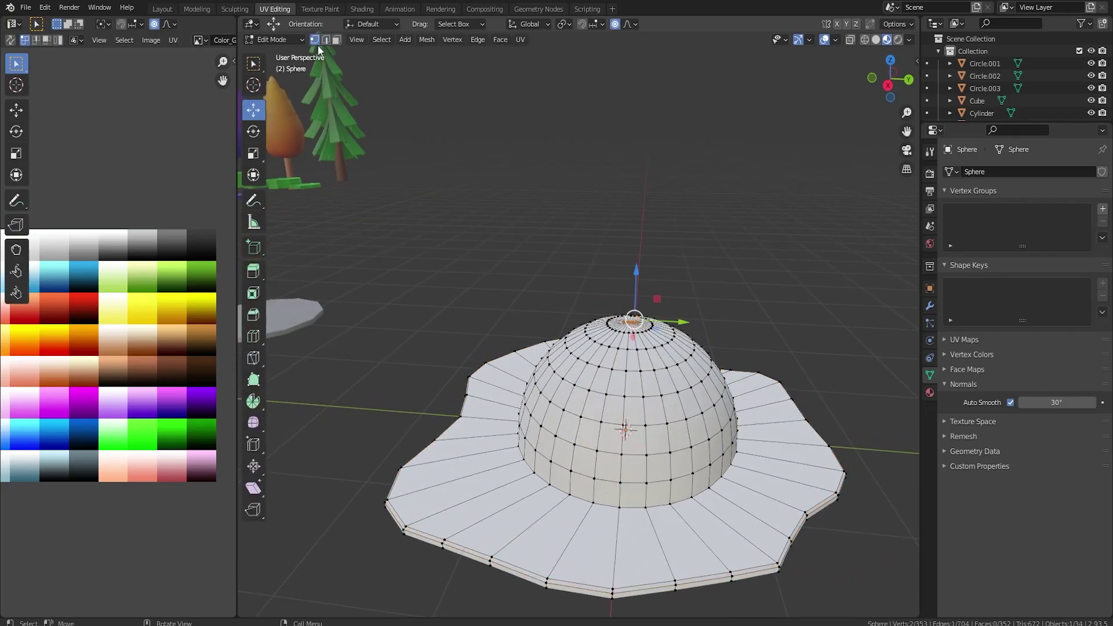
left_click(631, 290)
middle_click_drag(630, 290, 594, 338)
- Delete the rings of faces around the dome's pole by growing a face loop selection
key("3")
key("ctrl+KP_Add")
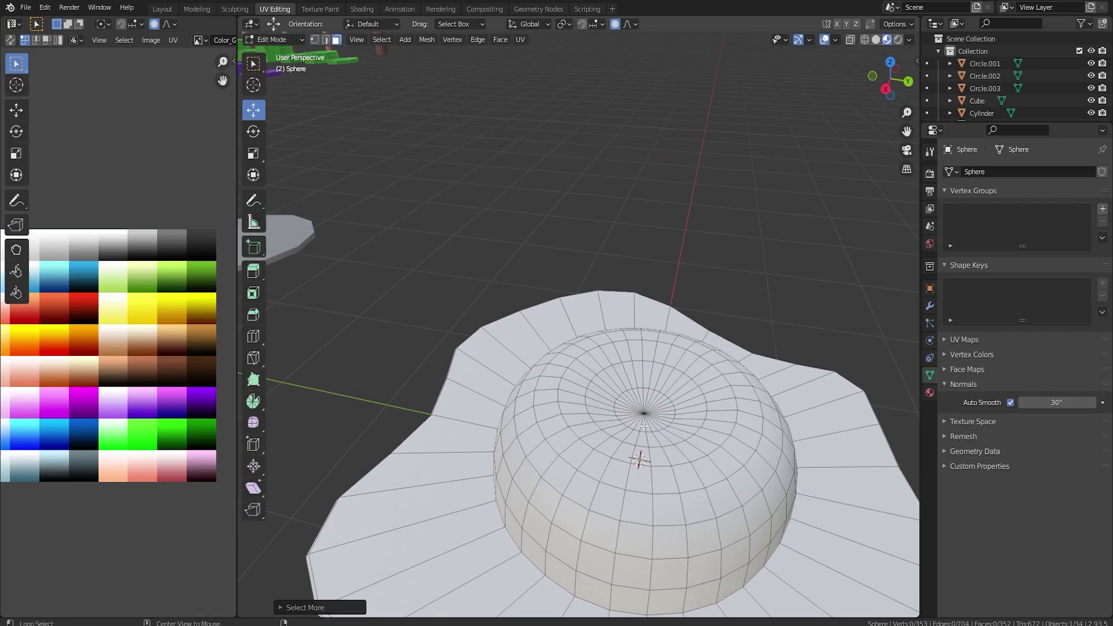
left_click(608, 390, "alt")
scroll(607, 390, "up", 1)
key("ctrl+KP_Add")
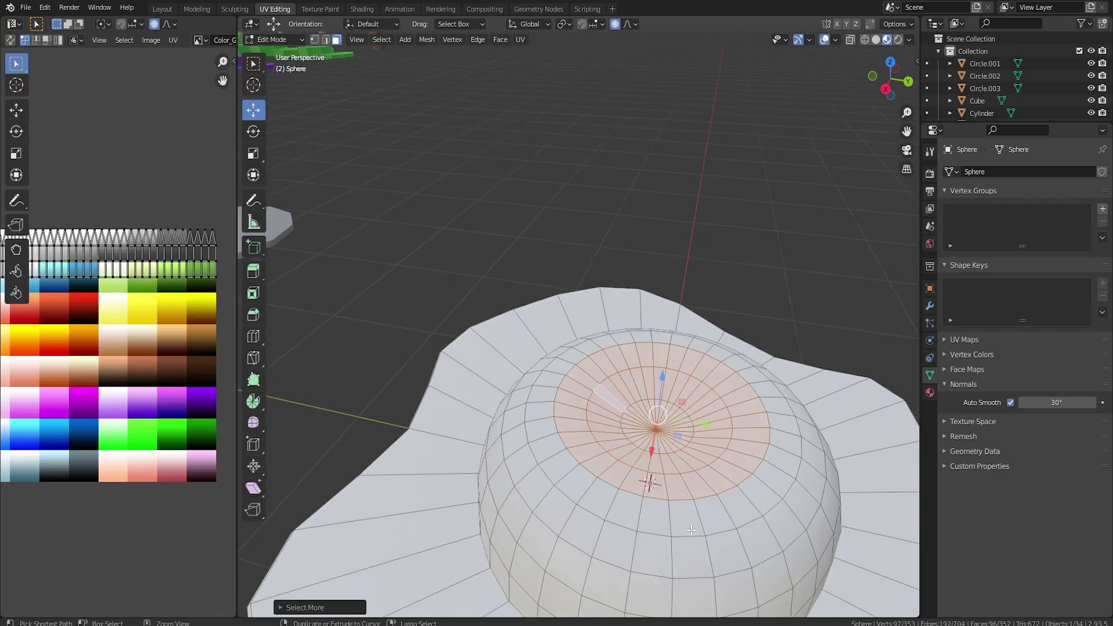
key("x")
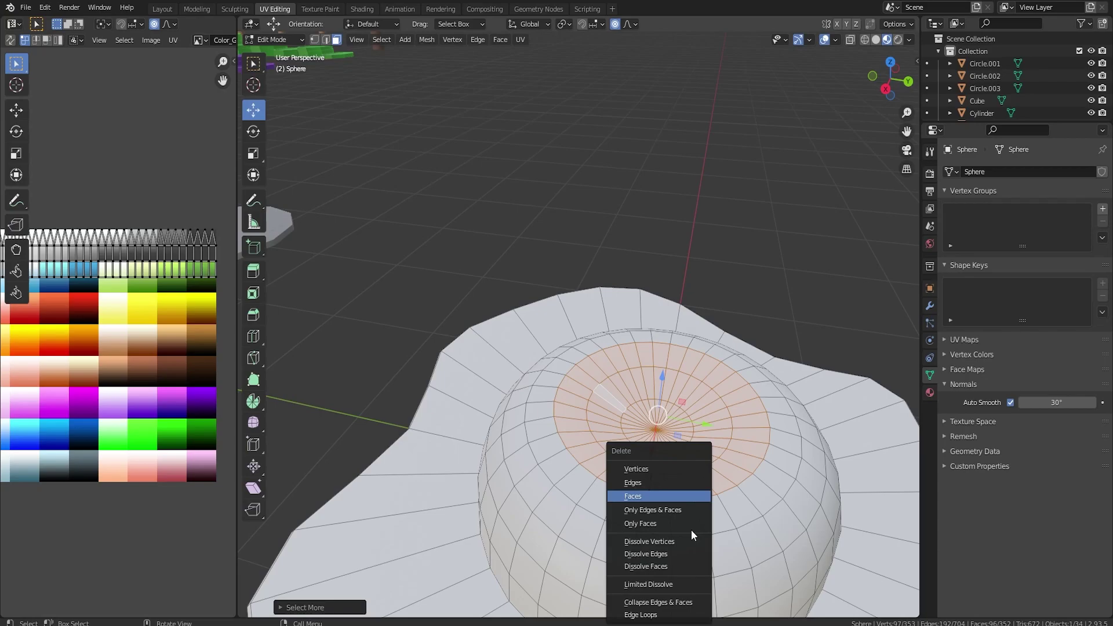
left_click(627, 492)
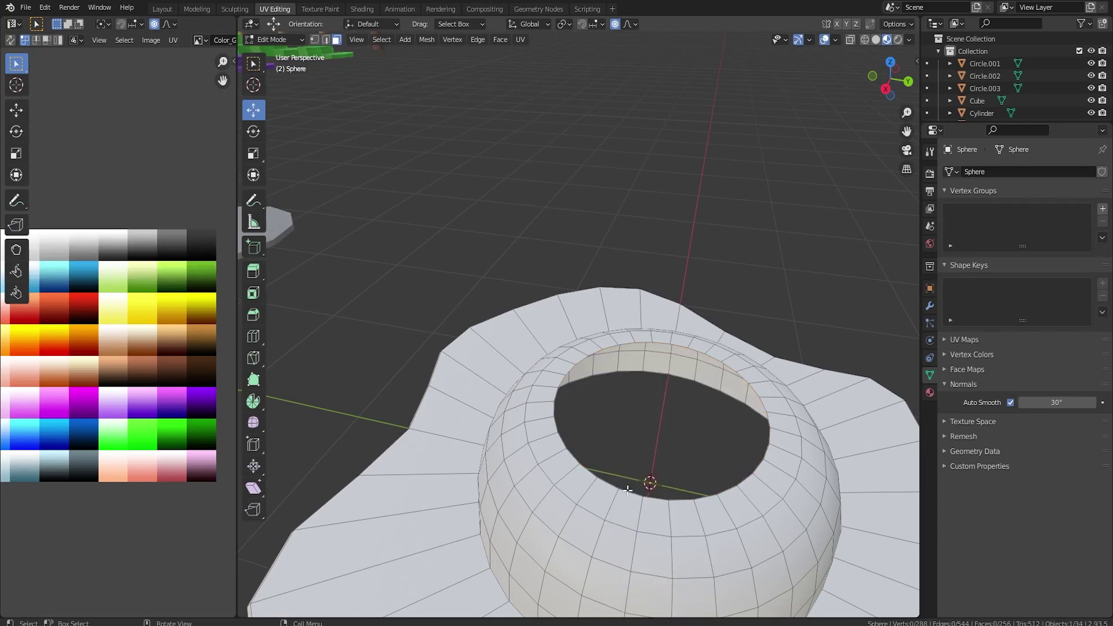
- Fill the hole on top of the yolk dome with a single flat face
left_click(326, 40)
left_click(620, 405, "alt")
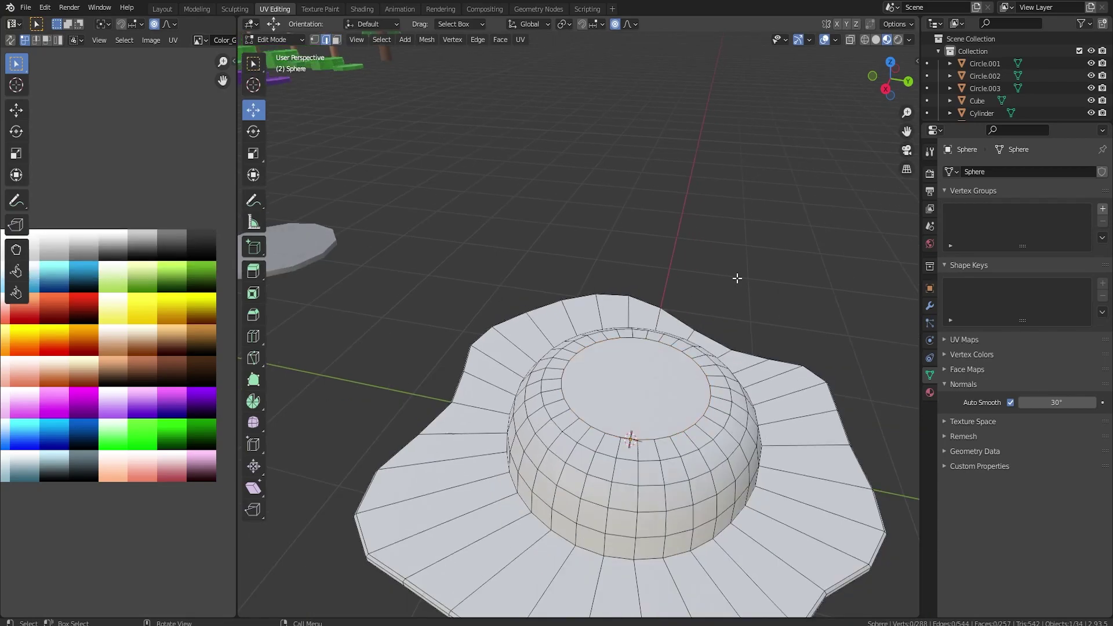
key("Tab")
middle_click_drag(711, 475, 688, 433)
- Try raising the yolk's flat top face and undo the move
key("Tab")
left_click(660, 395, "alt")
left_click_drag(637, 352, 639, 331)
key("ctrl+z")
- Assign Material.001 with the Color_Grid.png texture to the egg
key("Tab")
middle_click_drag(708, 314, 690, 421)
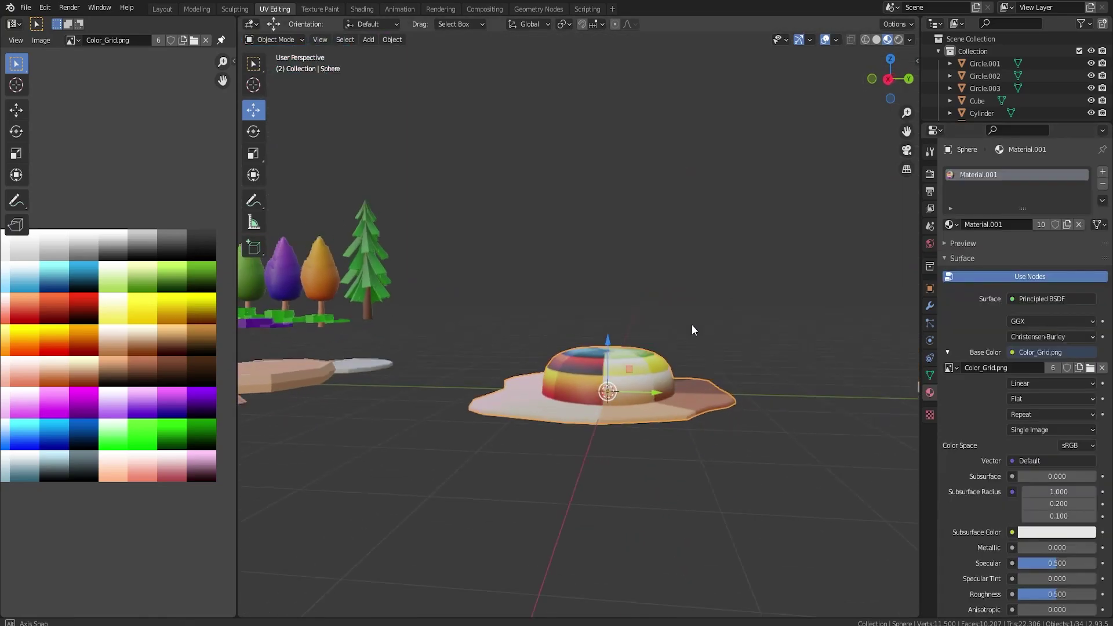
middle_click_drag(691, 325, 682, 395)
scroll(682, 396, "up", 3)
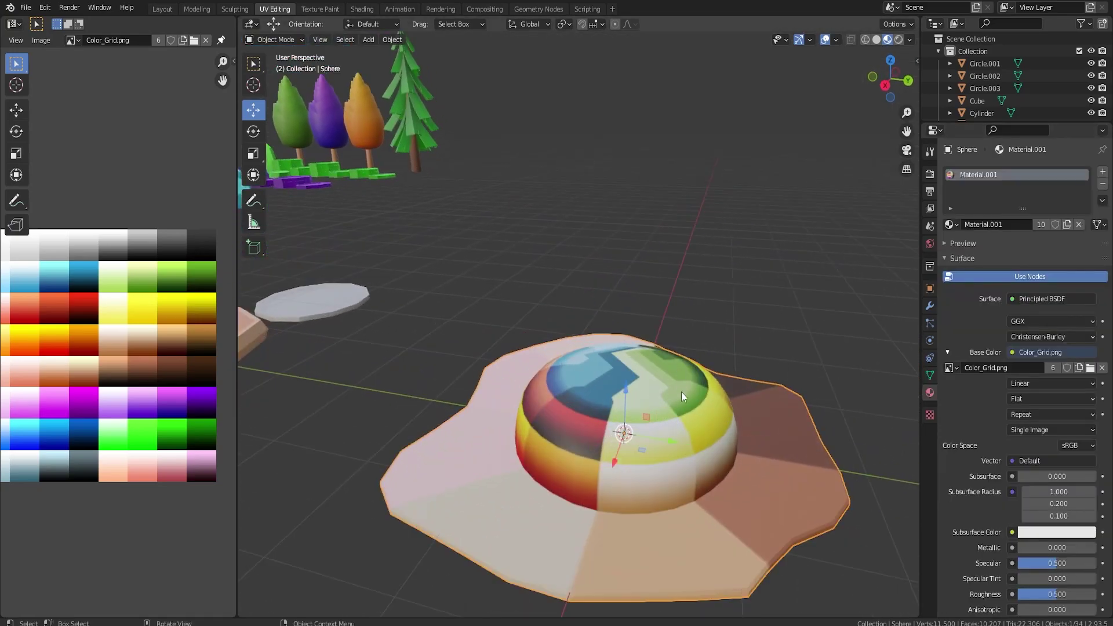
middle_click_drag(715, 443, 796, 400)
- Select all the yolk dome's faces in a wireframe side view and UV-map them with Project from View
key("Tab")
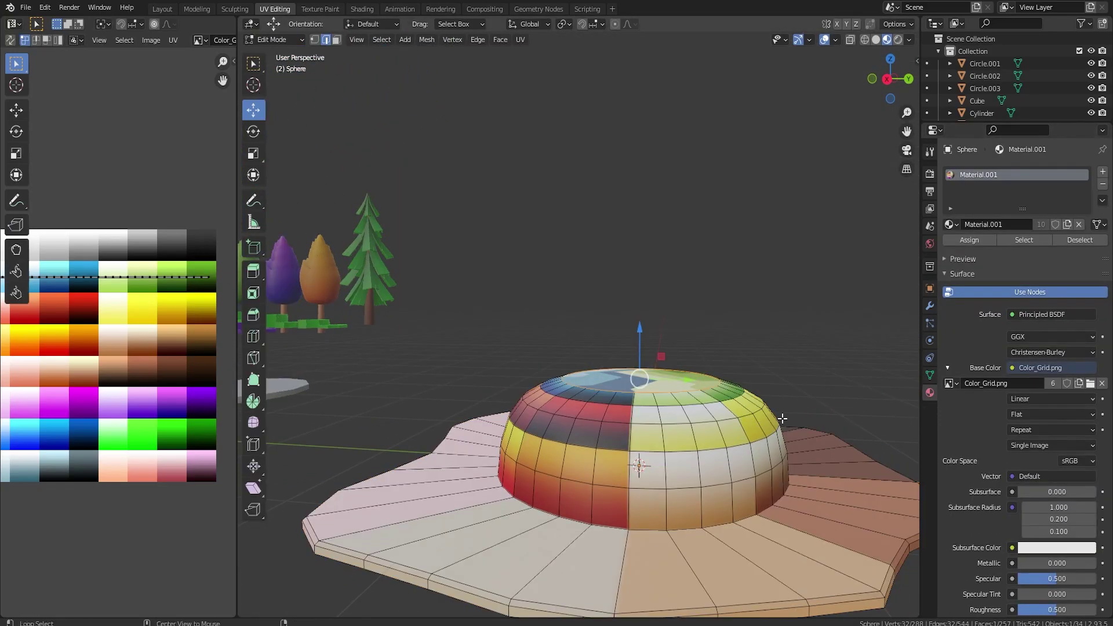
key("KP_3")
scroll(775, 410, "down", 1)
key("z")
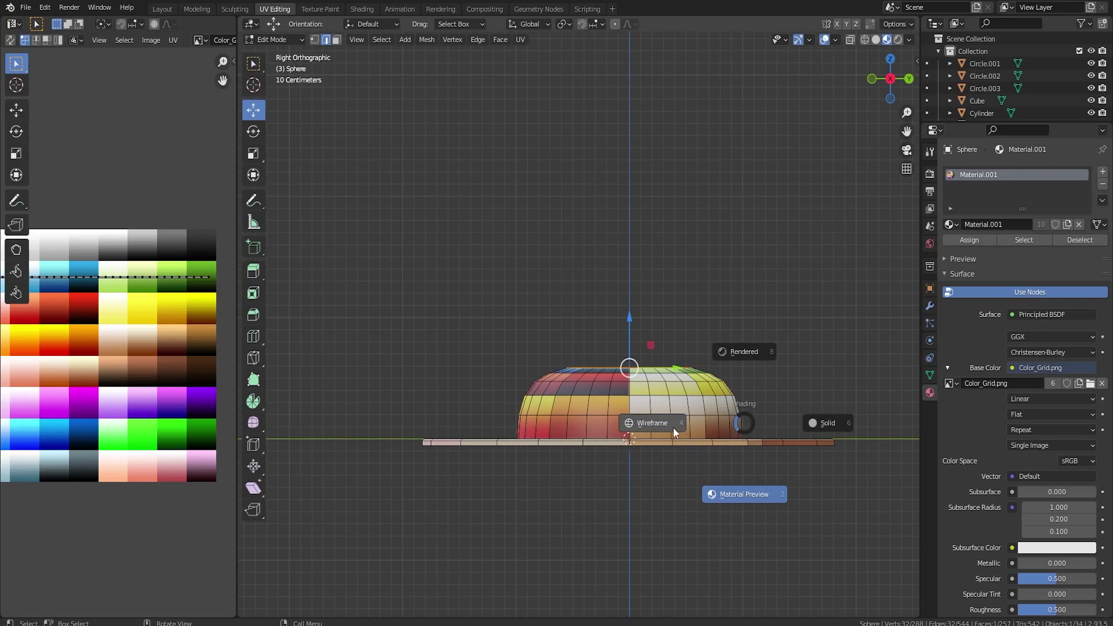
left_click(595, 423)
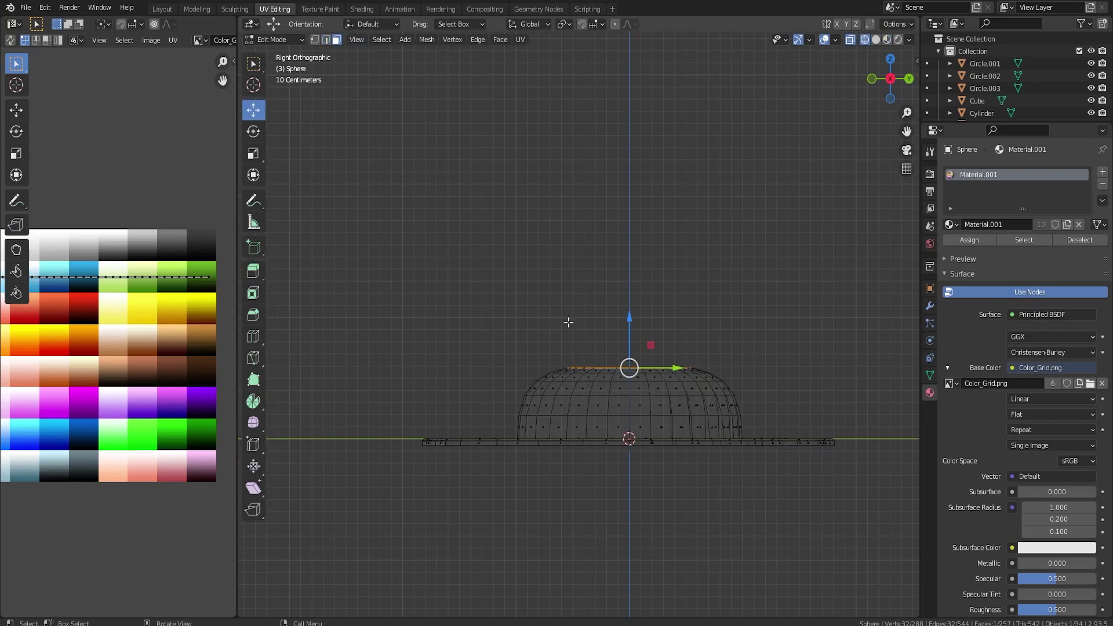
left_click_drag(495, 294, 765, 438)
key("u")
left_click(699, 408)
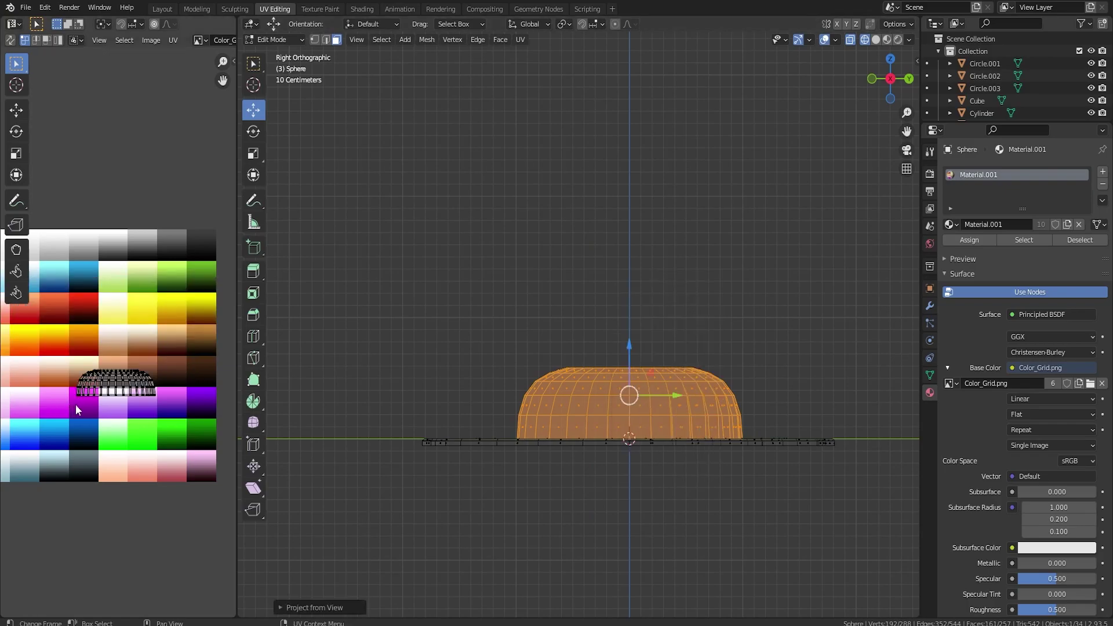
- Shrink the yolk's UVs and place them on the dark yellow swatch of the color grid
key("a")
key("s")
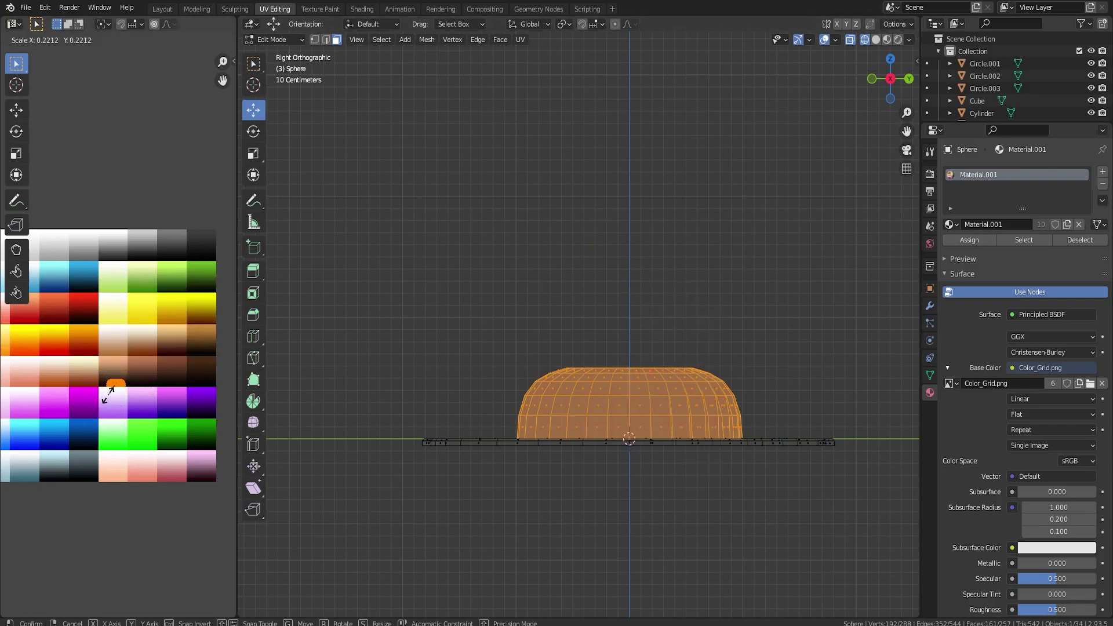
left_click(108, 395)
key("g")
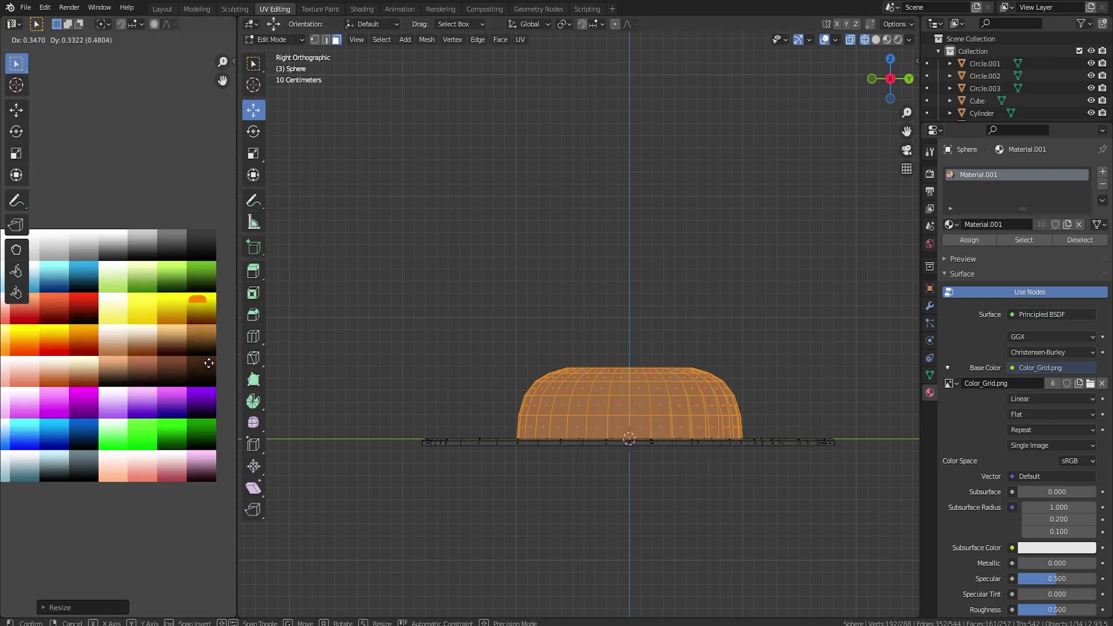
left_click(213, 368)
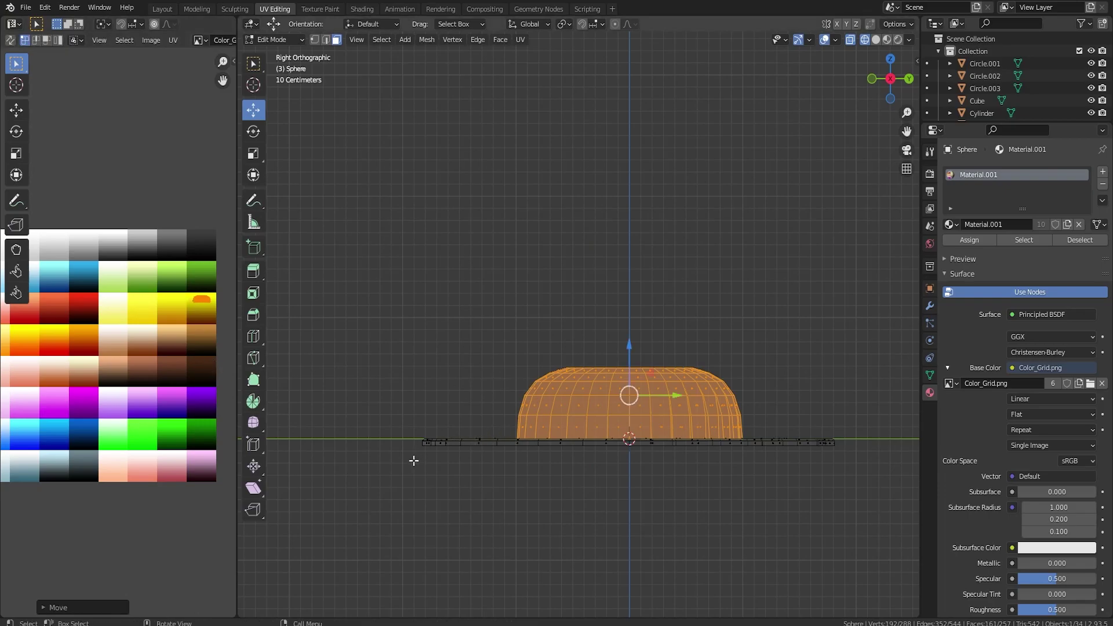
- Select the egg white's faces from the side and UV-map them with Project from View
left_click_drag(392, 467, 850, 437)
key("u")
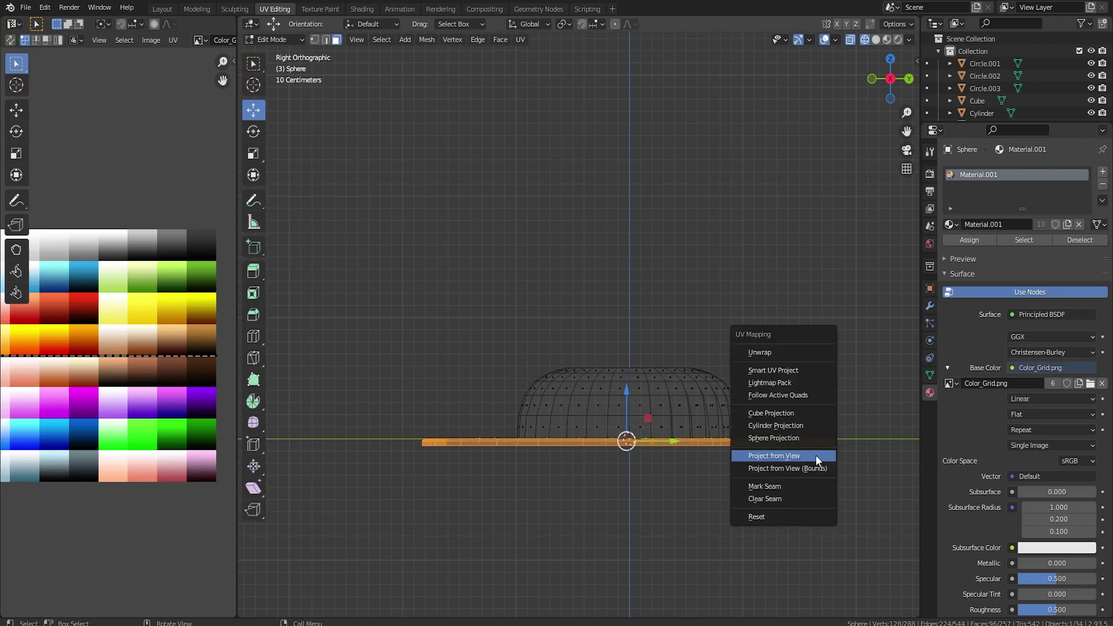
left_click(816, 454)
- Shrink the egg white's UVs onto the white swatch of the color grid, and return to object mode in material preview
key("s")
left_click(108, 408)
key("g")
left_click(90, 305)
middle_click_drag(82, 365, 164, 354)
key("g")
left_click(119, 299)
key("s")
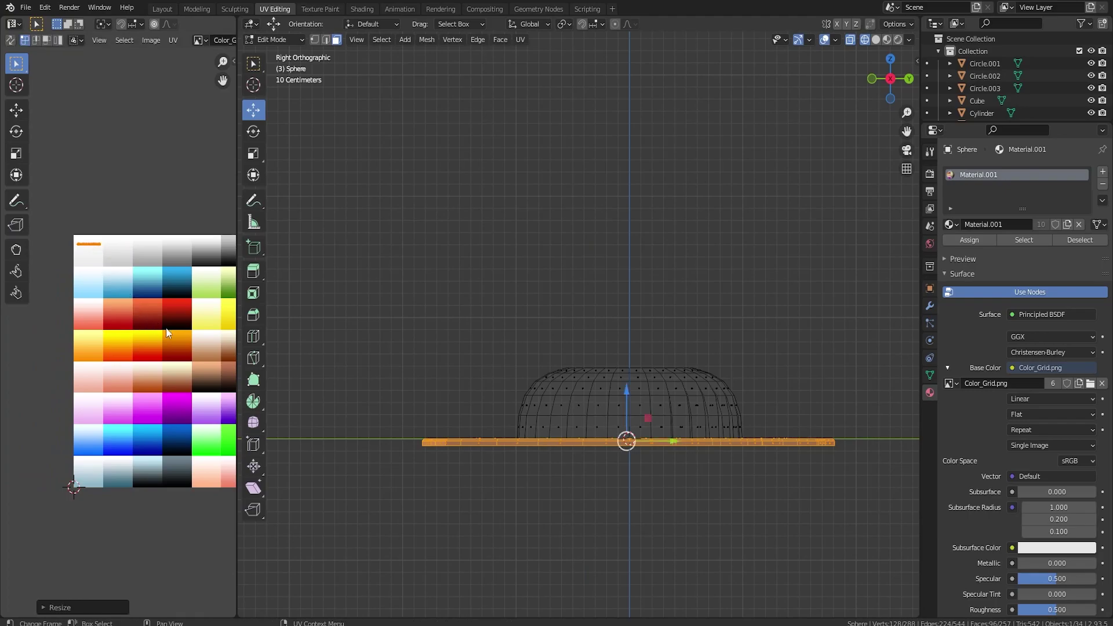
left_click(149, 322)
key("Tab")
key("shift+z")
- Scale down the fried egg and move it along Y beside the separate breakfast pieces
mouse_move(609, 497)
middle_mouse_down()
mouse_move(614, 477)
mouse_move(740, 434)
mouse_move(626, 405)
middle_mouse_up()
scroll(659, 402, "down", 3)
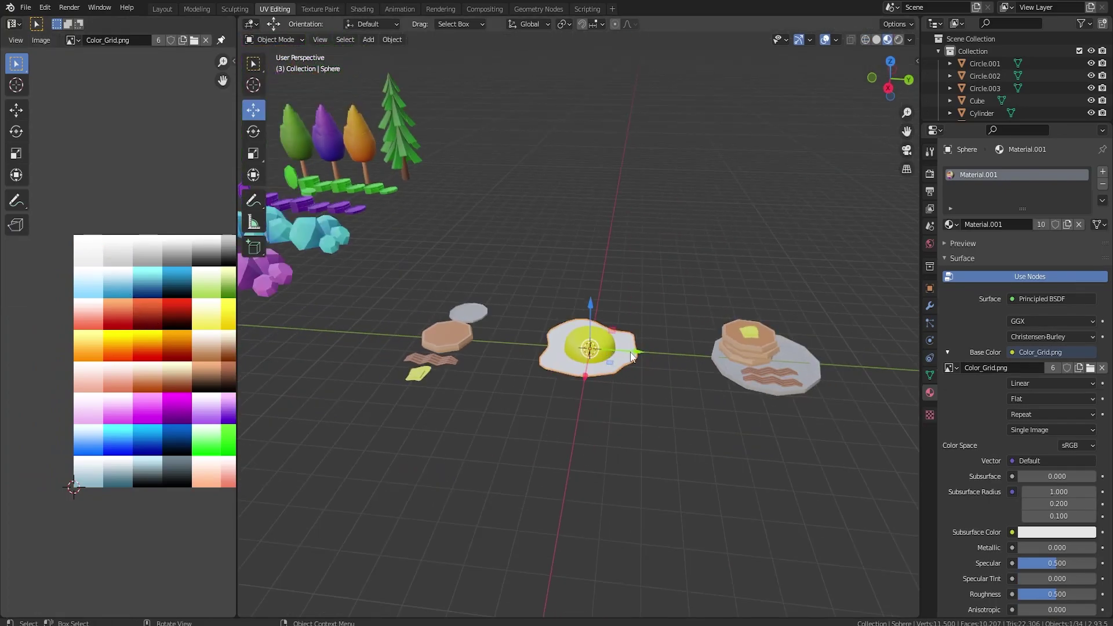
key("s")
left_click(657, 384)
left_click_drag(628, 352, 379, 436)
left_click(393, 438)
- Duplicate the fried egg along Y and place the scaled-down copy on the breakfast plate
key("shift+d")
key("y")
left_click(833, 417)
key("g")
left_click(861, 417)
key("s")
left_click(810, 393)
- Slide the egg copy along Y out from under the pancakes and resize it to suit the plate
middle_click_drag(768, 409, 523, 415, "shift")
scroll(523, 416, "up", 5)
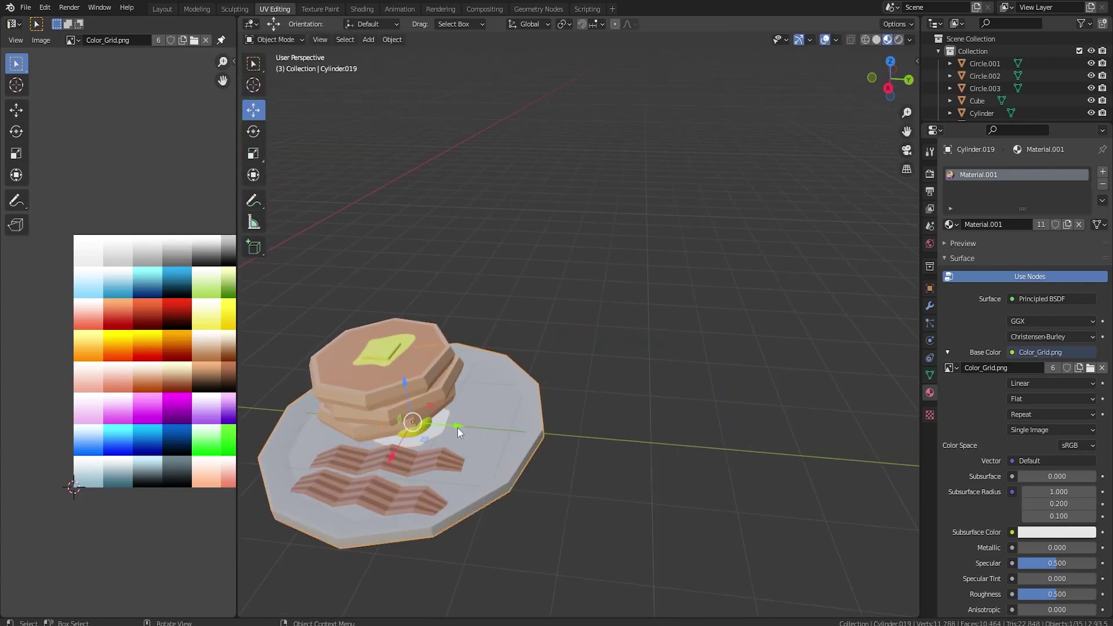
key("g")
key("y")
left_click_drag(511, 429, 470, 441)
key("s")
left_click(632, 438)
- In top view, rotate the egg copy and nudge it along X and Y into the gap beside the pancakes and bacon
middle_click_drag(632, 442, 472, 459)
scroll(472, 419, "up", 4)
key("Home")
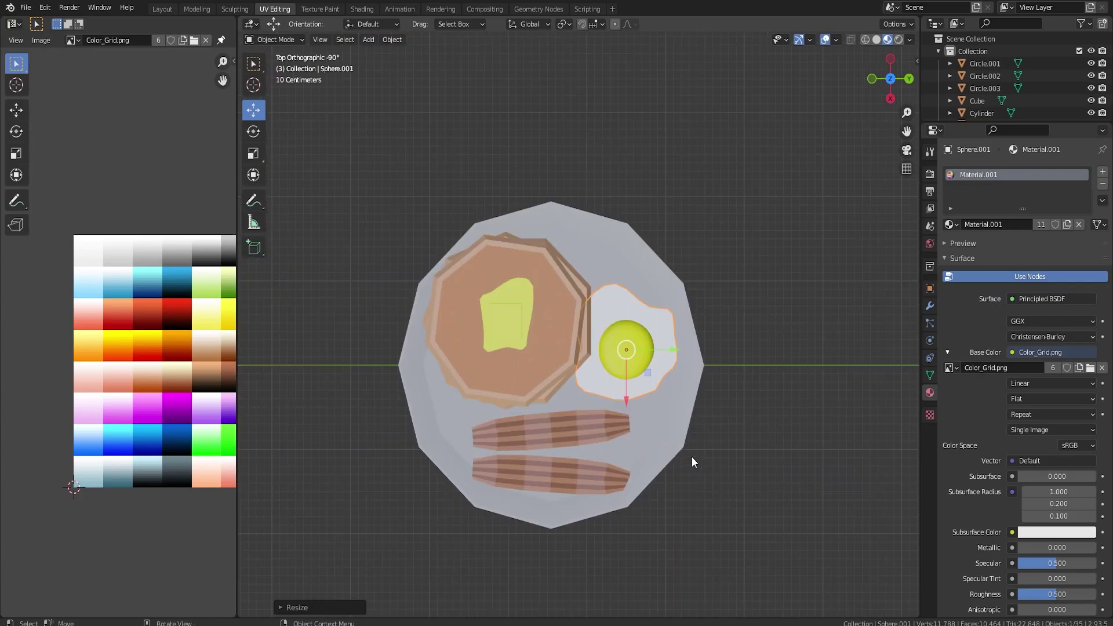
key("r")
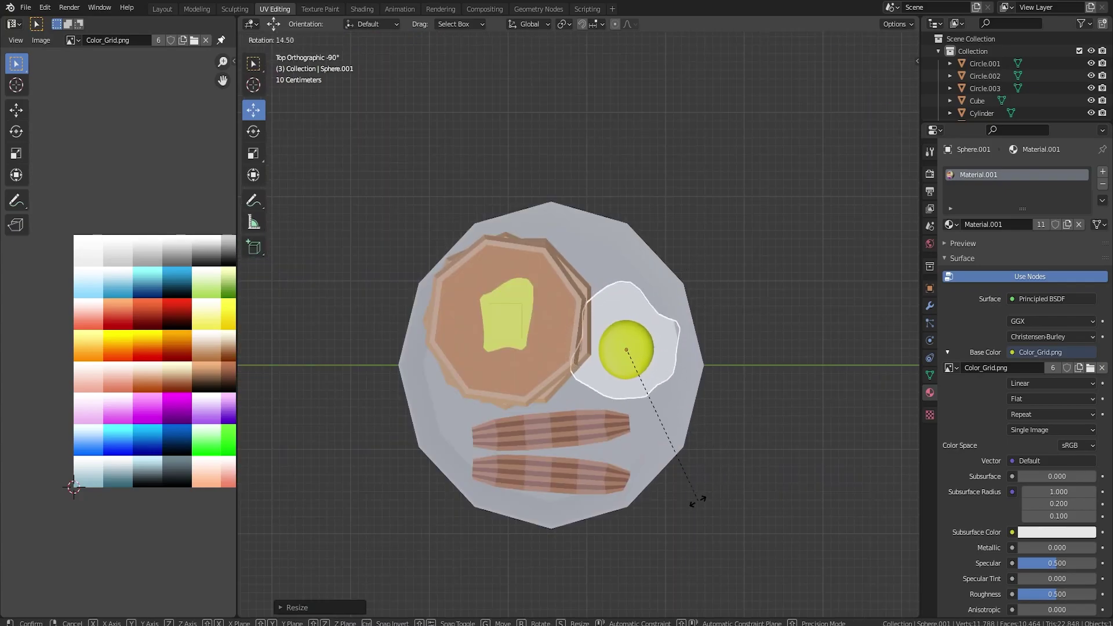
left_click(698, 464)
key("g")
key("x")
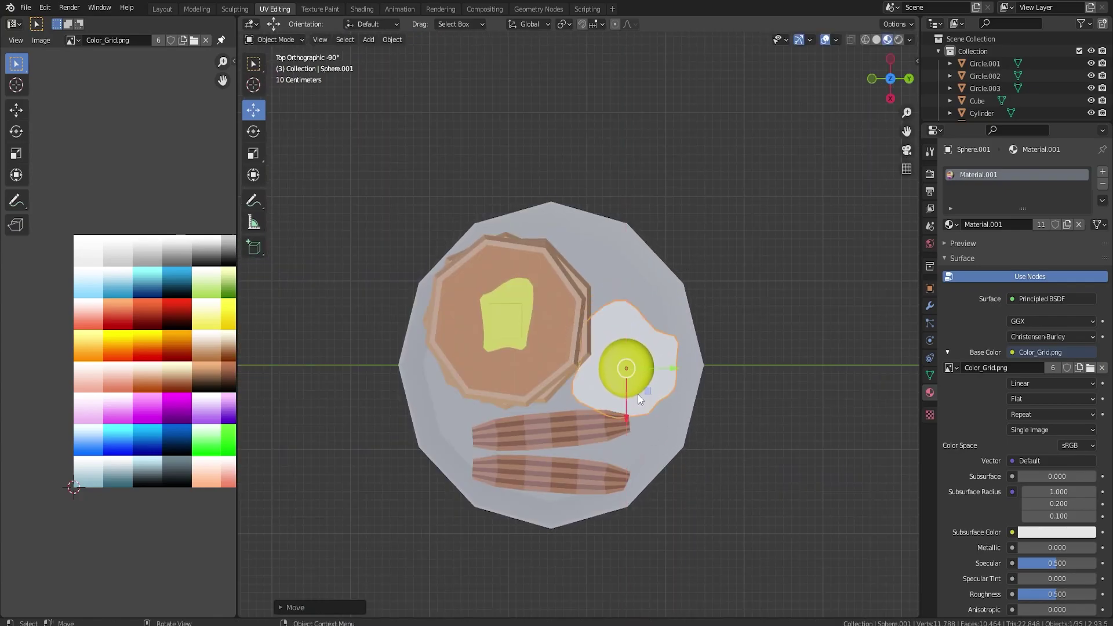
left_click_drag(663, 369, 667, 368)
key("r")
left_click(661, 270)
key("g")
key("x")
left_click(632, 406)
- Examine the assembled plate of pancakes, bacon and egg from several angles
middle_click_drag(634, 413, 608, 412)
scroll(608, 413, "down", 2)
left_click(640, 367)
middle_click_drag(640, 367, 625, 414)
mouse_move(646, 450)
middle_mouse_down()
mouse_move(605, 458)
mouse_move(595, 437)
mouse_move(654, 437)
mouse_move(654, 455)
middle_mouse_up()
middle_click_drag(576, 459, 625, 443)
left_click(627, 444)
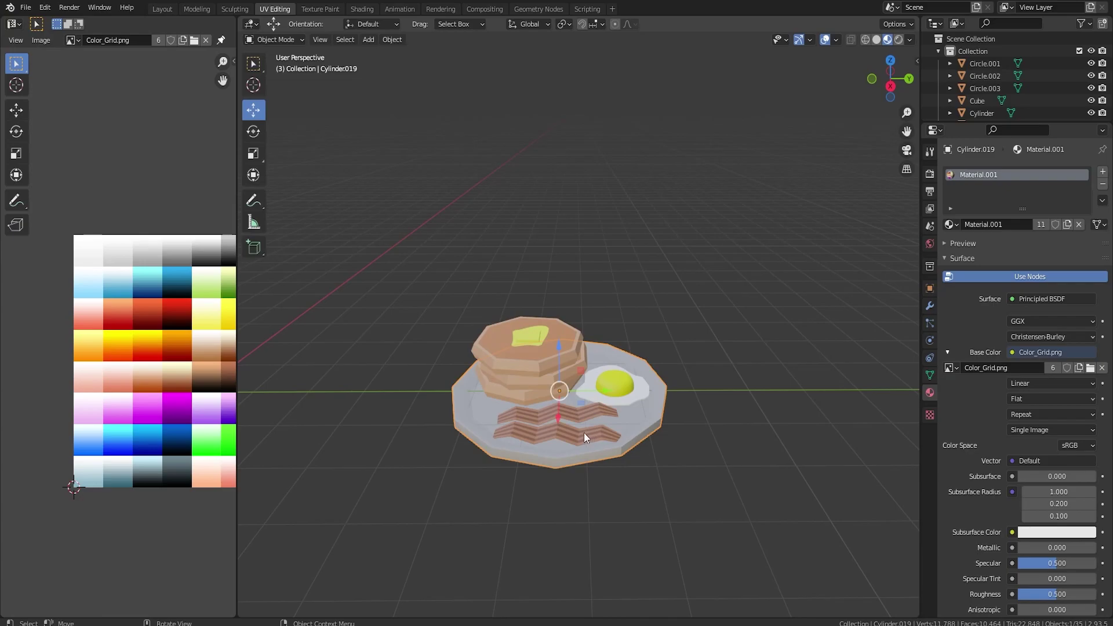
middle_click_drag(580, 433, 600, 455)
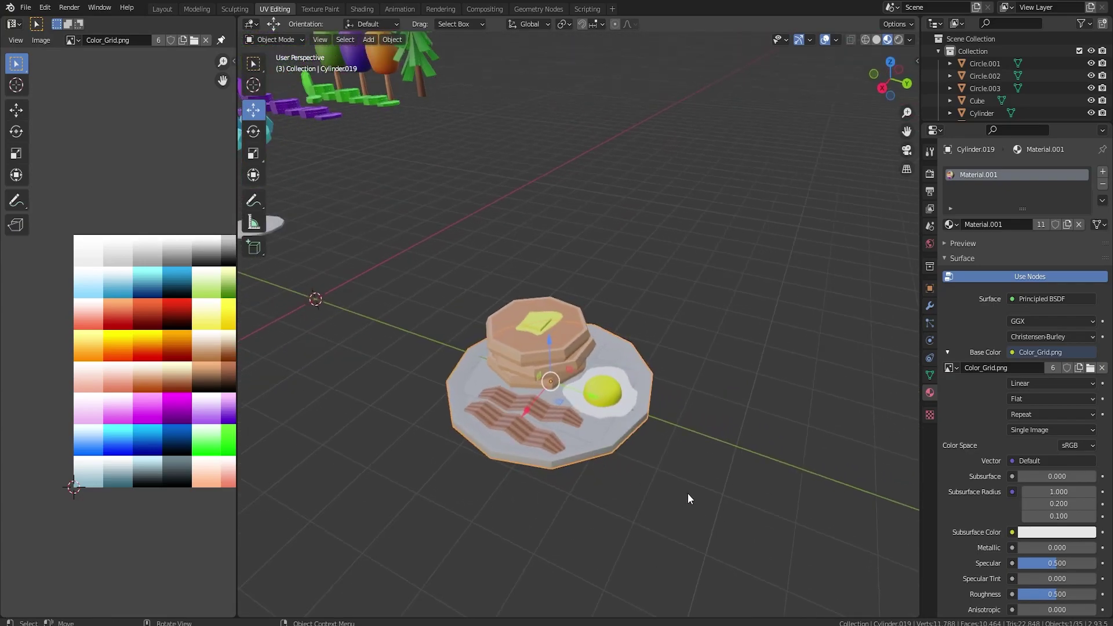